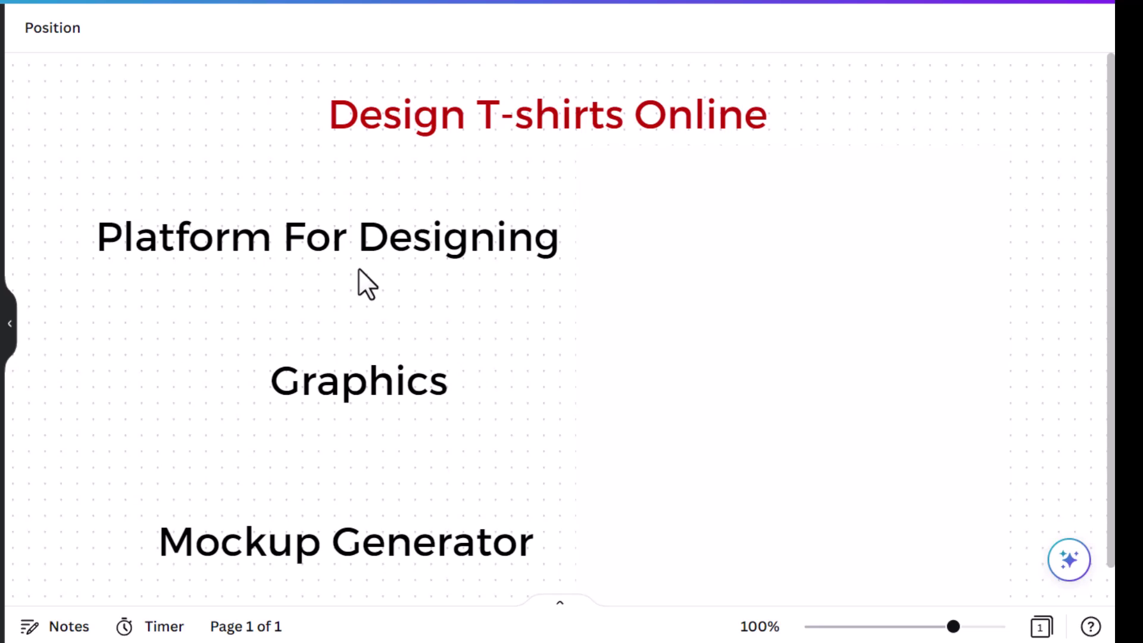
# - Shrink the first two white covers to reveal the arrows with the Kittl and Midjourney logos
pyautogui.click(768, 249)
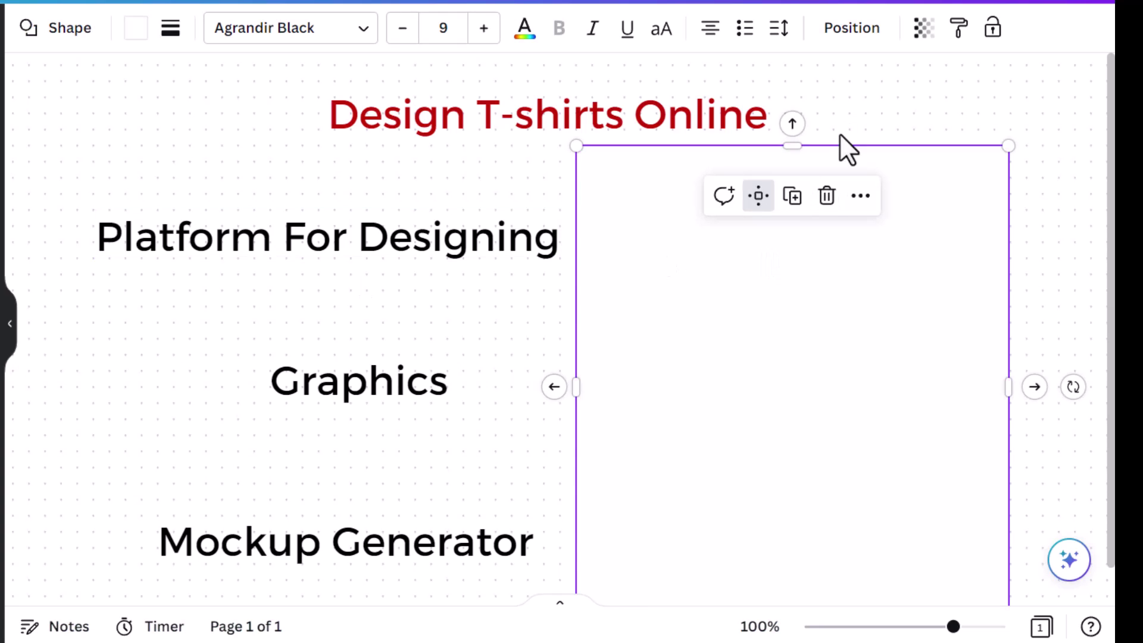
pyautogui.moveTo(793, 145); pyautogui.dragTo(801, 326)
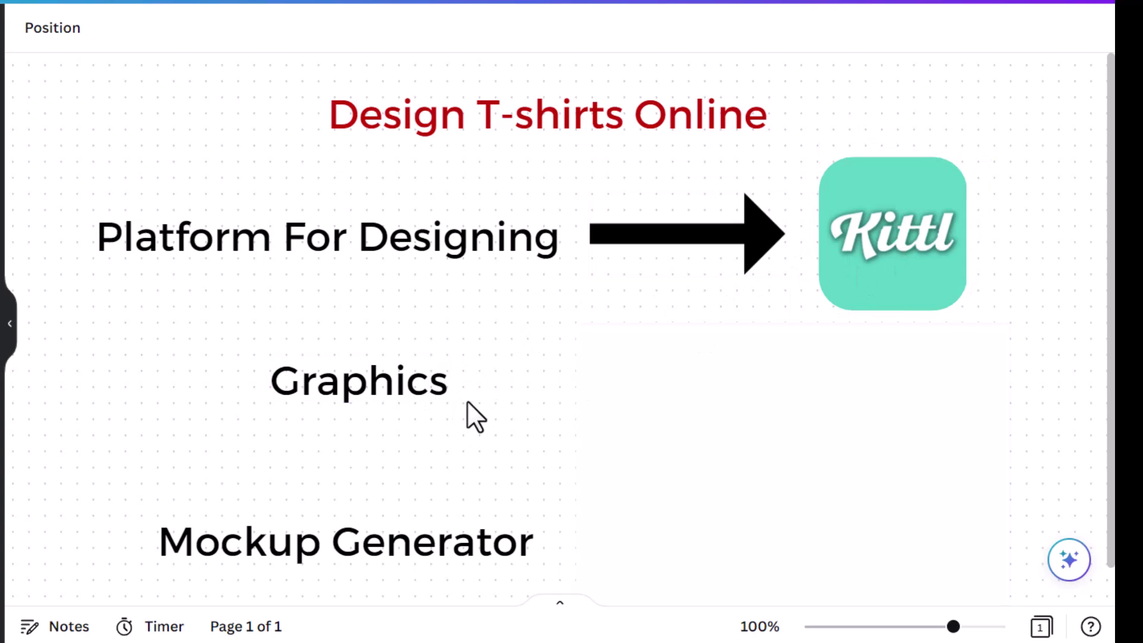
pyautogui.click(782, 336)
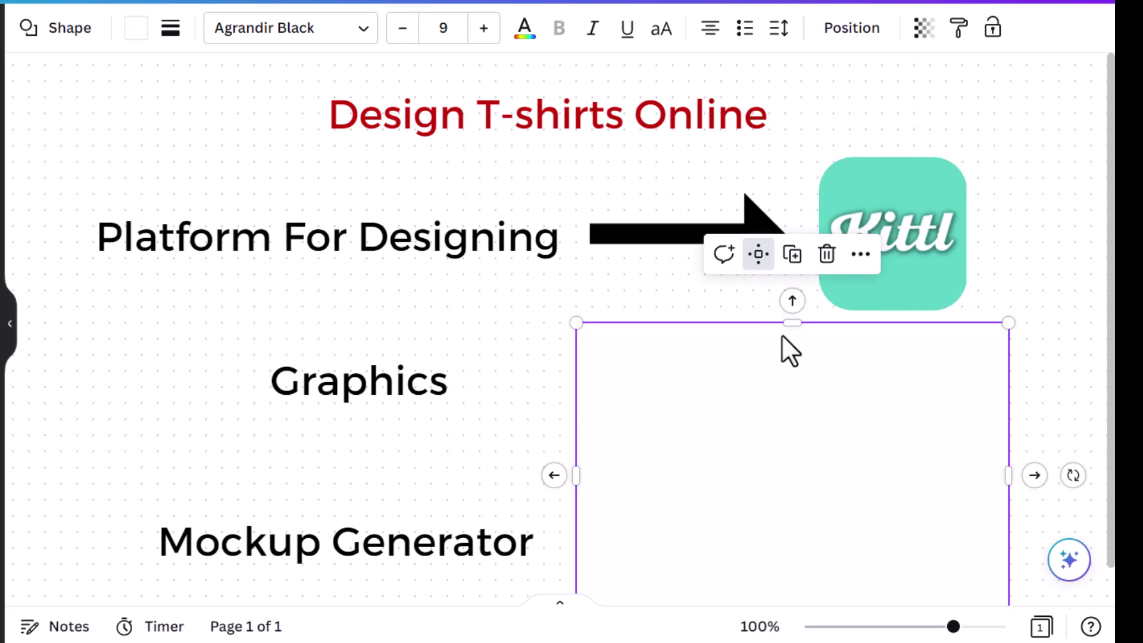
pyautogui.moveTo(792, 322); pyautogui.dragTo(802, 494)
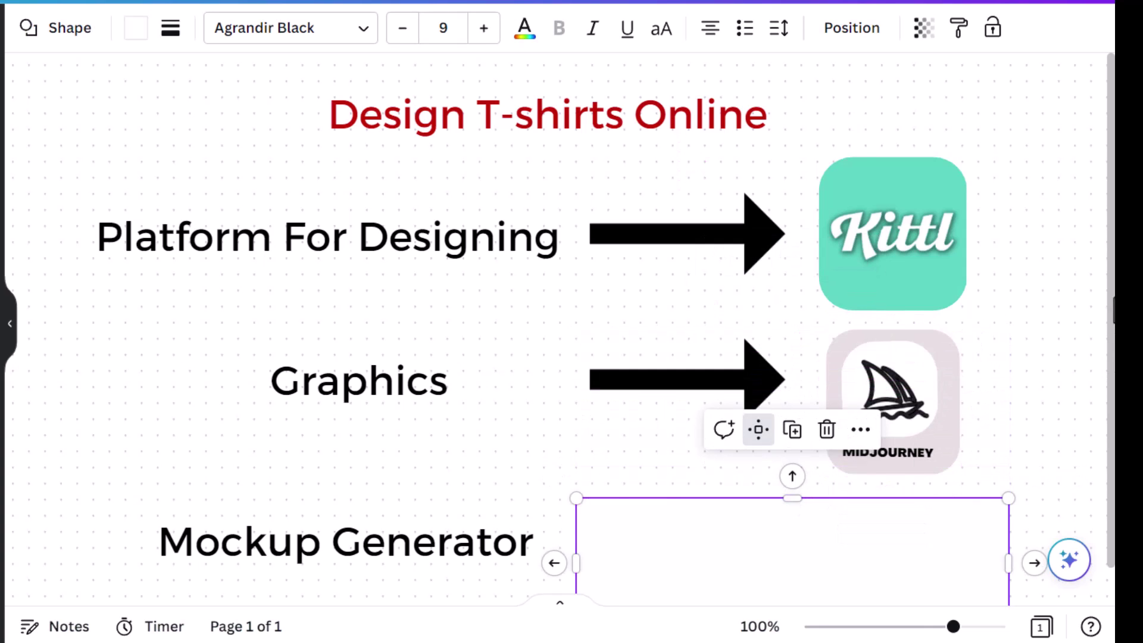
pyautogui.scroll(-3, 1087, 315)
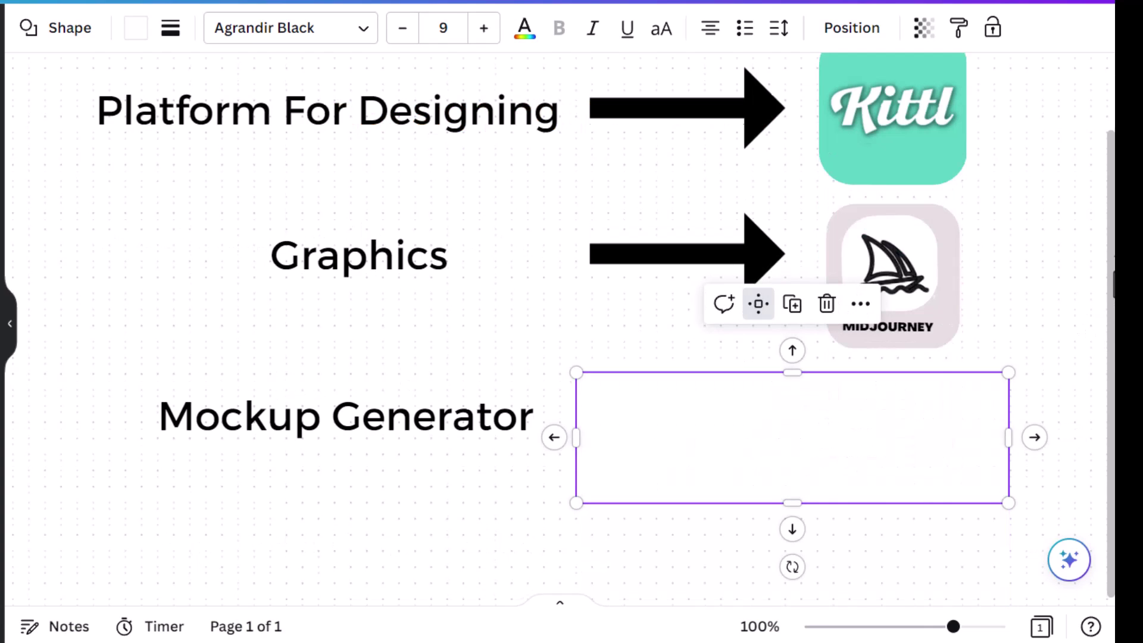
pyautogui.scroll(1, 1088, 241)
# - Shrink the last white cover to uncover the final arrow and Kittl mockups logo
pyautogui.click(1077, 243)
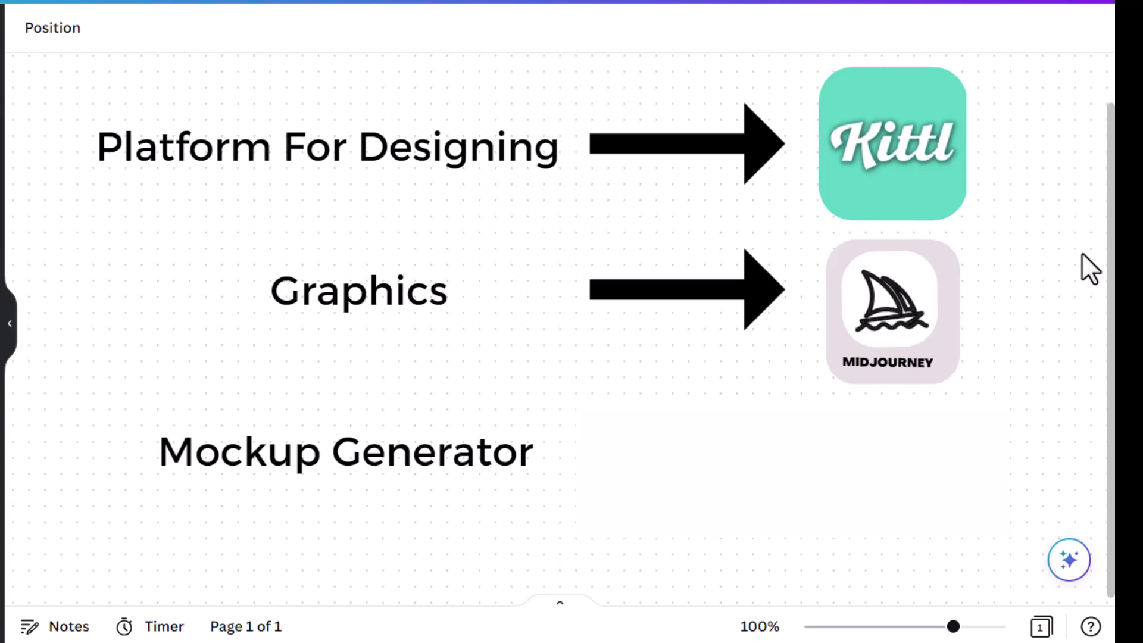
pyautogui.click(787, 424)
pyautogui.moveTo(791, 408); pyautogui.dragTo(795, 570)
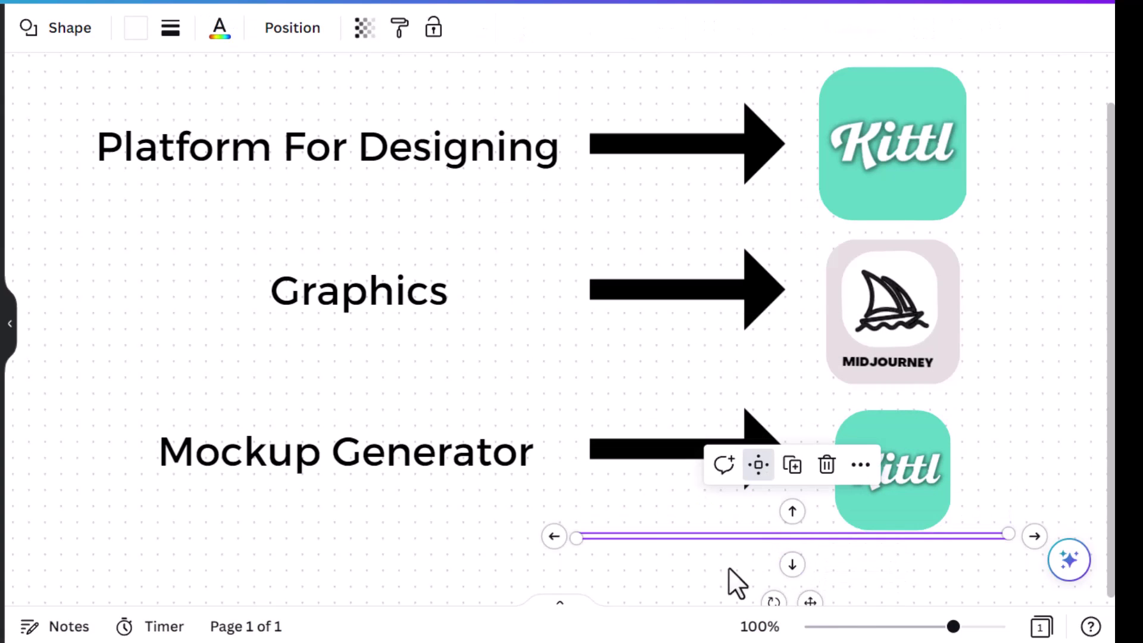
pyautogui.click(1072, 381)
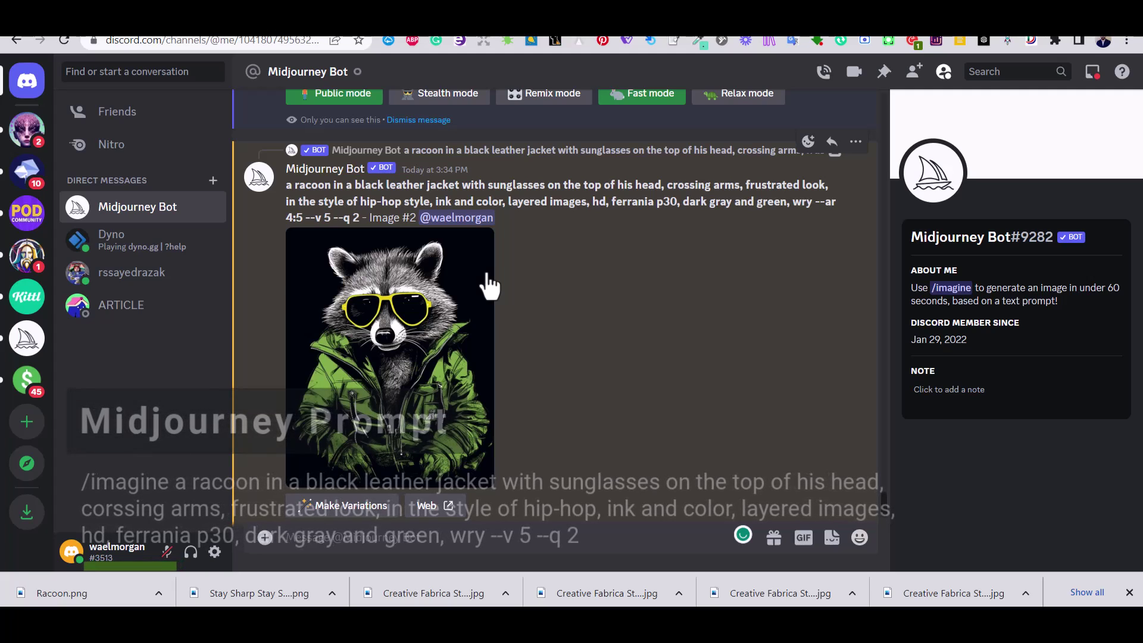
# - Enlarge and inspect the grid of four raccoon variations in the Midjourney chat
pyautogui.scroll(10, 488, 285)
pyautogui.scroll(2, 488, 284)
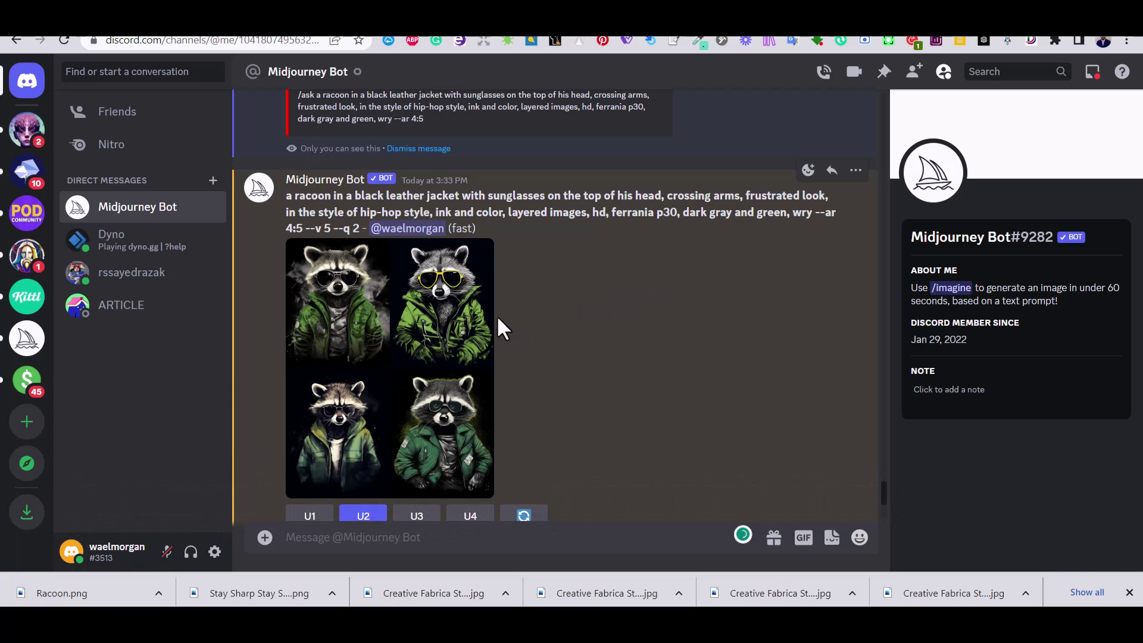
pyautogui.click(446, 339)
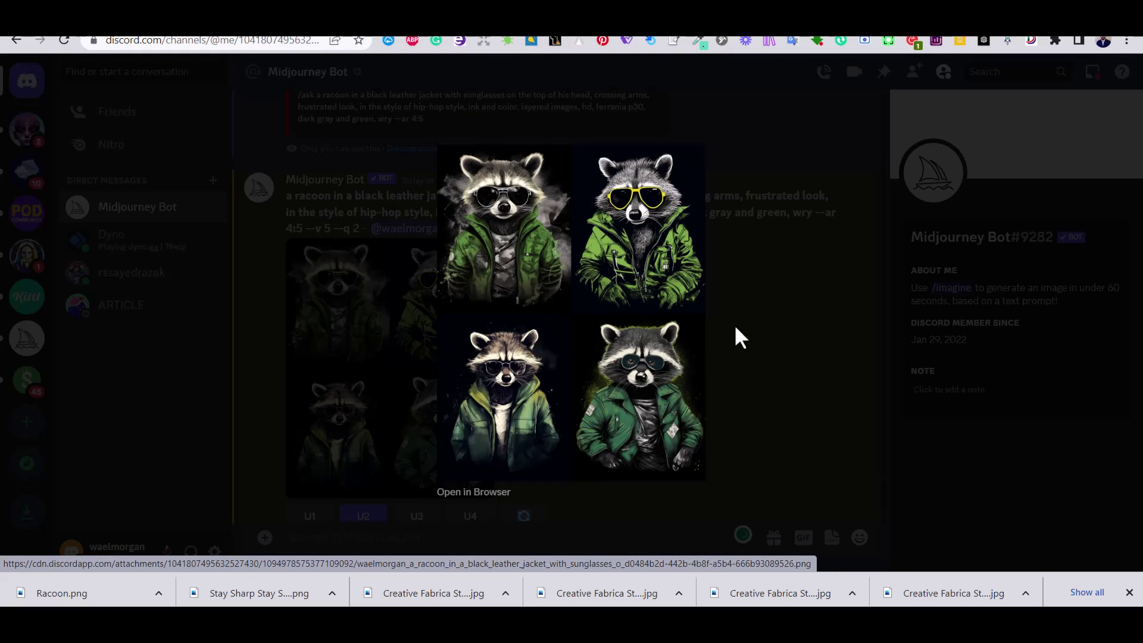
pyautogui.click(734, 323)
# - Enlarge and inspect the upscaled raccoon wearing yellow sunglasses
pyautogui.scroll(-5, 734, 324)
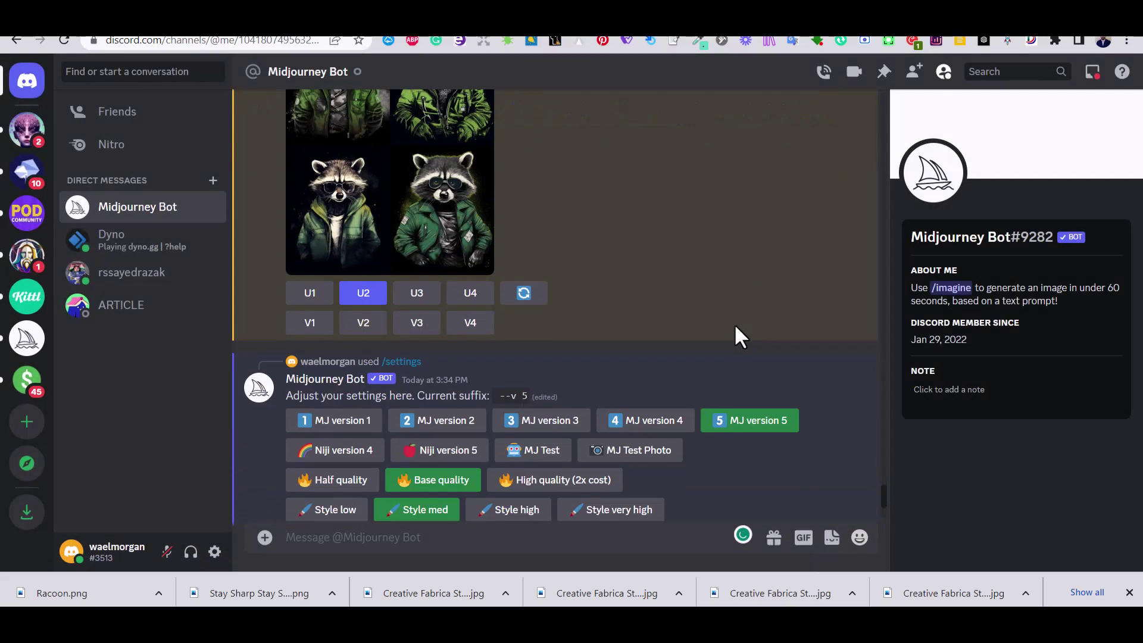
pyautogui.scroll(-6, 734, 323)
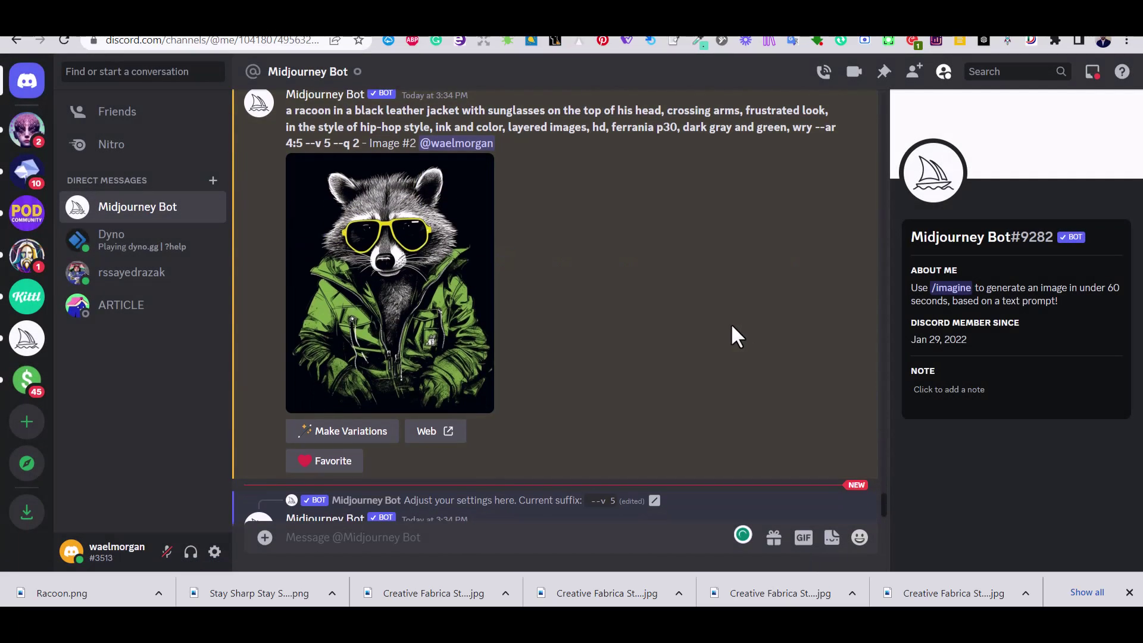
pyautogui.click(383, 323)
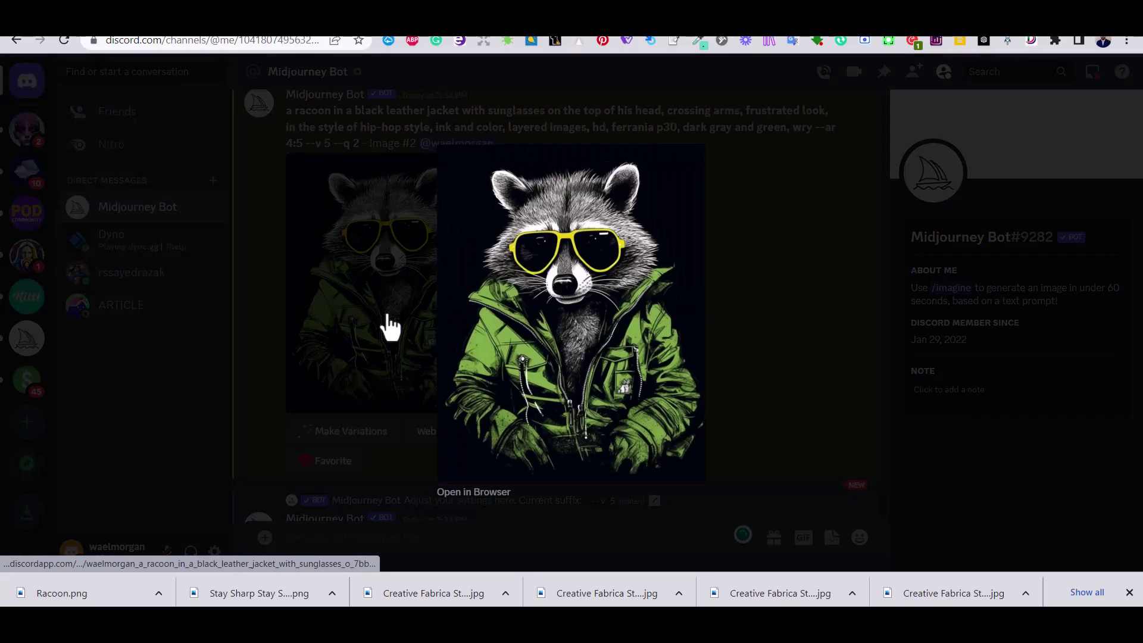
pyautogui.click(803, 349)
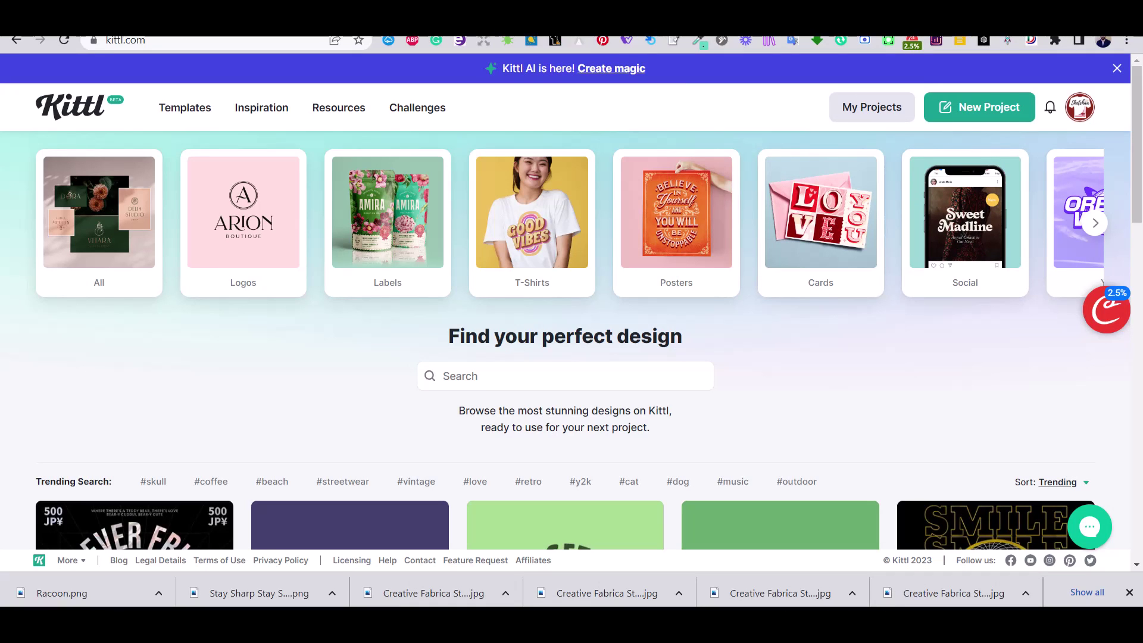
# - Create a new project with units in inches, width 15 and height 18
pyautogui.click(947, 118)
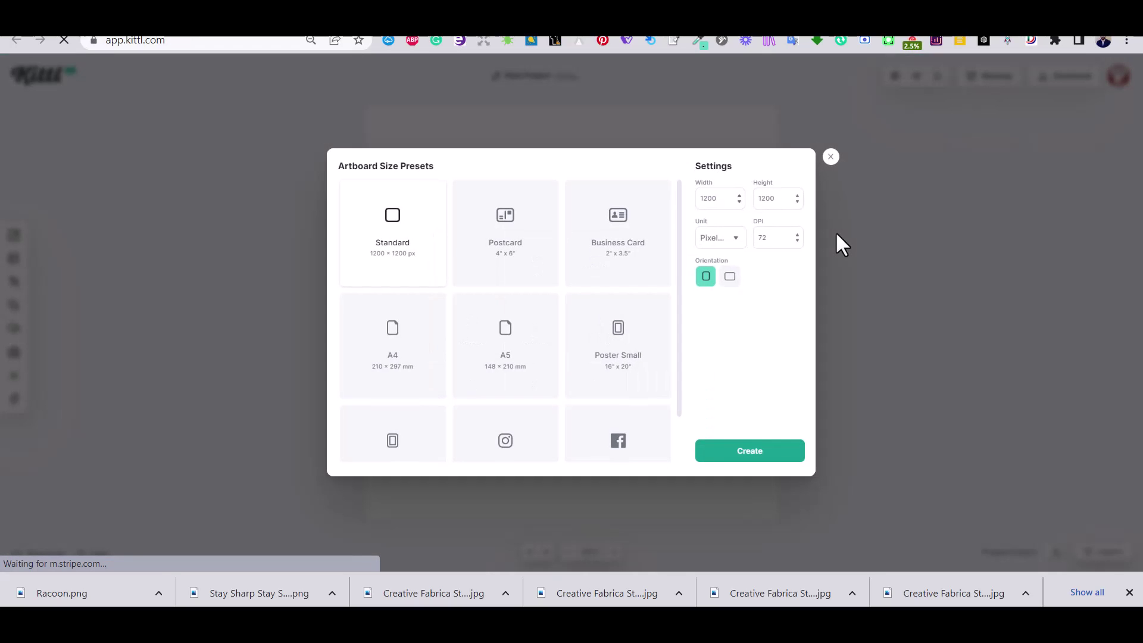
pyautogui.click(735, 238)
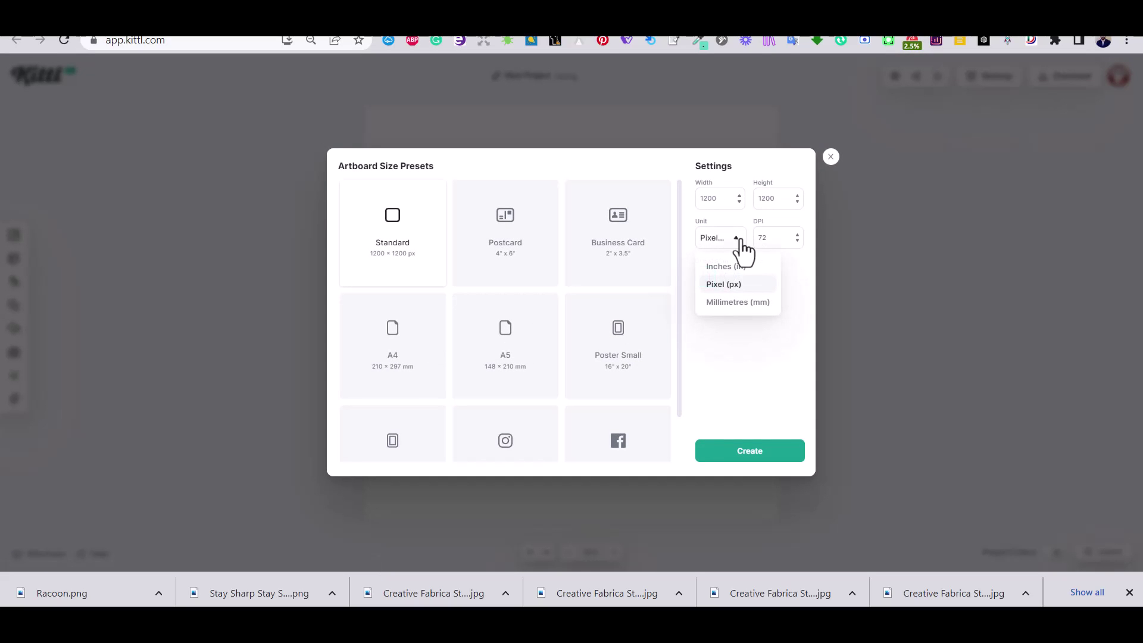
pyautogui.click(736, 267)
pyautogui.doubleClick(717, 198)
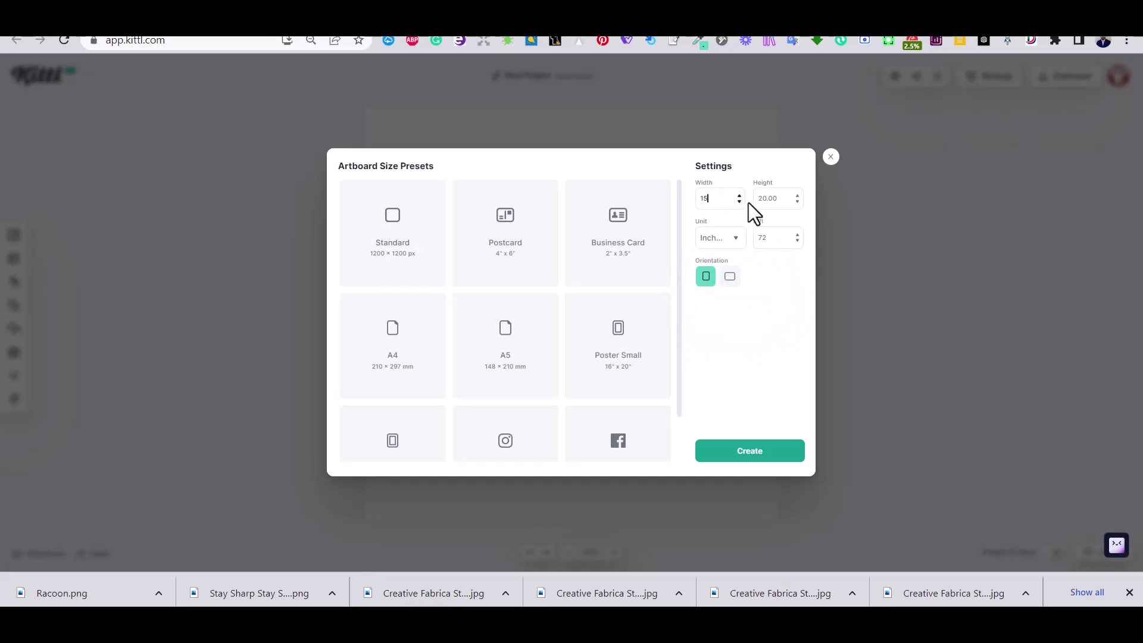
pyautogui.doubleClick(767, 199)
pyautogui.click(758, 455)
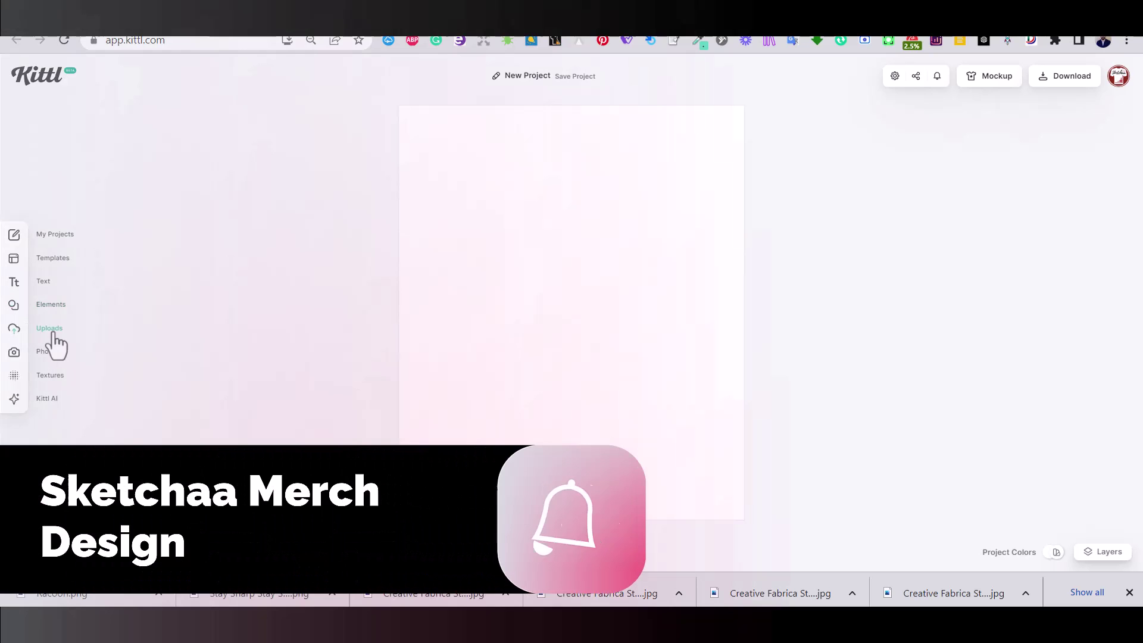
# - Upload the Racoon image from the Midjourney folder and add it to the artboard
pyautogui.click(52, 334)
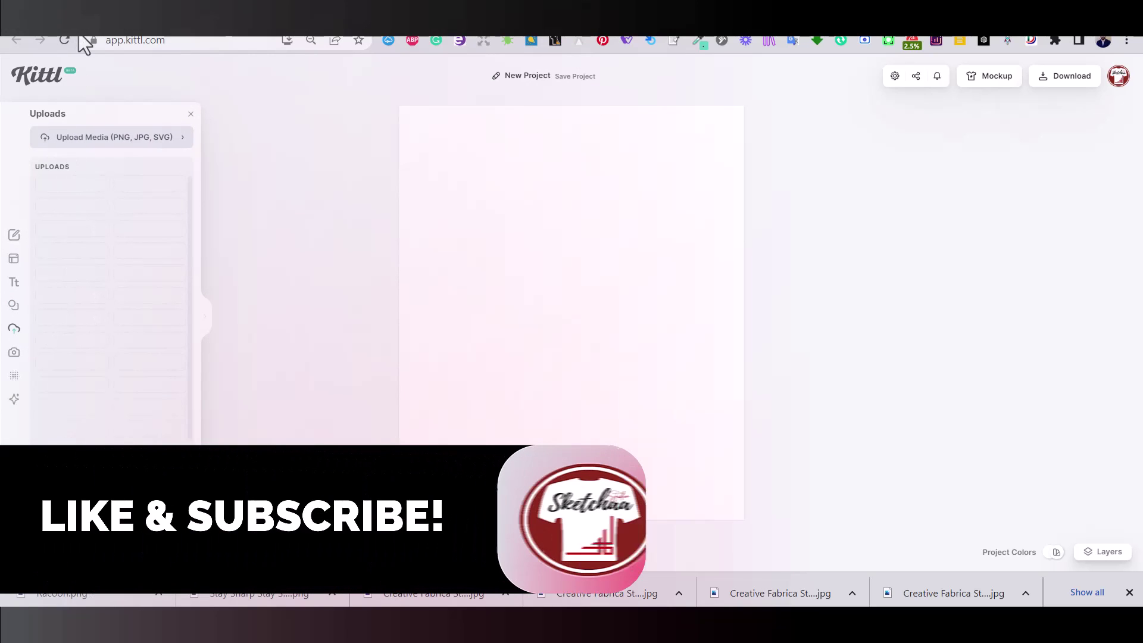
pyautogui.click(90, 137)
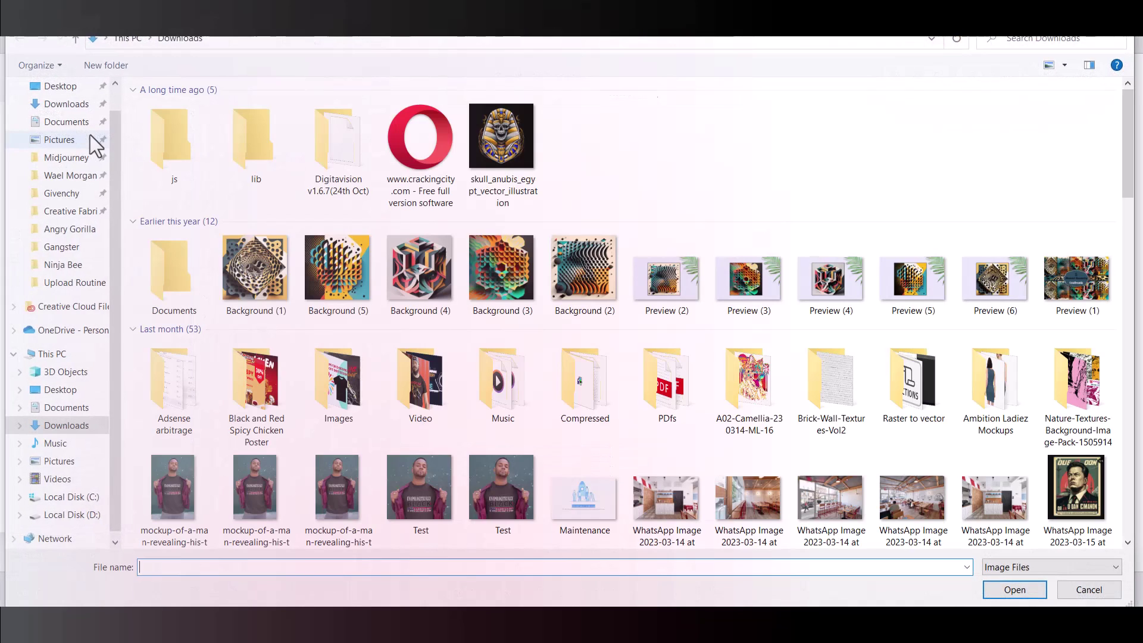
pyautogui.click(66, 157)
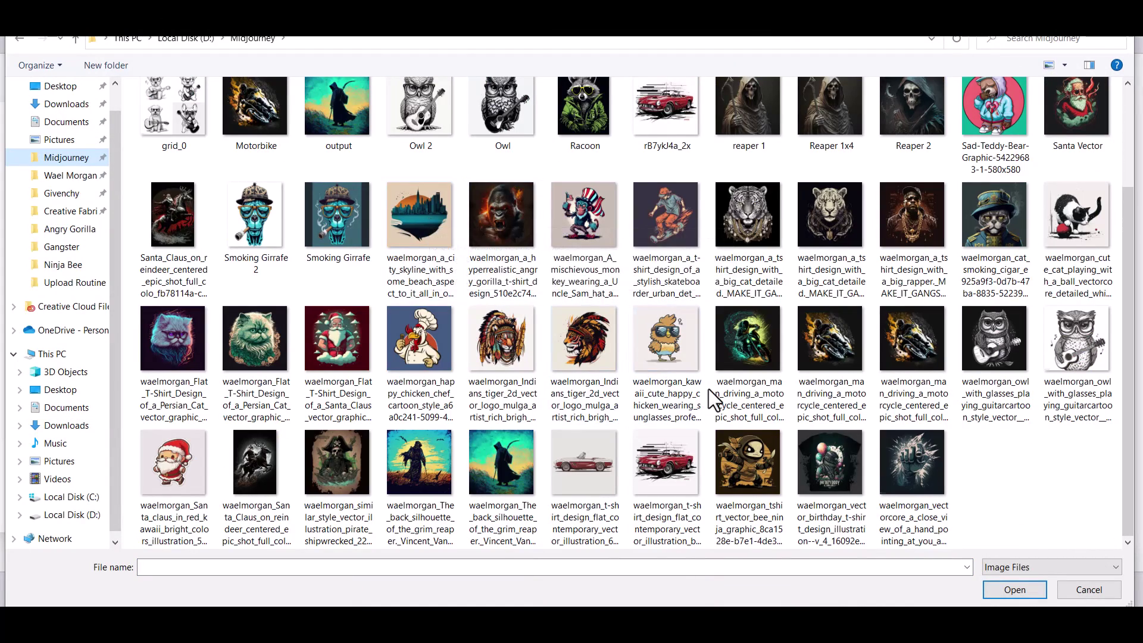
pyautogui.scroll(3, 709, 388)
pyautogui.doubleClick(569, 252)
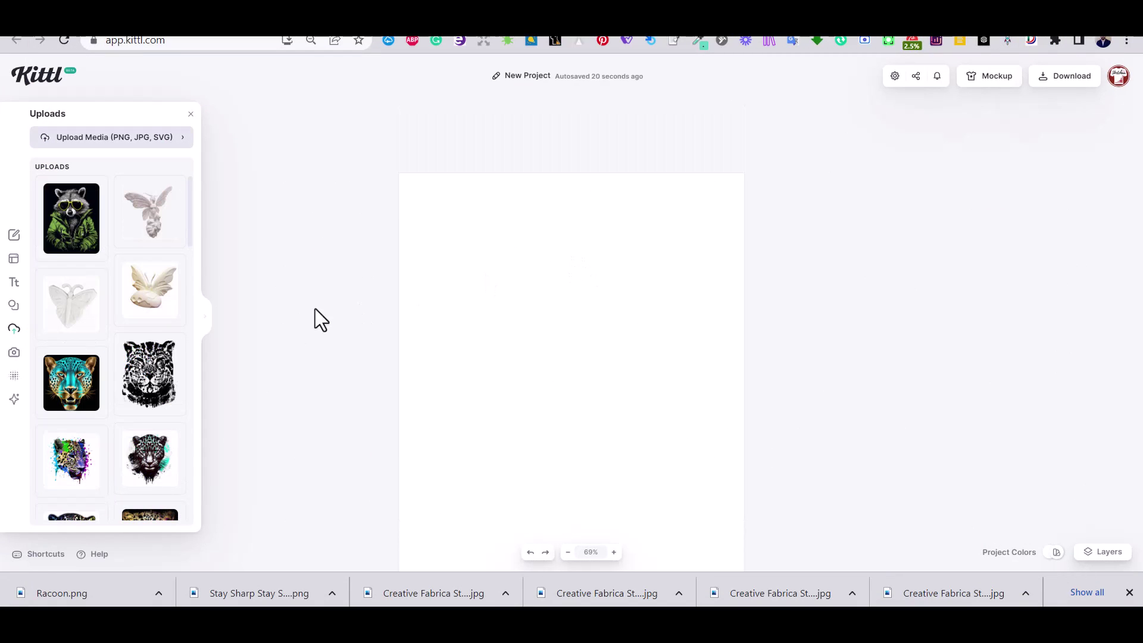
pyautogui.click(83, 215)
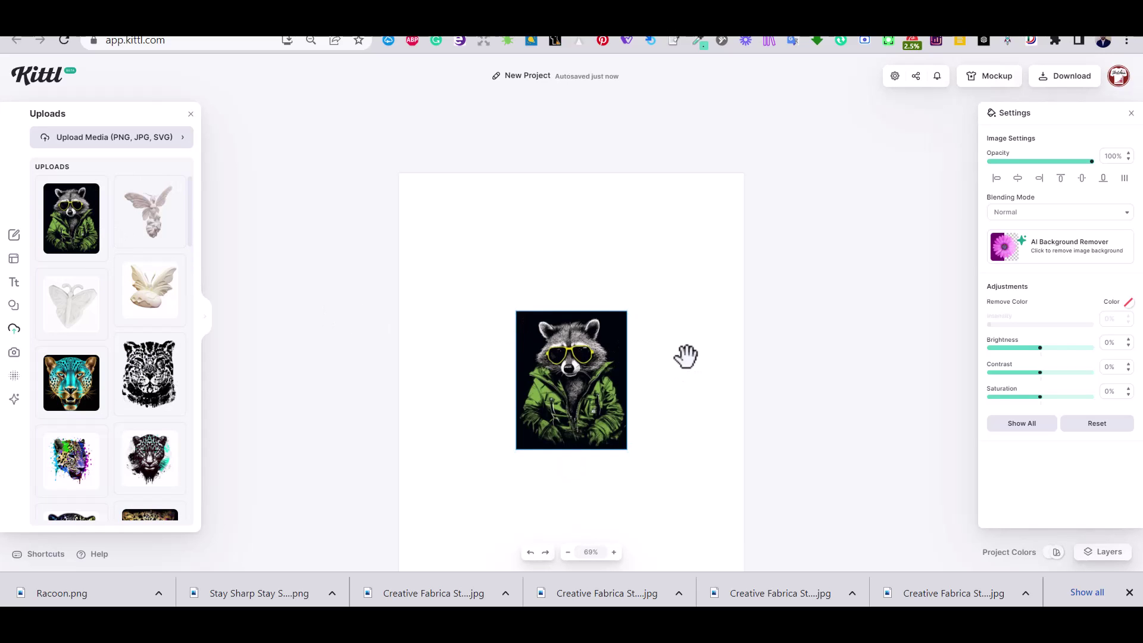
# - Enlarge the raccoon to nearly fill the artboard and run AI Background Remover
pyautogui.moveTo(614, 368); pyautogui.dragTo(760, 474)
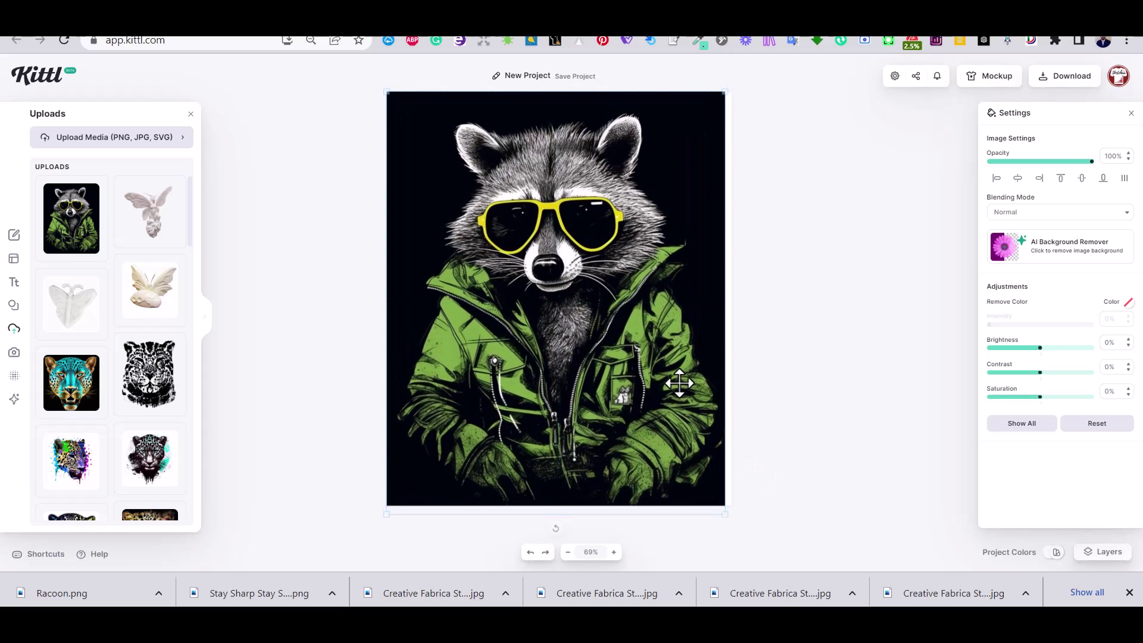
pyautogui.click(838, 357)
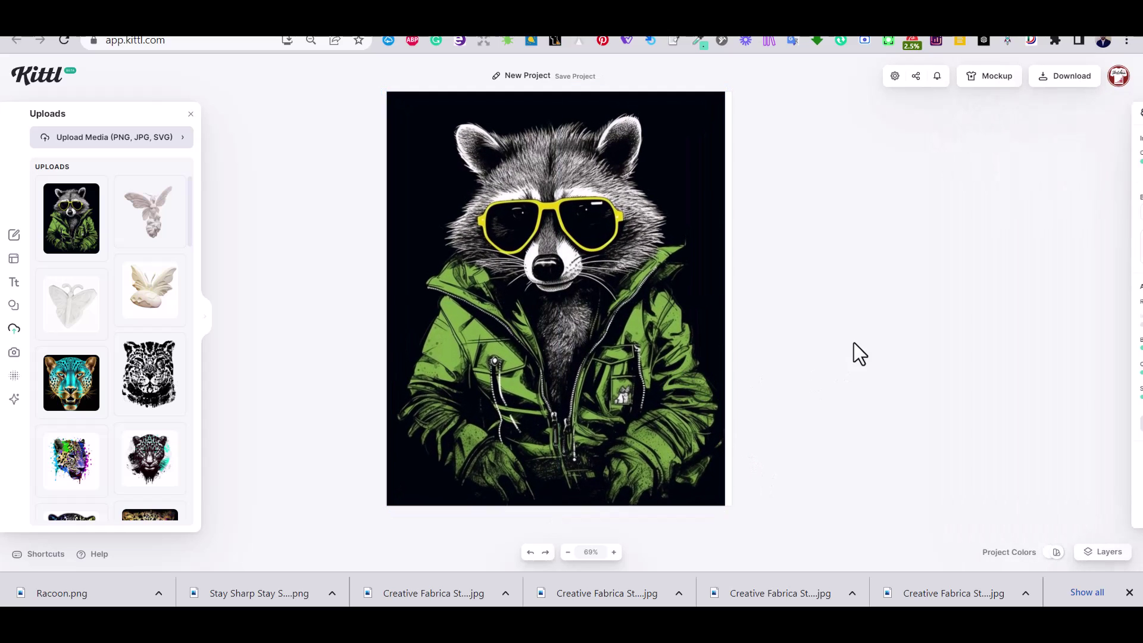
pyautogui.click(598, 313)
pyautogui.click(1048, 253)
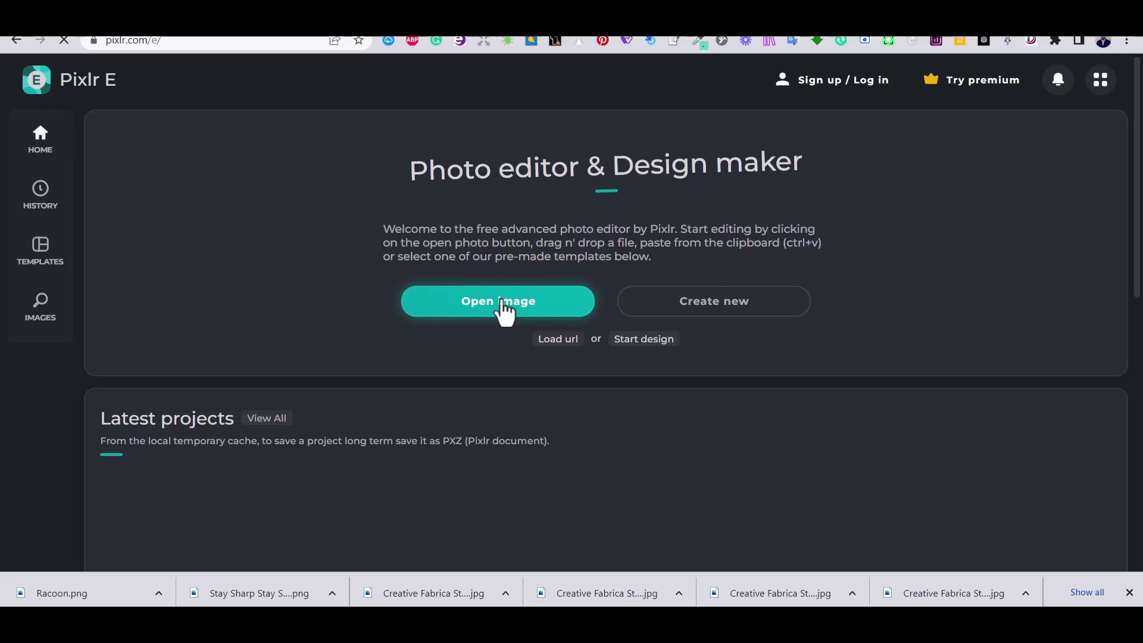
# - Open Racoon.png and magic-wand select the black background at tolerance 32
pyautogui.click(534, 304)
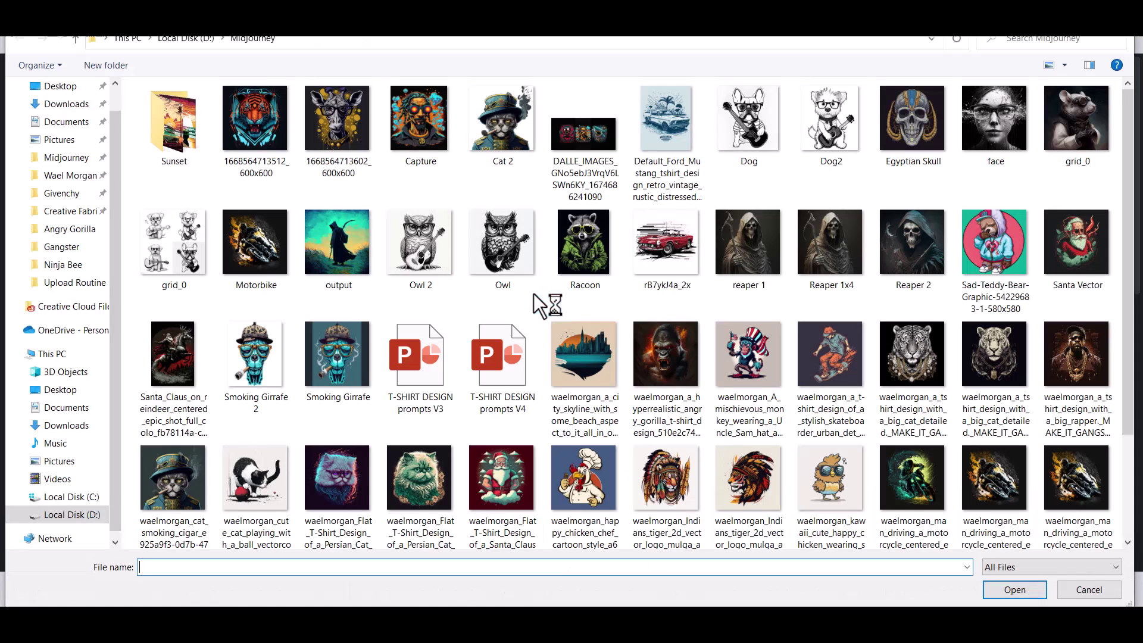
pyautogui.doubleClick(586, 244)
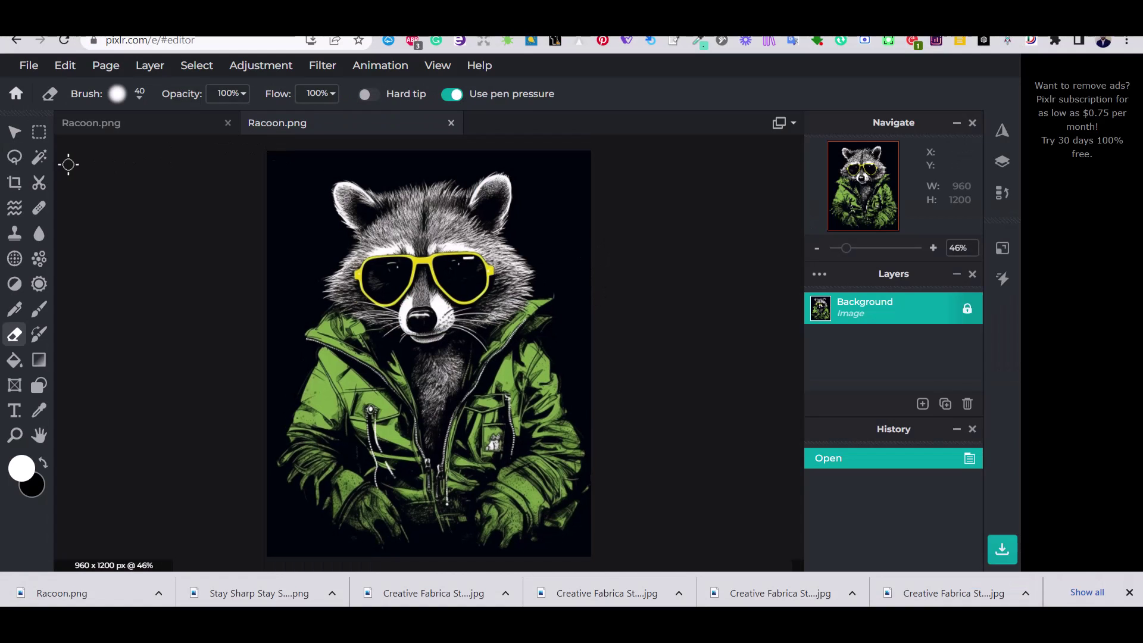
pyautogui.click(40, 158)
pyautogui.click(292, 94)
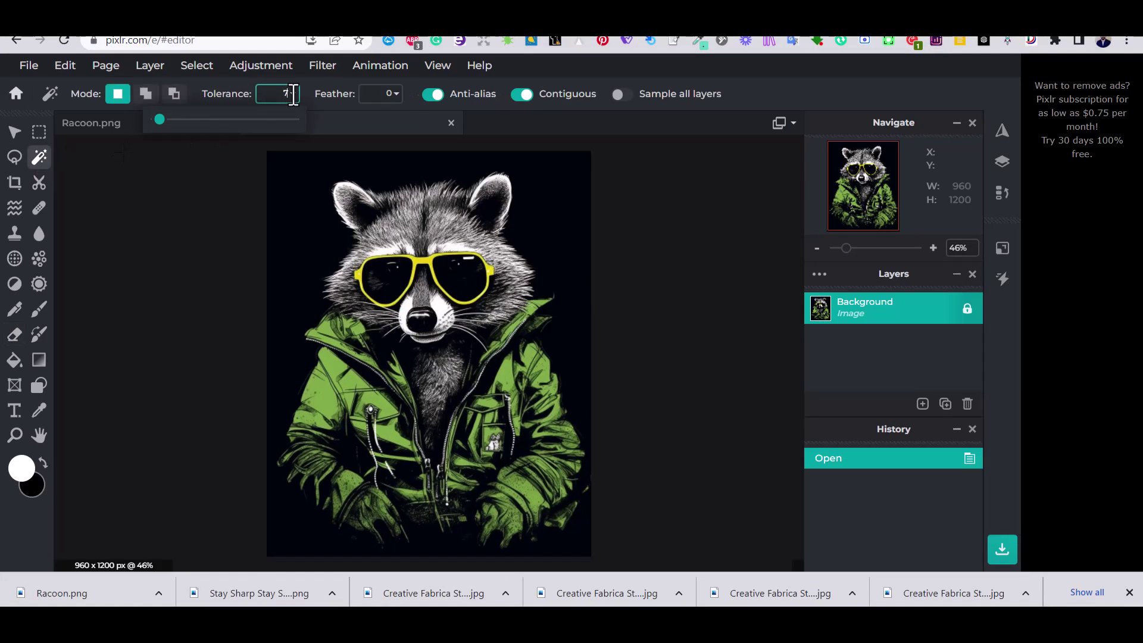
pyautogui.moveTo(194, 121); pyautogui.dragTo(174, 122)
pyautogui.click(285, 207)
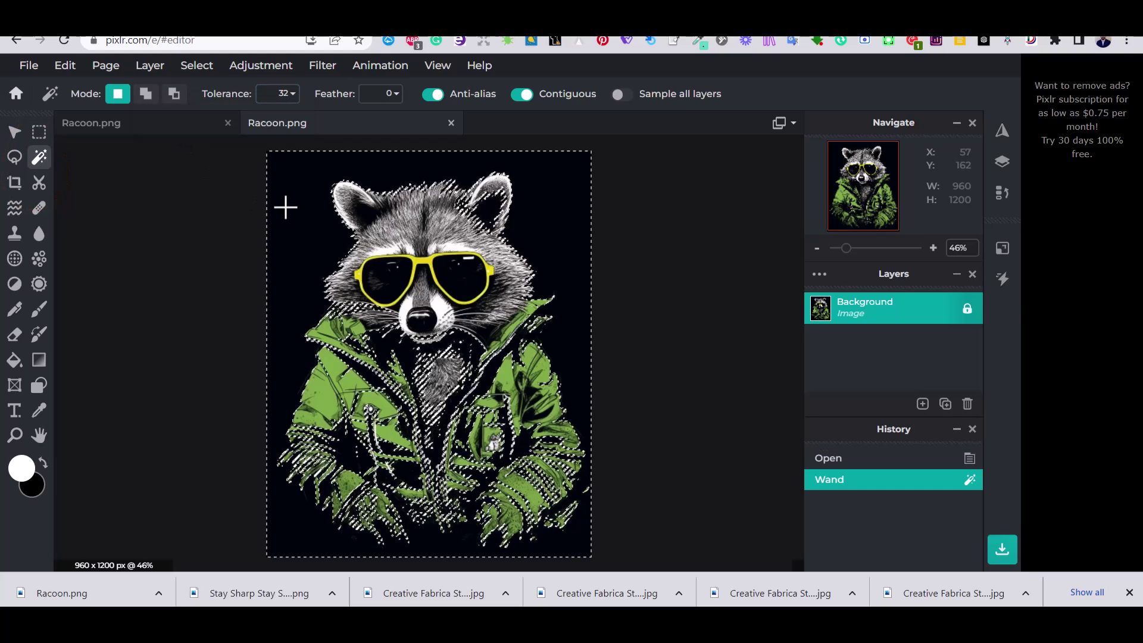
# - Subtract the raccoon's interior from the selection using the Lasso in subtract mode
pyautogui.click(15, 158)
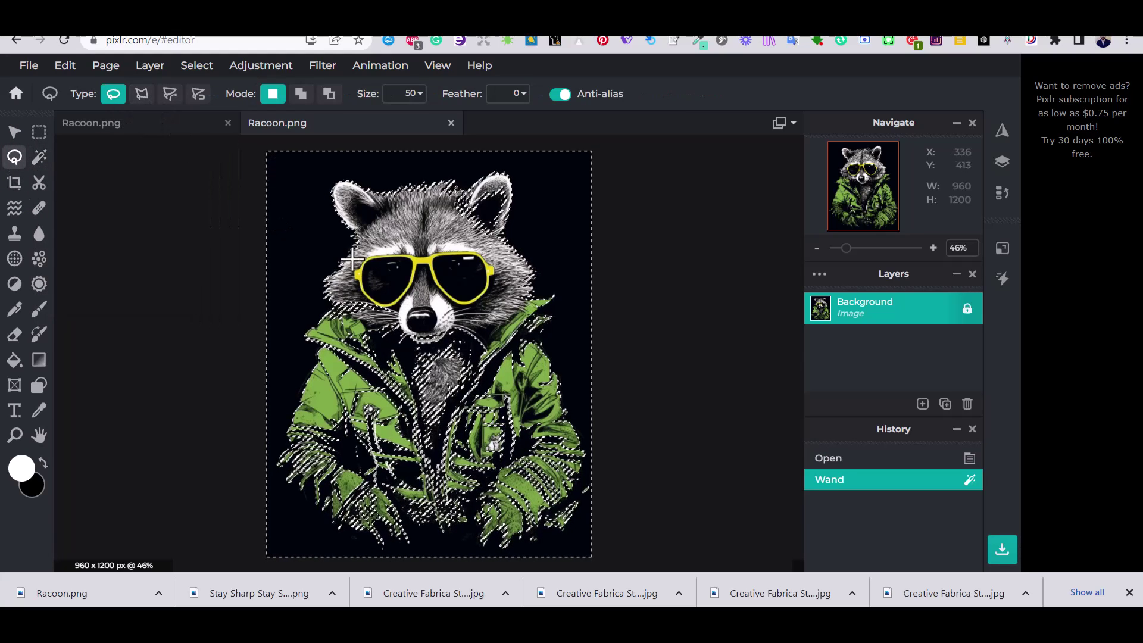
pyautogui.click(328, 96)
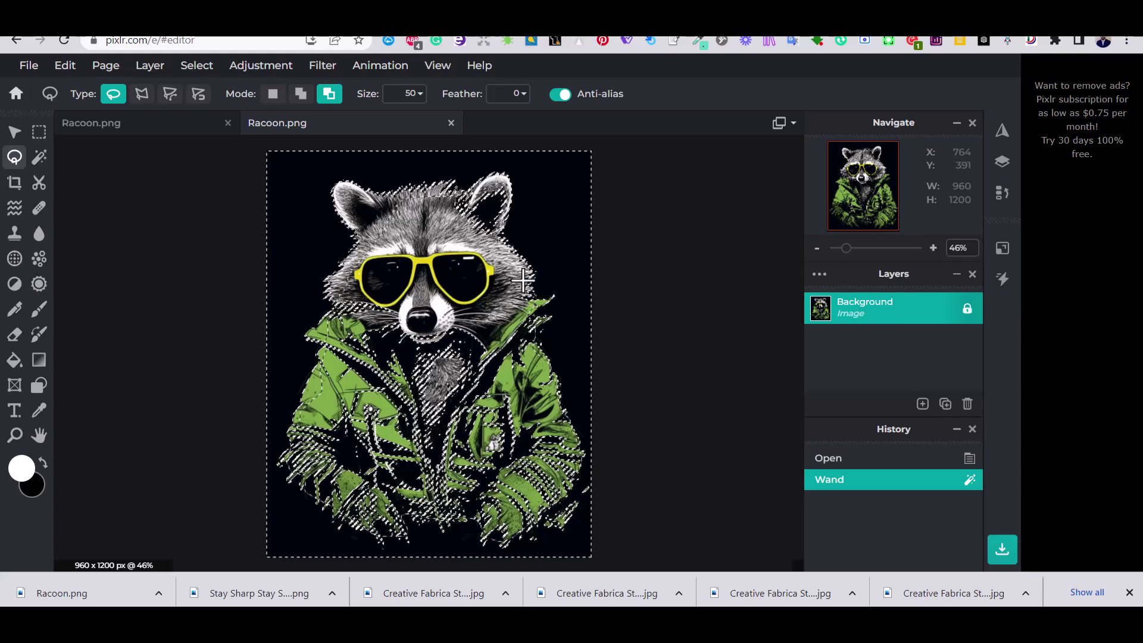
pyautogui.moveTo(523, 280); pyautogui.dragTo(491, 235)
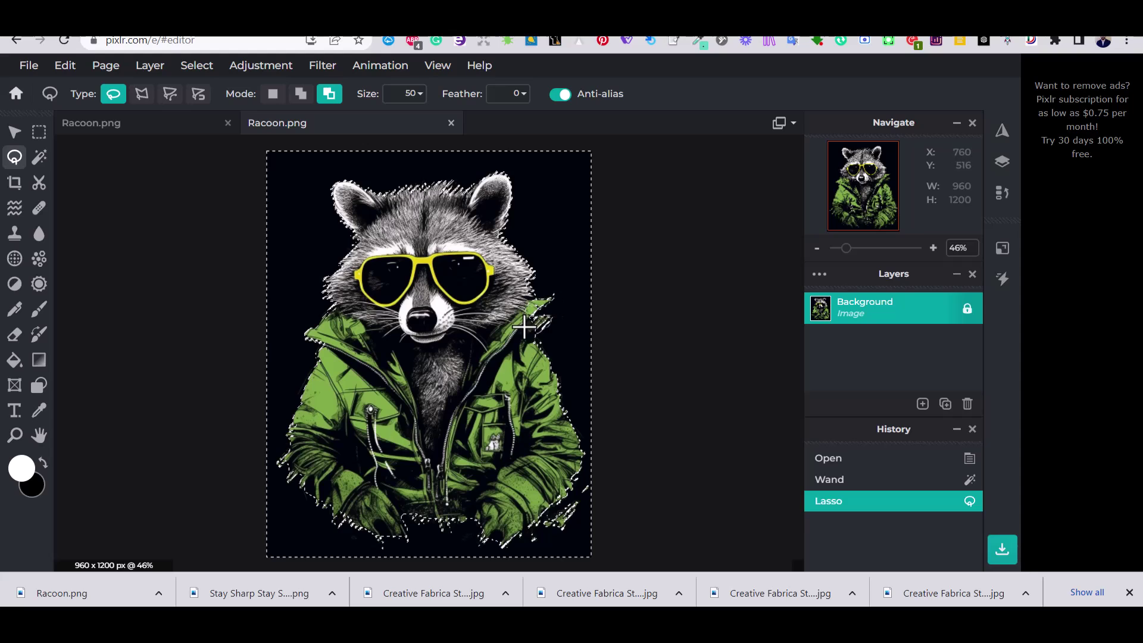
pyautogui.click(524, 326)
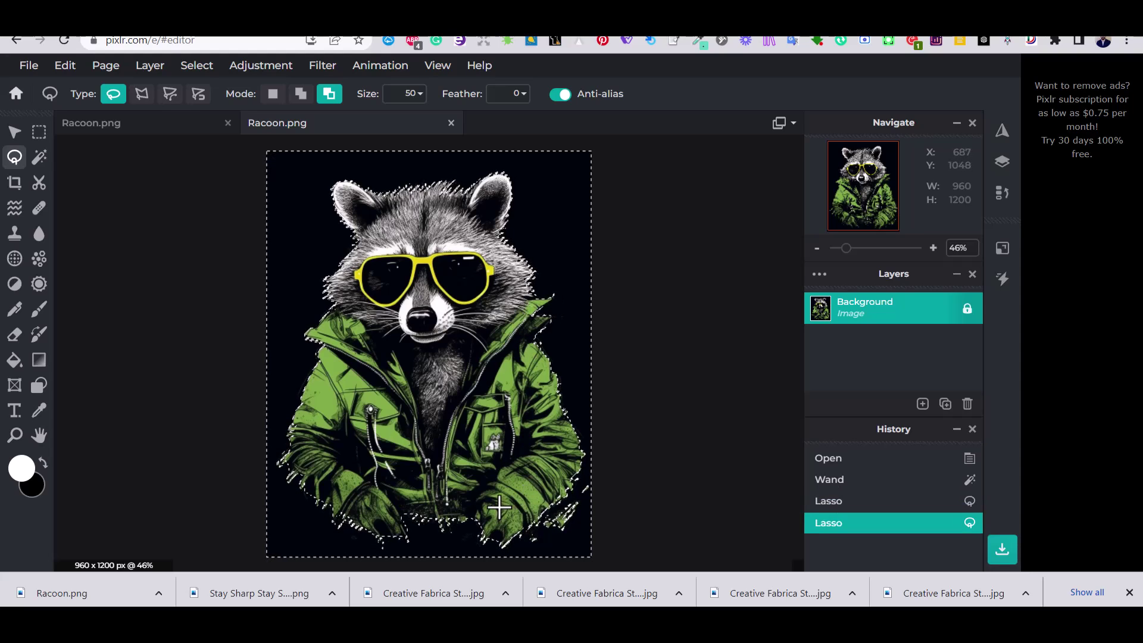
# - Delete the selected black background around the raccoon and deselect
pyautogui.press('v')
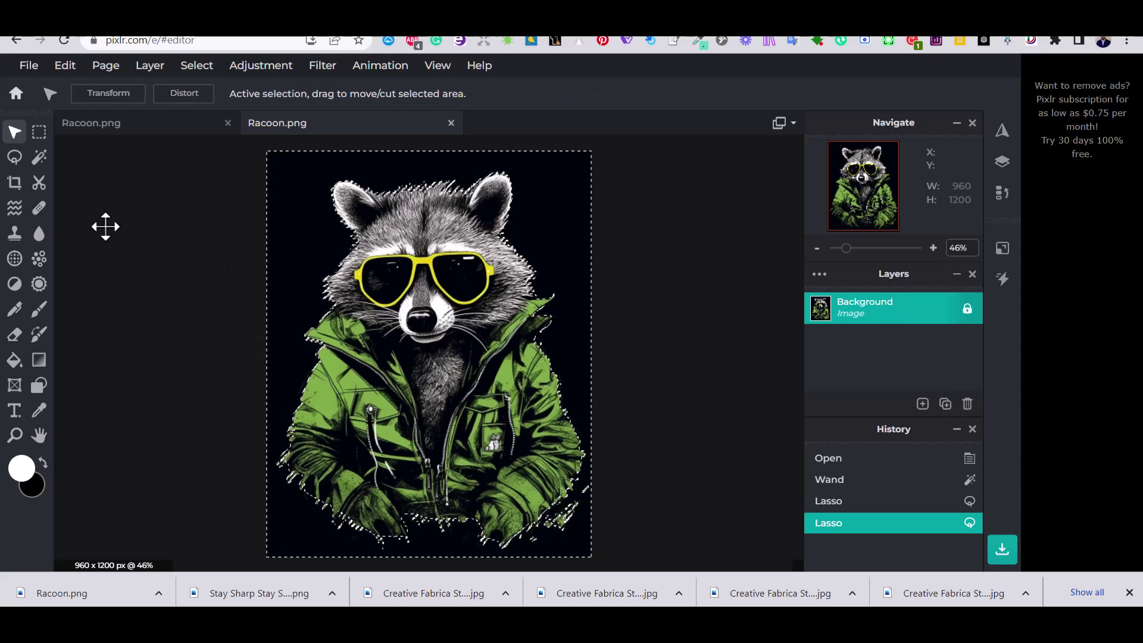
pyautogui.press('Delete')
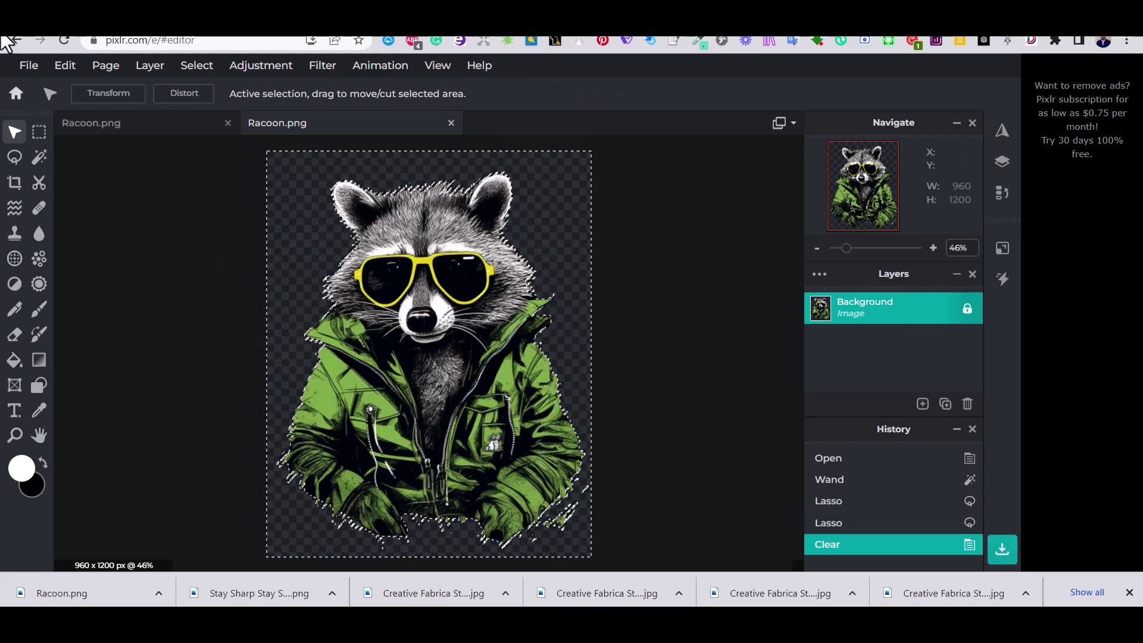
pyautogui.hotkey('ctrl', 'd')
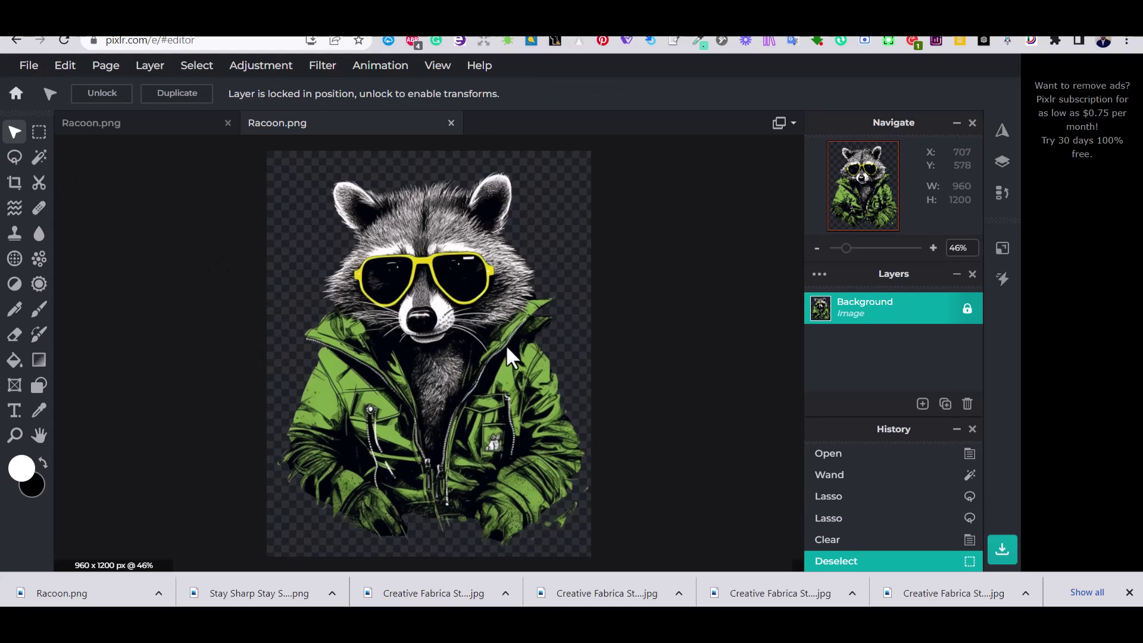
# - Add an empty layer filled white and place it beneath the raccoon layer
pyautogui.click(922, 404)
pyautogui.click(922, 404)
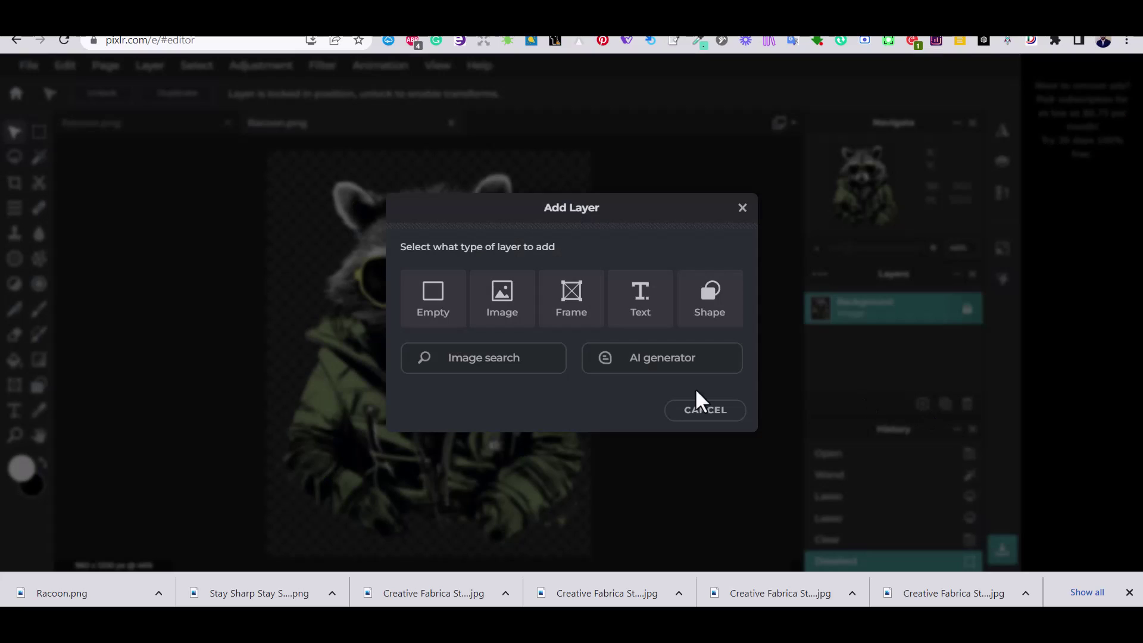
pyautogui.click(424, 316)
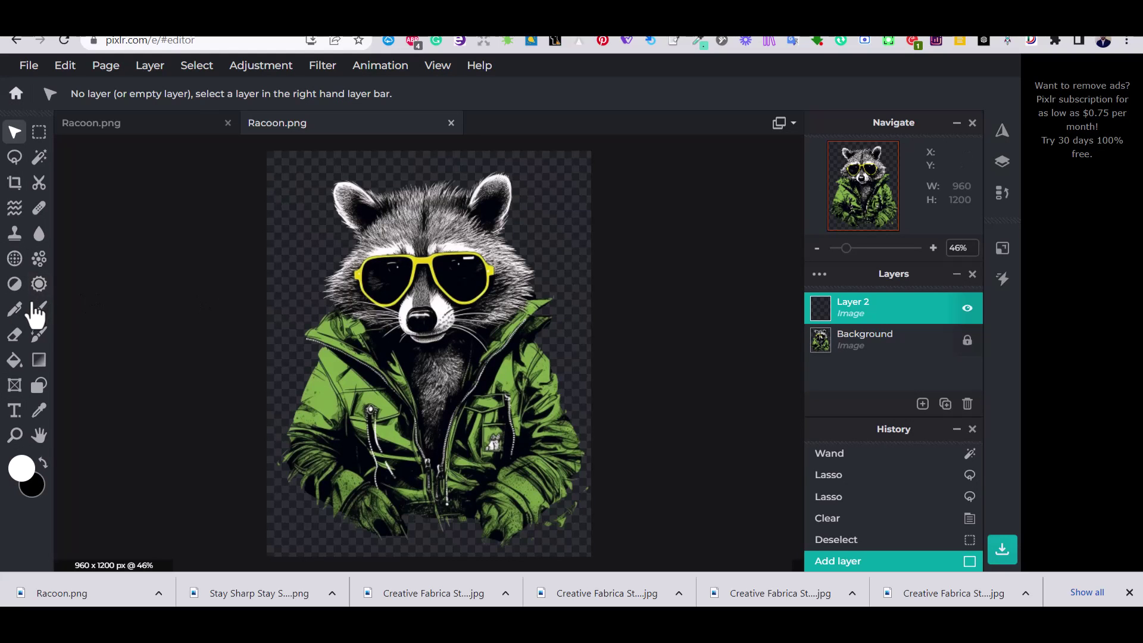
pyautogui.click(14, 364)
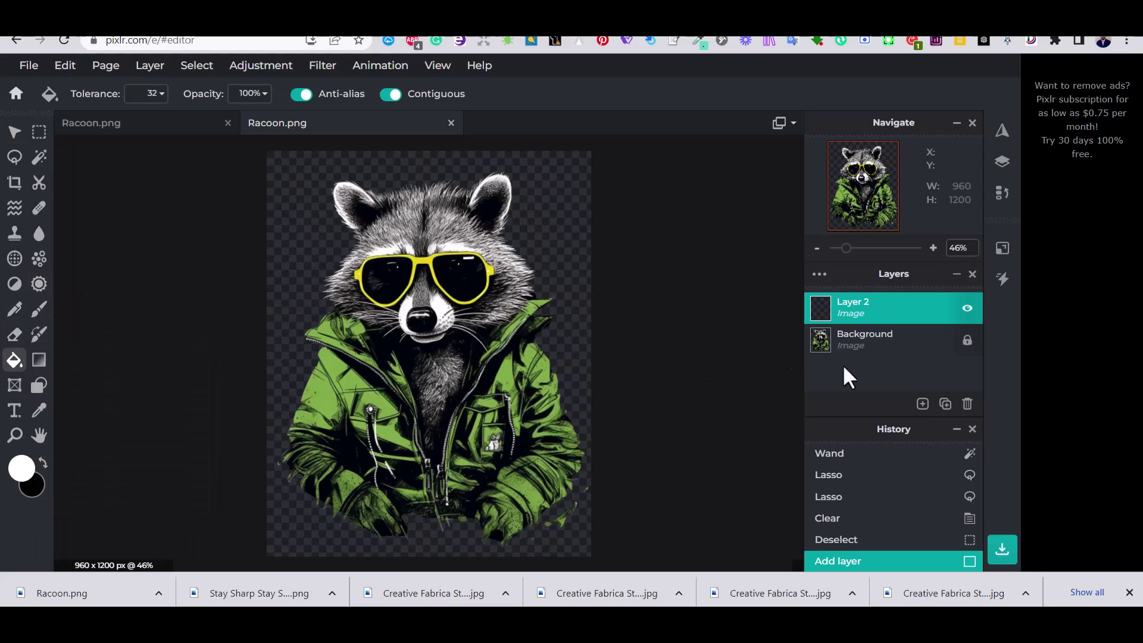
pyautogui.click(289, 260)
pyautogui.moveTo(919, 311); pyautogui.dragTo(919, 348)
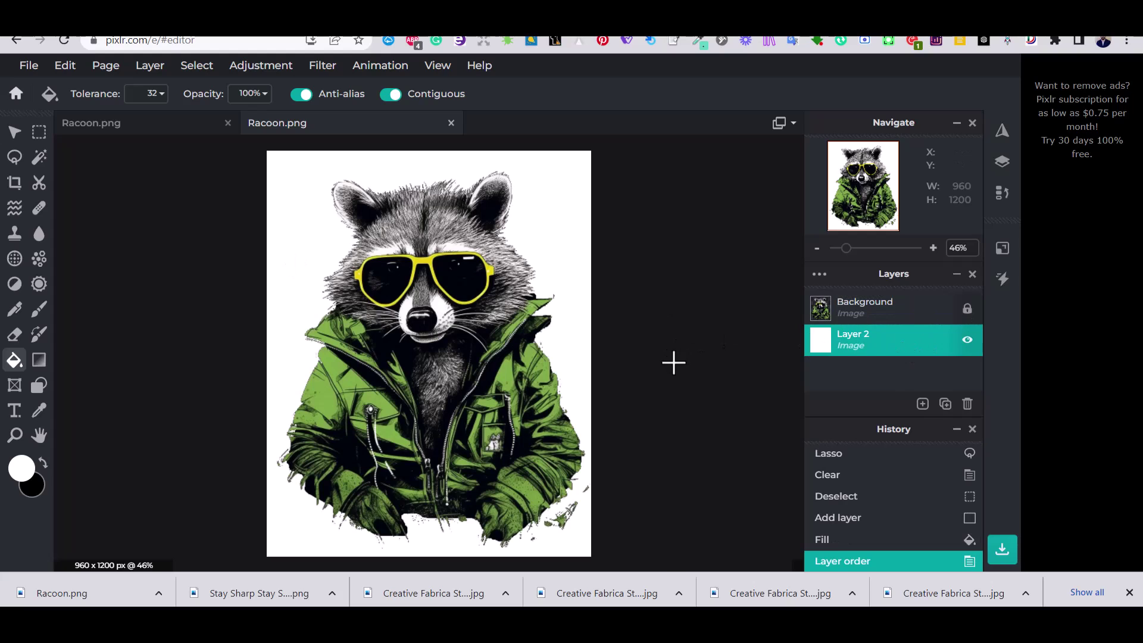
pyautogui.click(893, 308)
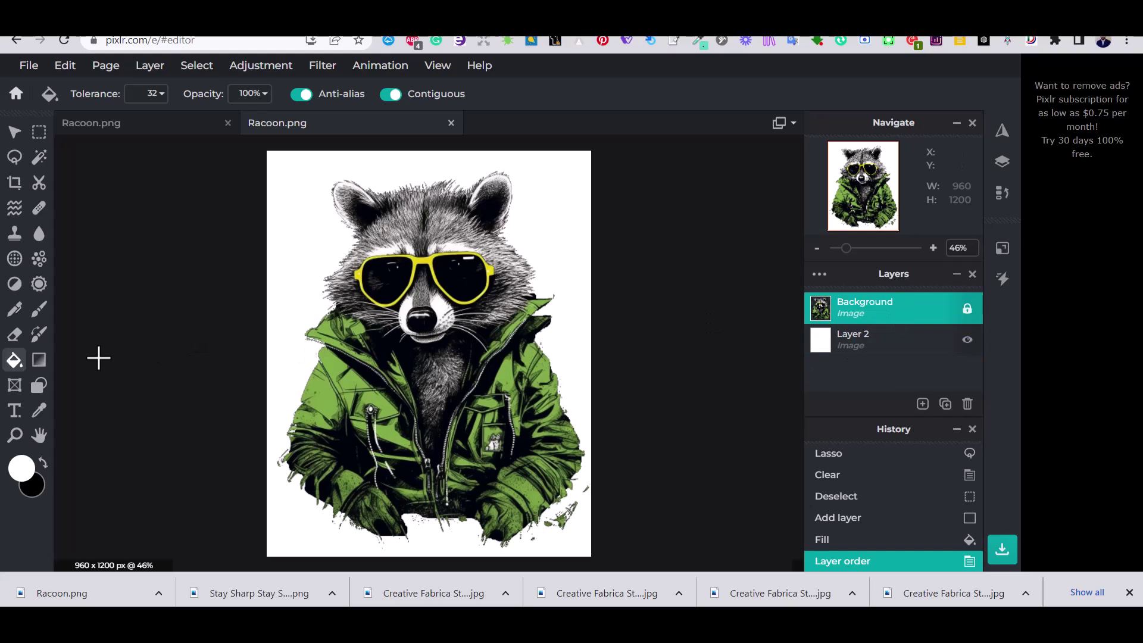
# - Erase stray splatter marks along the jacket's bottom-right and left edges
pyautogui.click(14, 334)
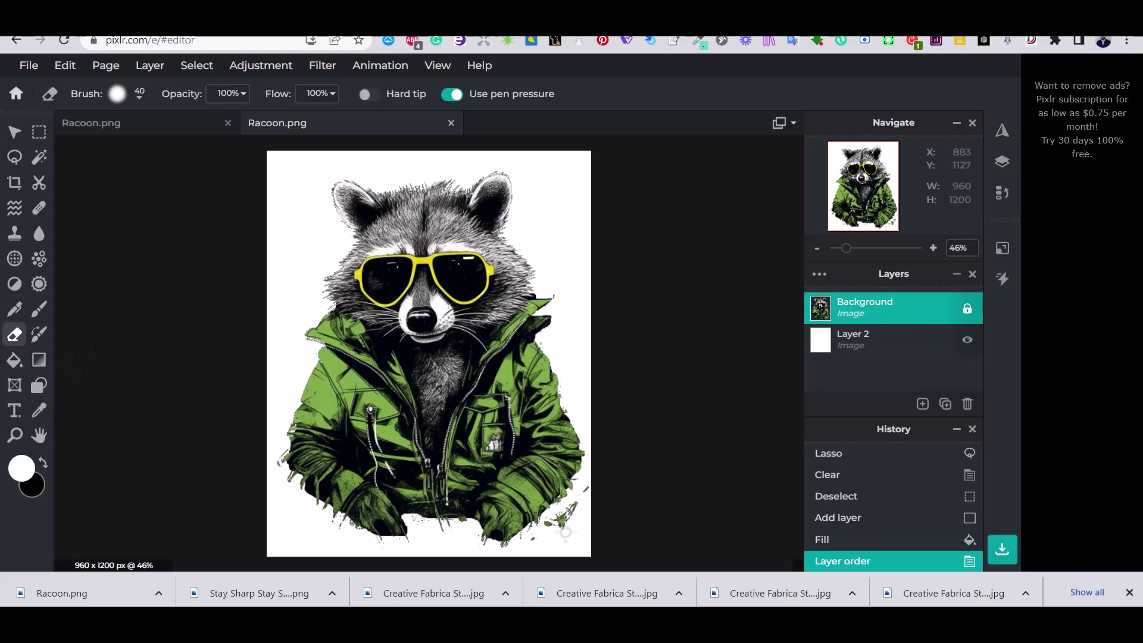
pyautogui.moveTo(583, 495); pyautogui.dragTo(538, 529)
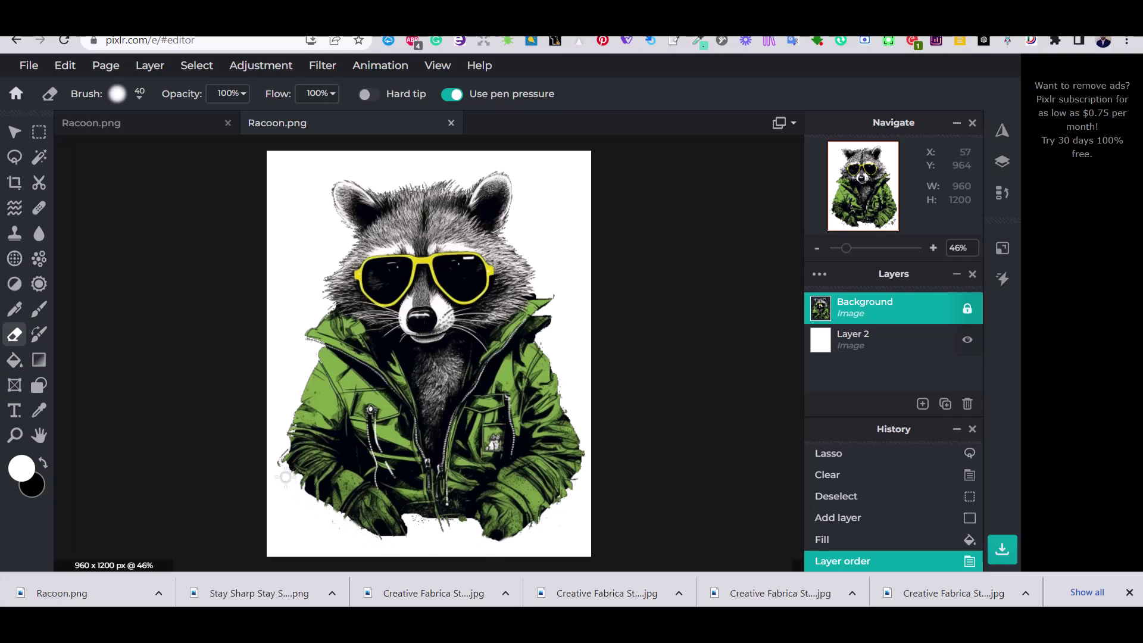
pyautogui.moveTo(284, 444); pyautogui.dragTo(339, 417)
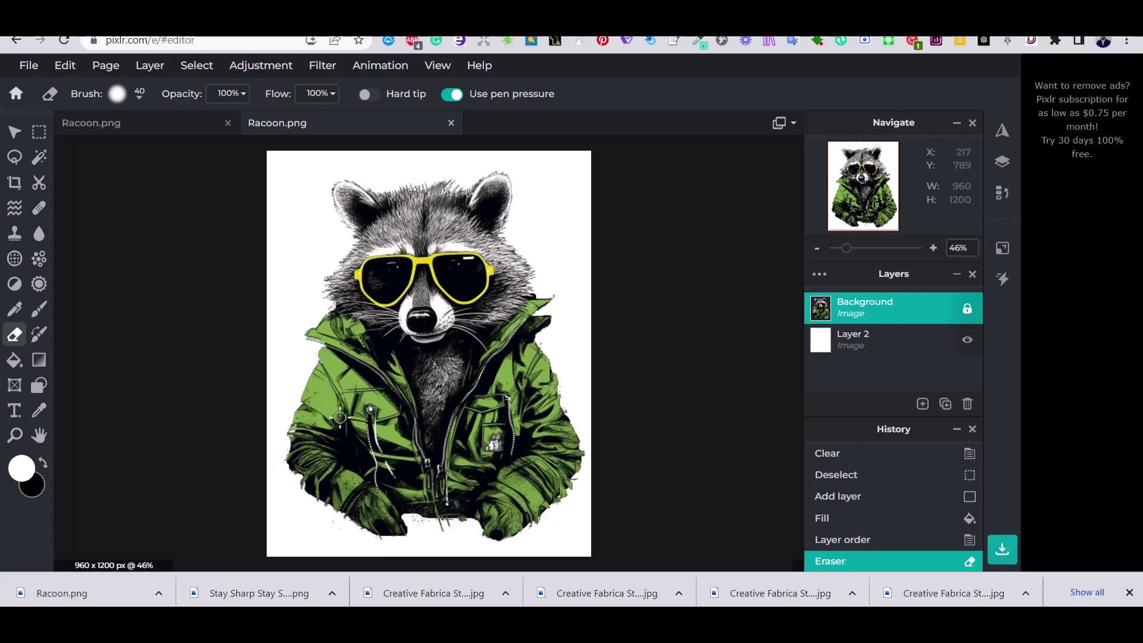
pyautogui.moveTo(557, 293); pyautogui.dragTo(560, 301)
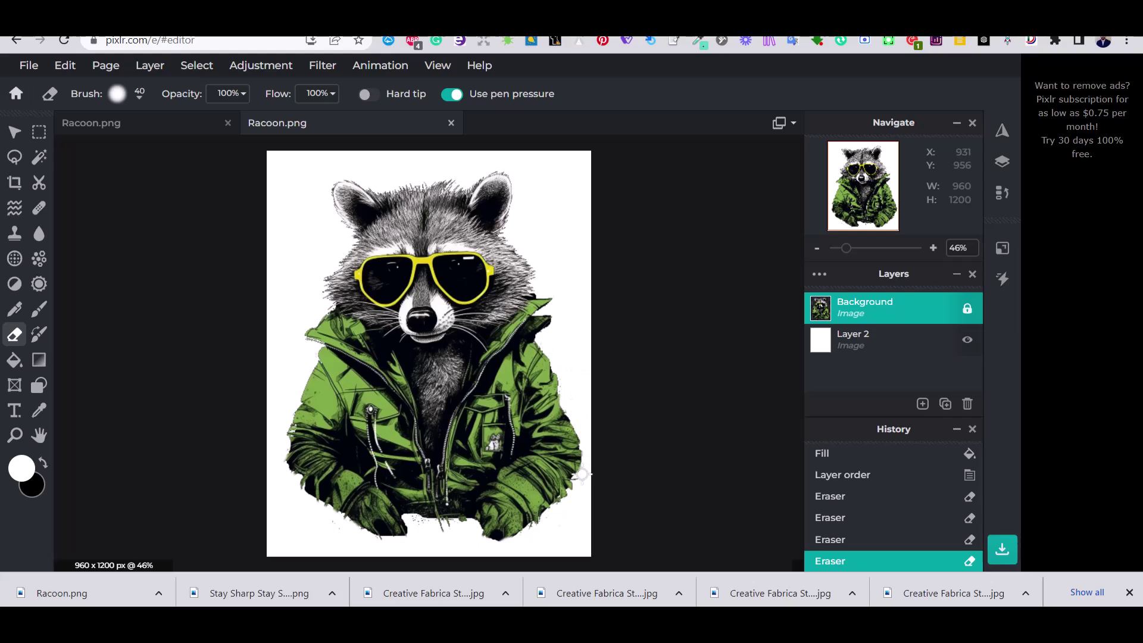
pyautogui.moveTo(579, 481); pyautogui.dragTo(581, 498)
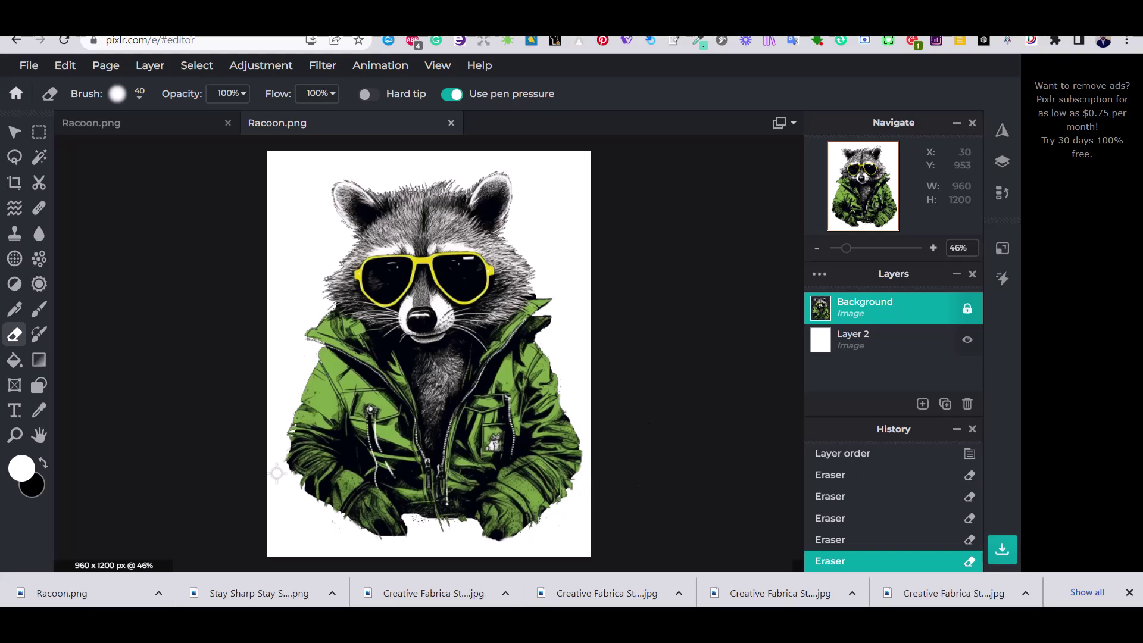
# - Delete the white Layer 2 backdrop
pyautogui.click(14, 132)
pyautogui.click(880, 348)
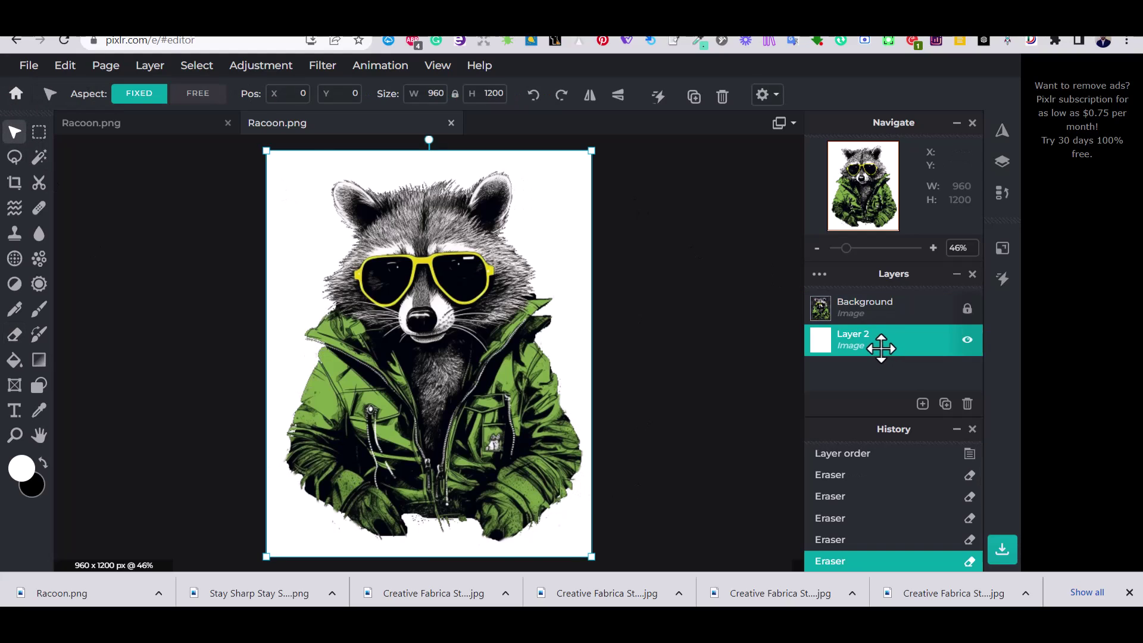
pyautogui.press('Delete')
# - Save the image as transparent PNG 'Racoon 2' in Downloads, replacing the existing file
pyautogui.click(29, 66)
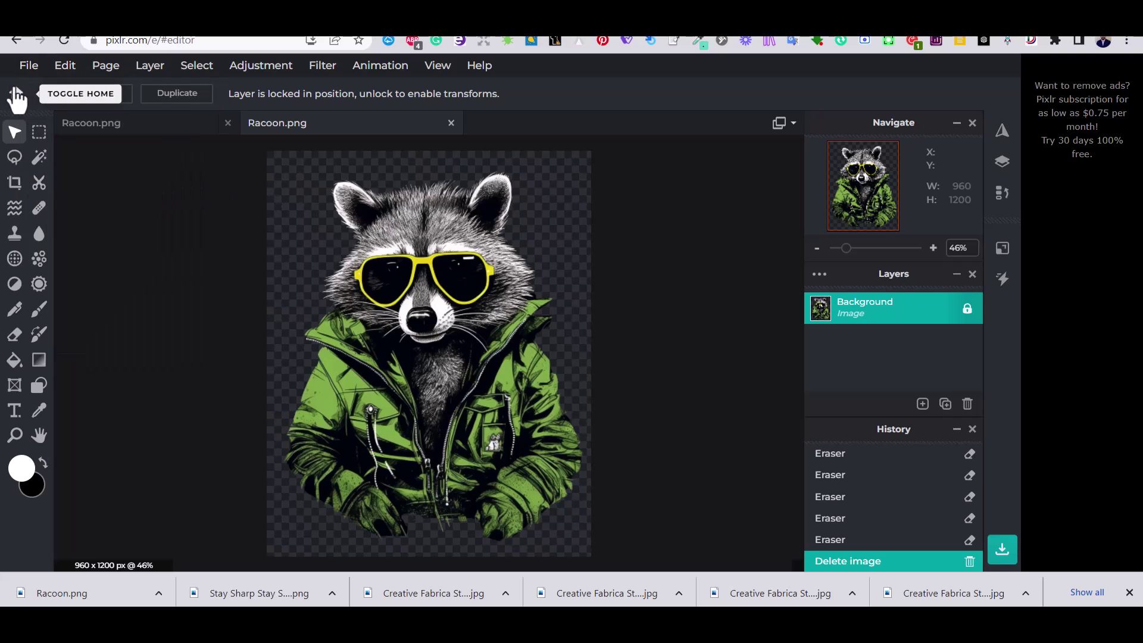
pyautogui.click(29, 65)
pyautogui.moveTo(136, 221)
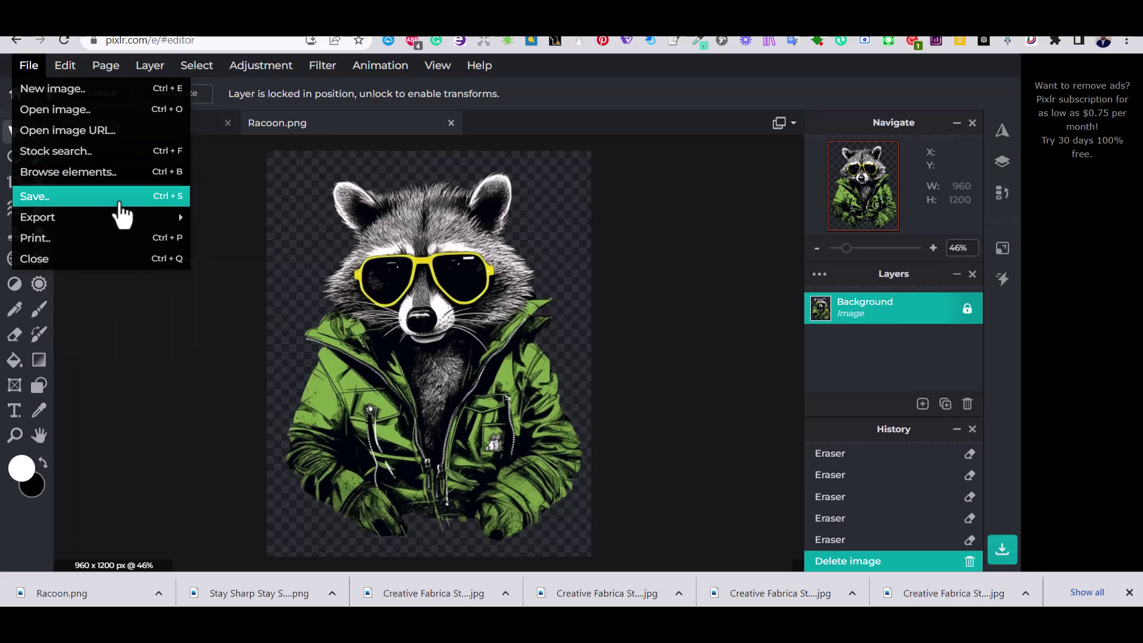
pyautogui.click(119, 198)
pyautogui.click(781, 448)
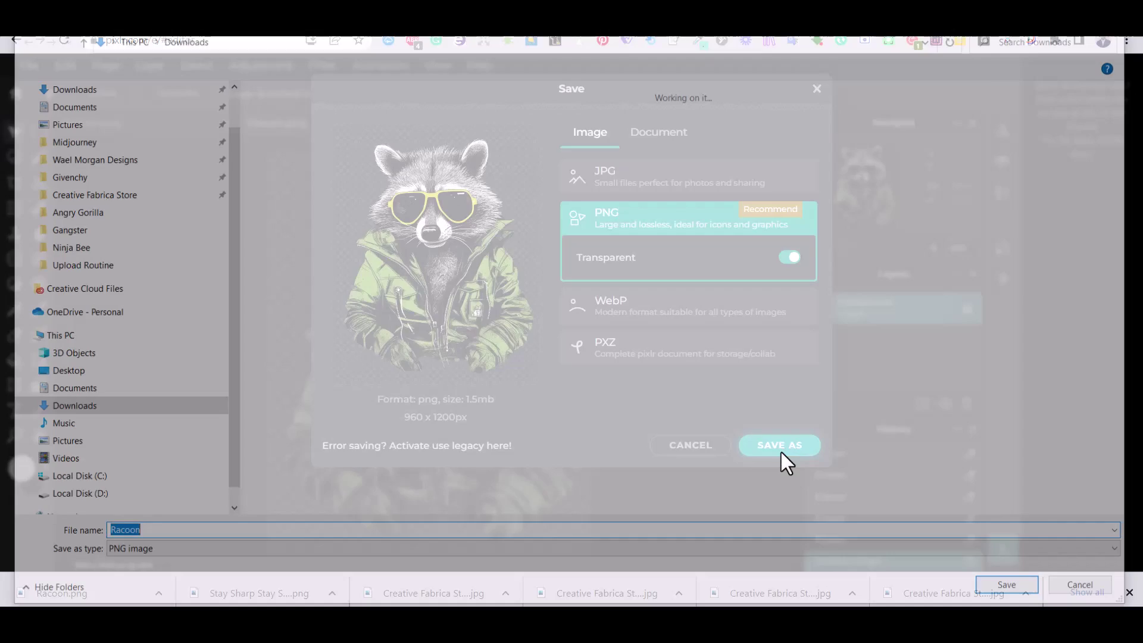
pyautogui.click(295, 529)
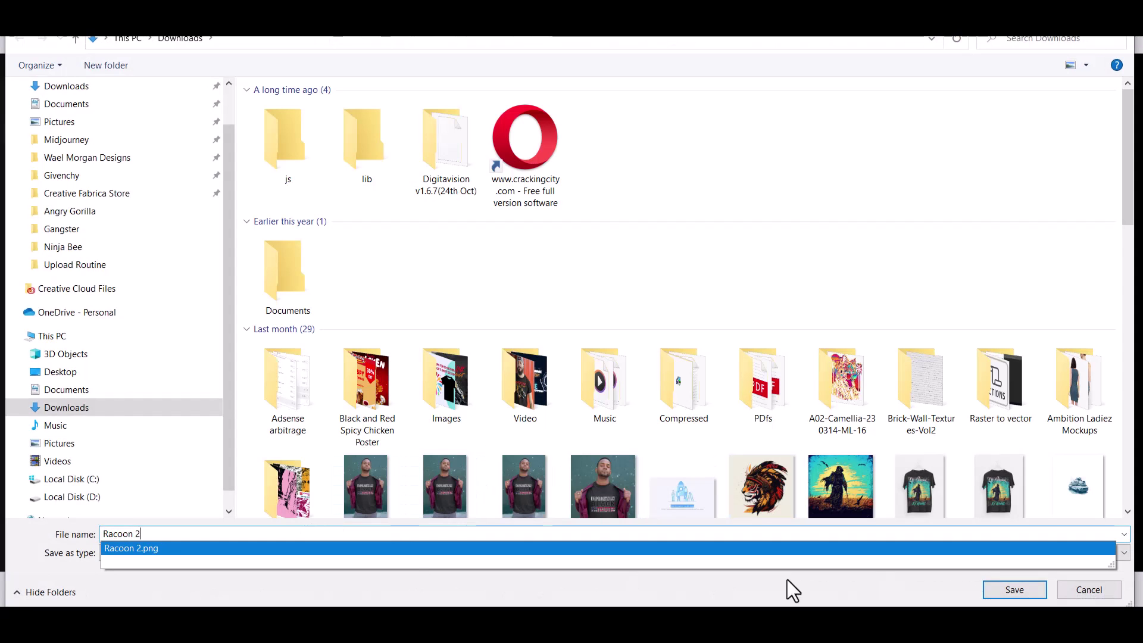
pyautogui.click(1014, 589)
pyautogui.click(612, 319)
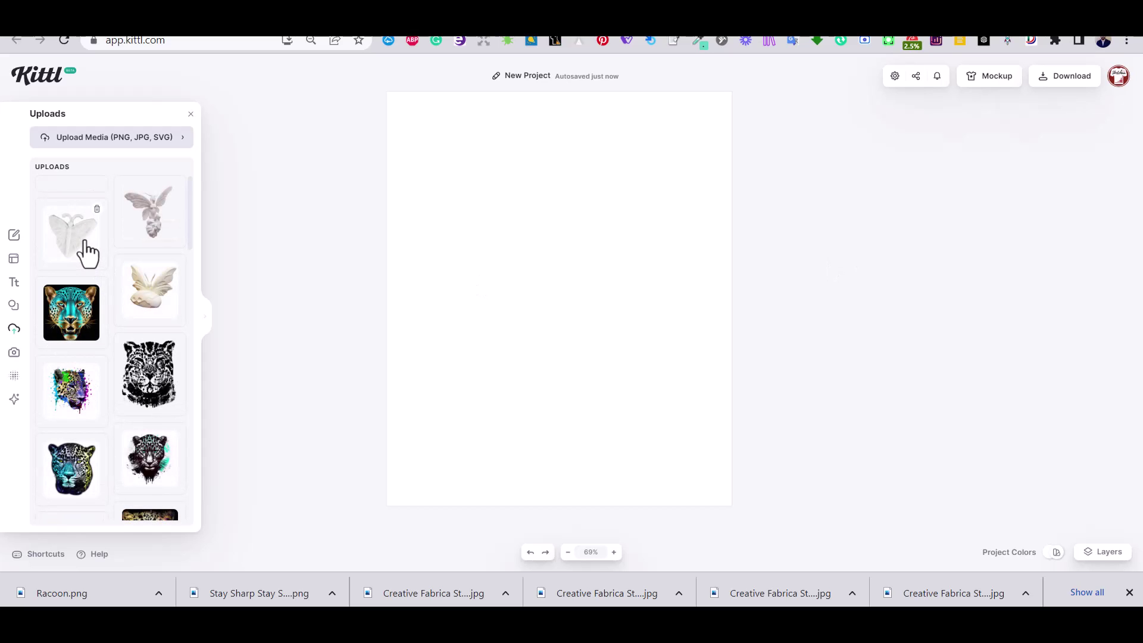
# - Add the transparent raccoon to the artboard, enlarge it, and nudge it slightly up
pyautogui.click(72, 220)
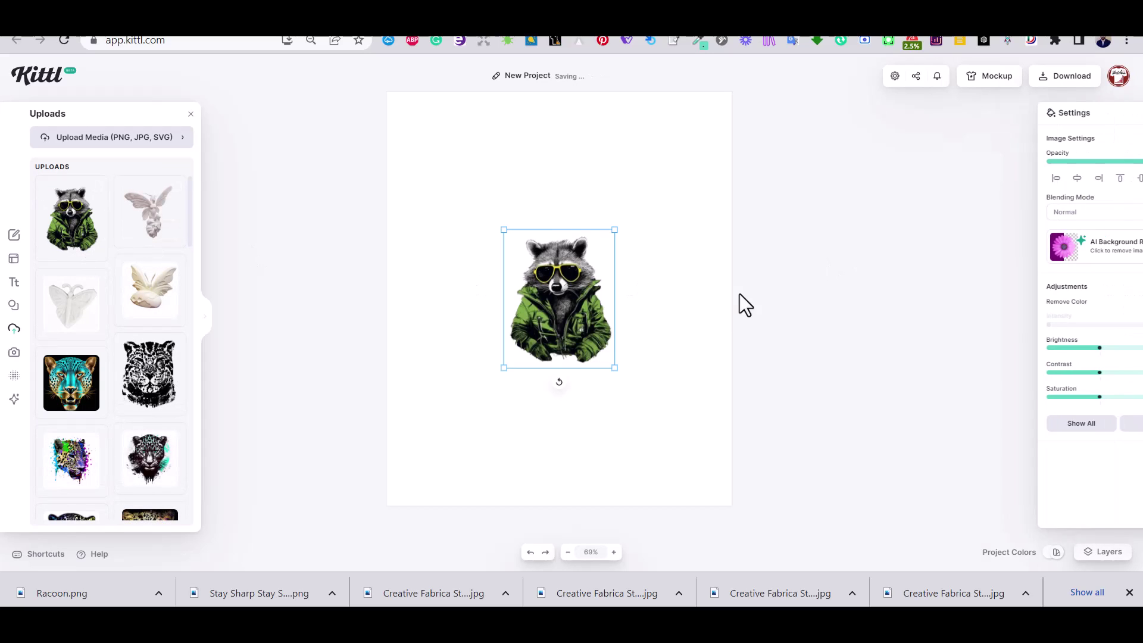
pyautogui.moveTo(614, 231); pyautogui.dragTo(721, 108)
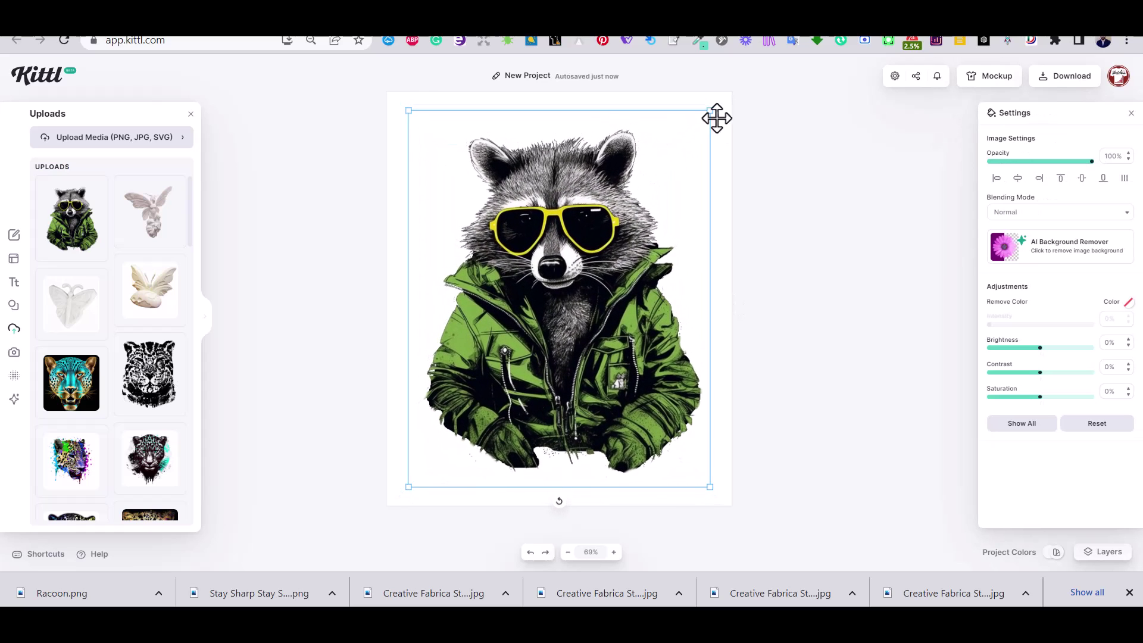
pyautogui.click(859, 276)
pyautogui.click(601, 355)
pyautogui.moveTo(601, 355); pyautogui.dragTo(601, 348)
pyautogui.click(758, 357)
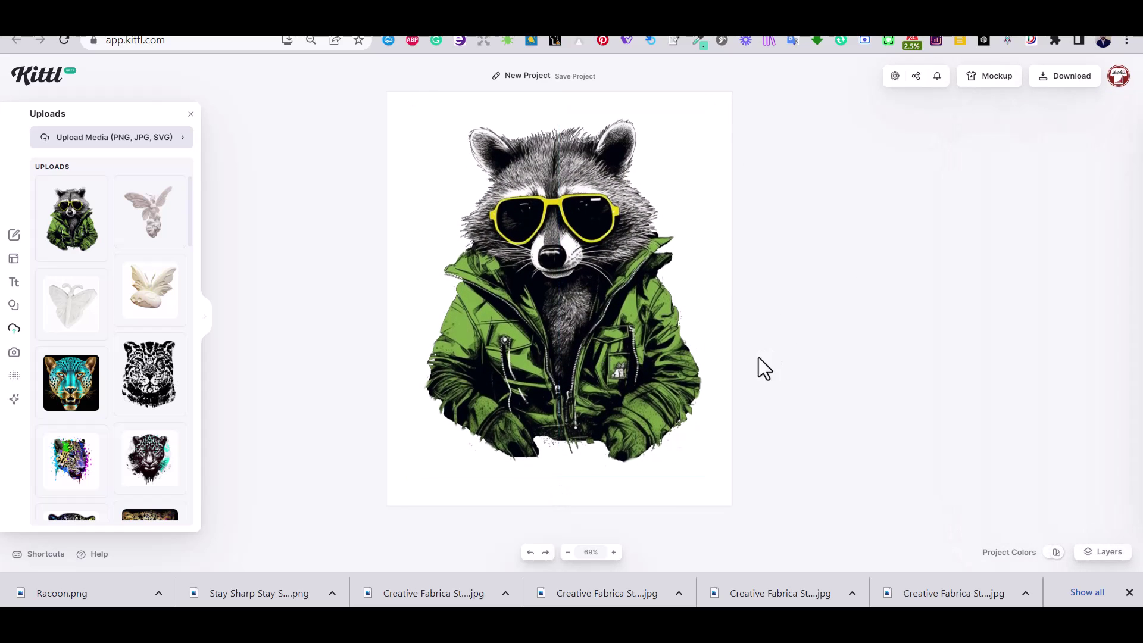
# - Search the Elements library for 'paint splash' and browse the results
pyautogui.click(13, 260)
pyautogui.click(13, 282)
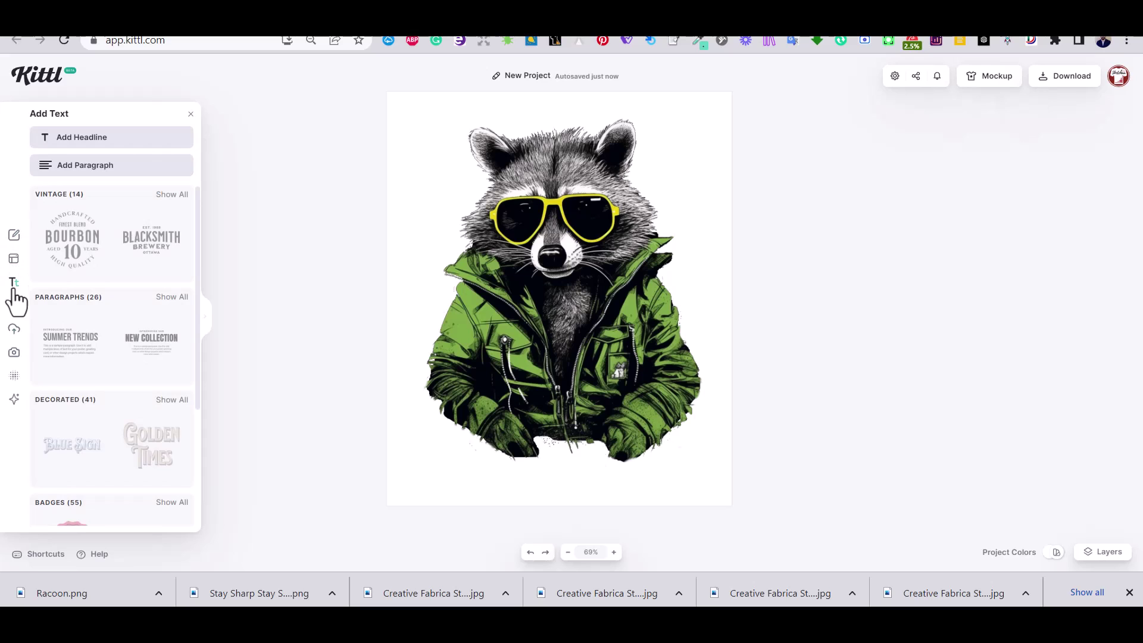
pyautogui.click(14, 305)
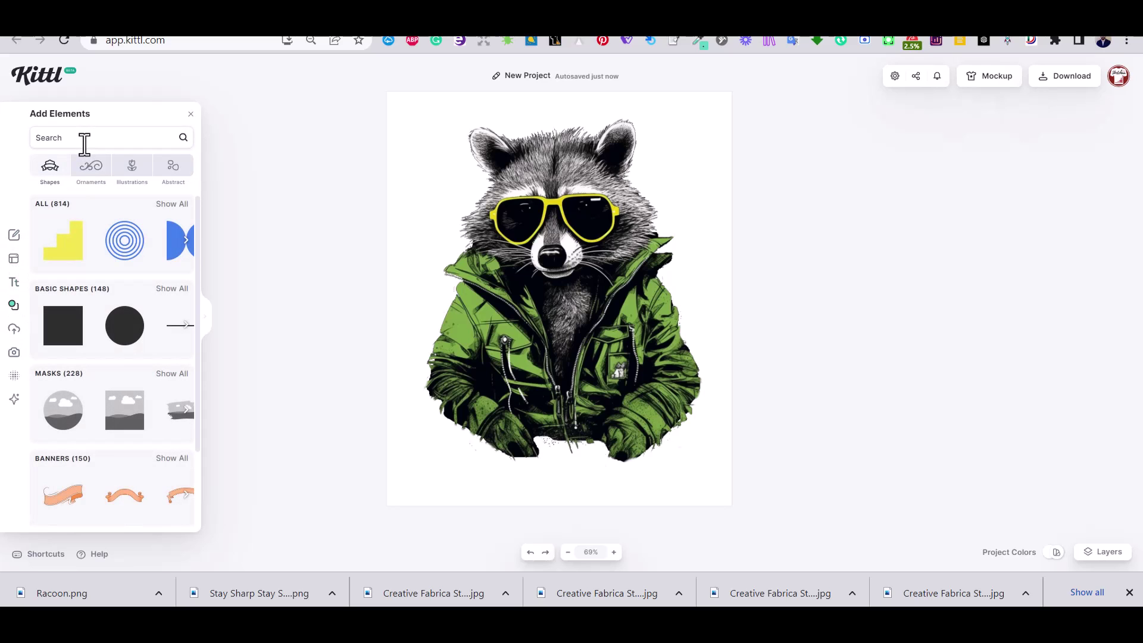
pyautogui.write('paint splash')
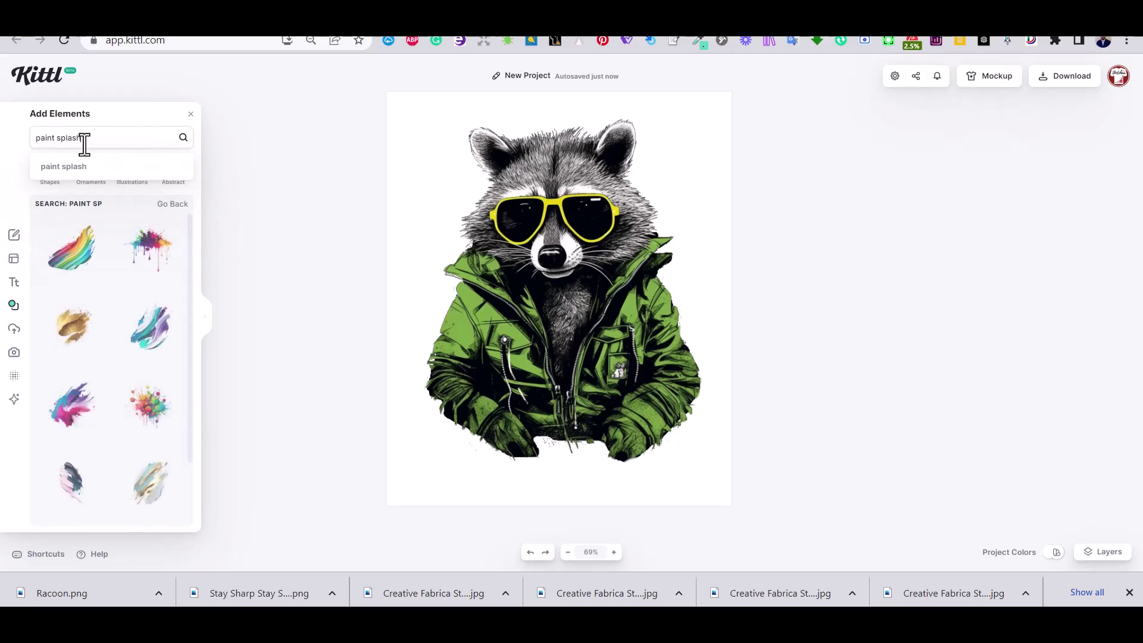
pyautogui.press('Return')
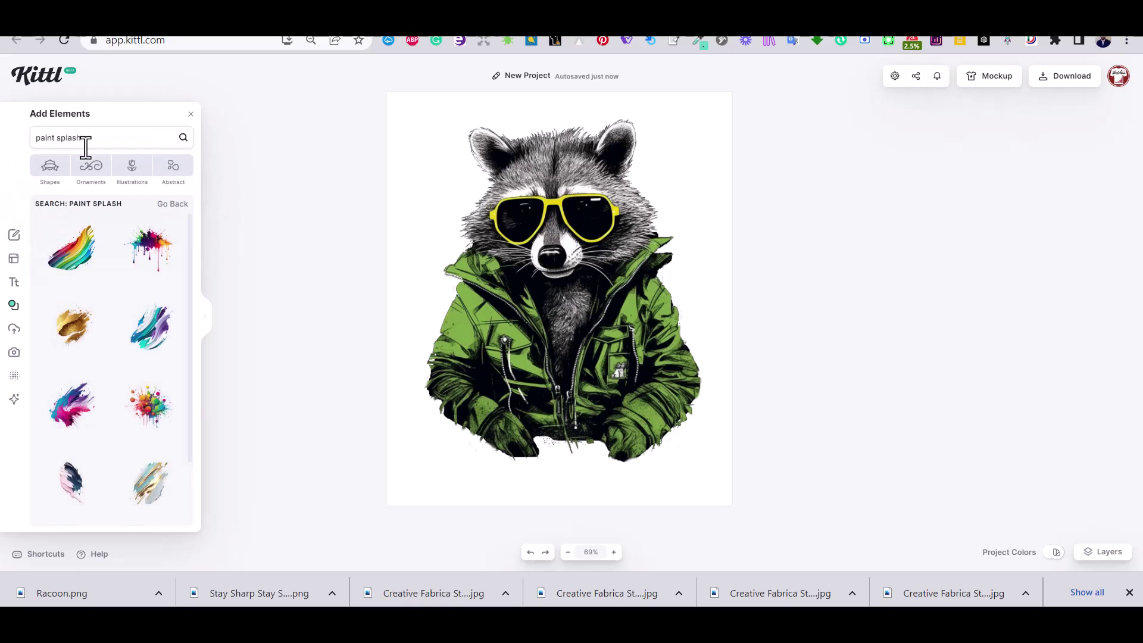
pyautogui.scroll(-1, 98, 368)
pyautogui.scroll(-5, 103, 374)
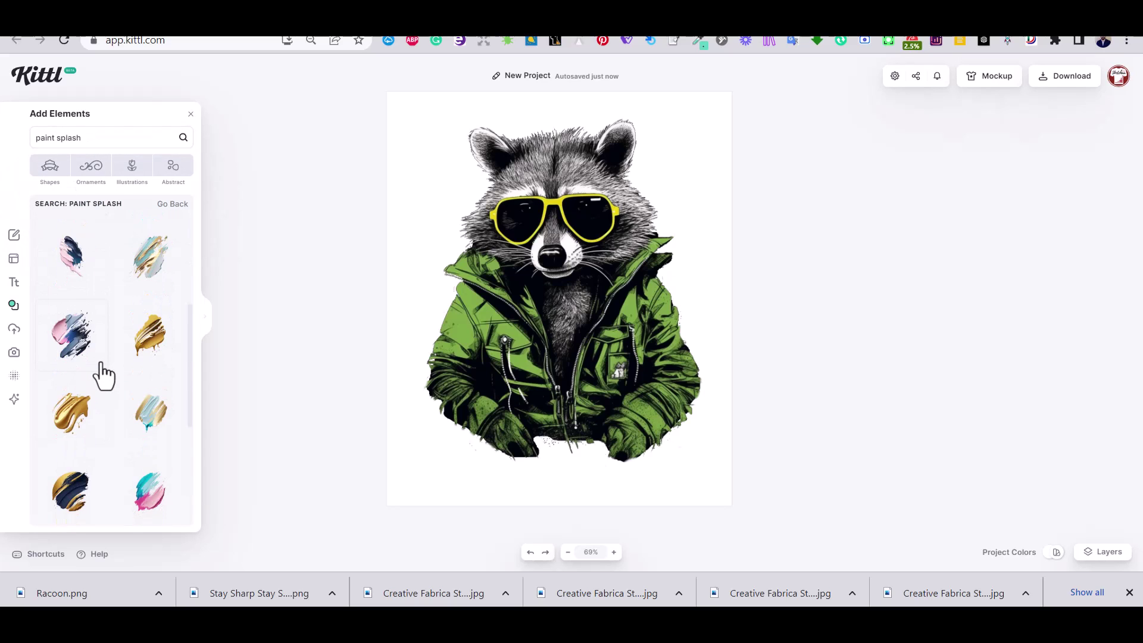
# - Add a black paint splash, try it over the raccoon's face, then delete it
pyautogui.click(149, 416)
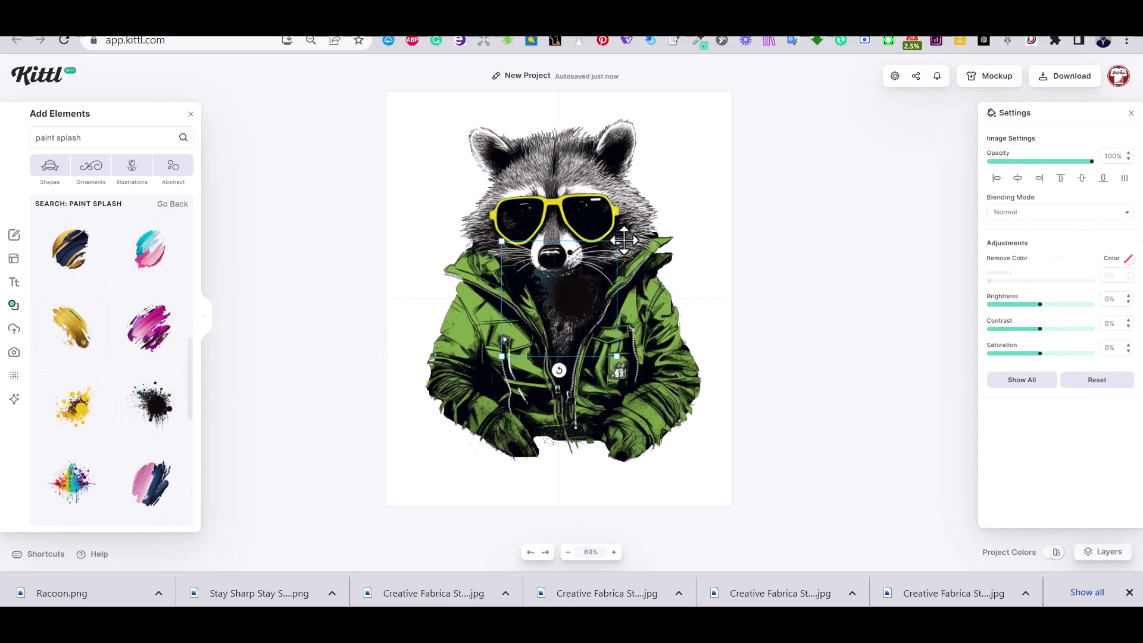
pyautogui.moveTo(621, 243); pyautogui.dragTo(721, 132)
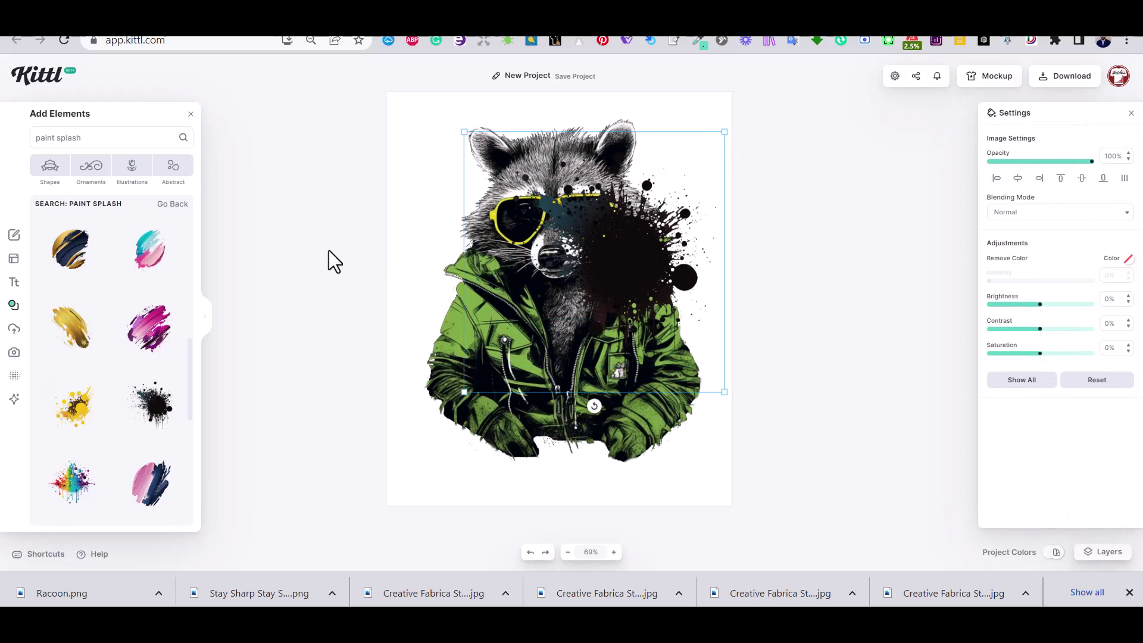
pyautogui.scroll(-5, 89, 428)
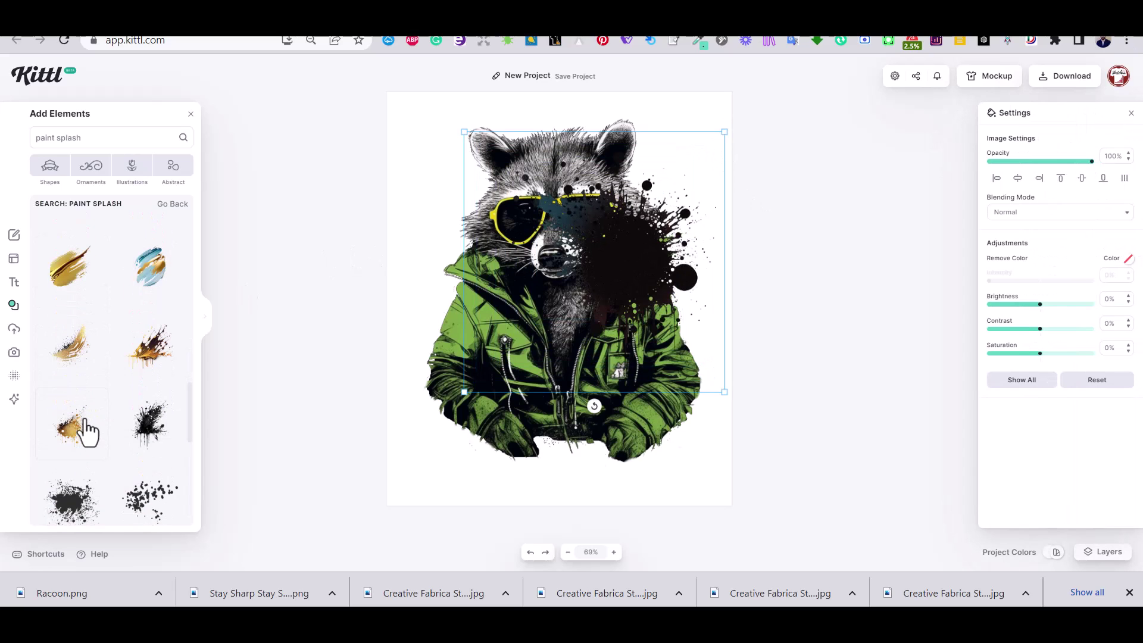
pyautogui.moveTo(594, 298)
pyautogui.mouseDown()
pyautogui.moveTo(428, 299)
pyautogui.moveTo(482, 305)
pyautogui.mouseUp()
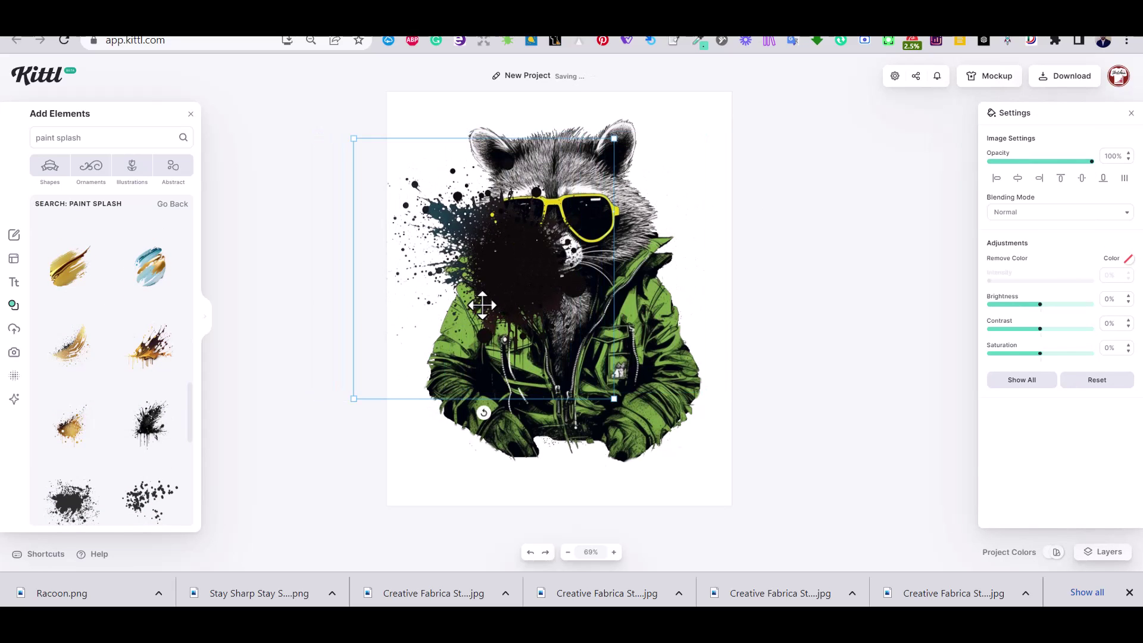
pyautogui.press('Delete')
# - Add the dense black splatter and enlarge it over most of the raccoon
pyautogui.click(92, 509)
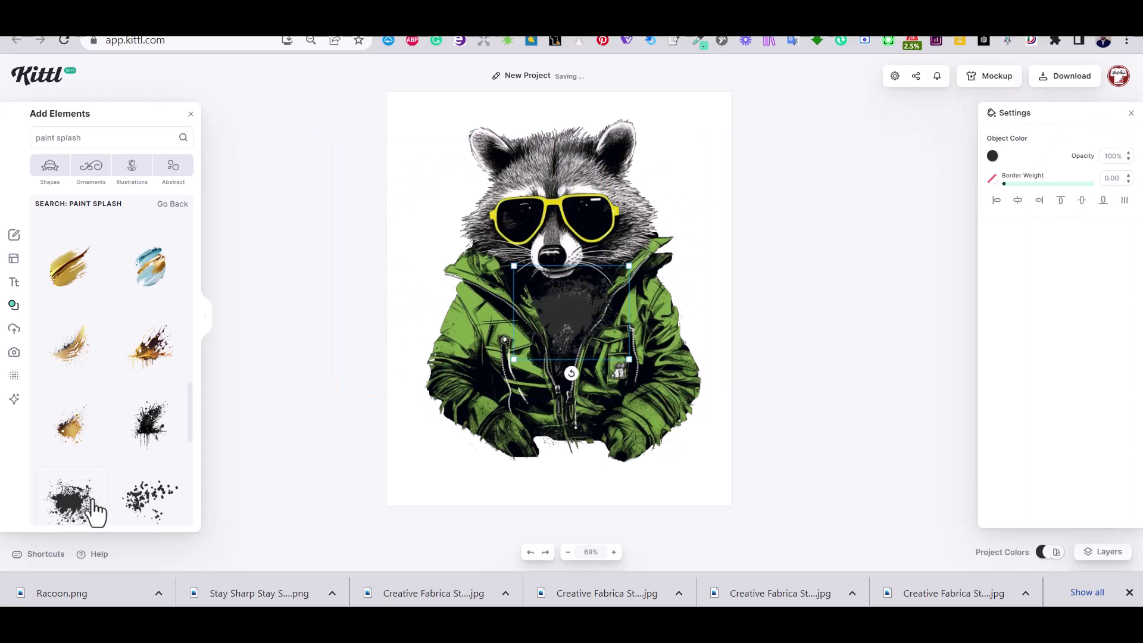
pyautogui.moveTo(629, 266); pyautogui.dragTo(700, 161)
pyautogui.moveTo(614, 295); pyautogui.dragTo(609, 270)
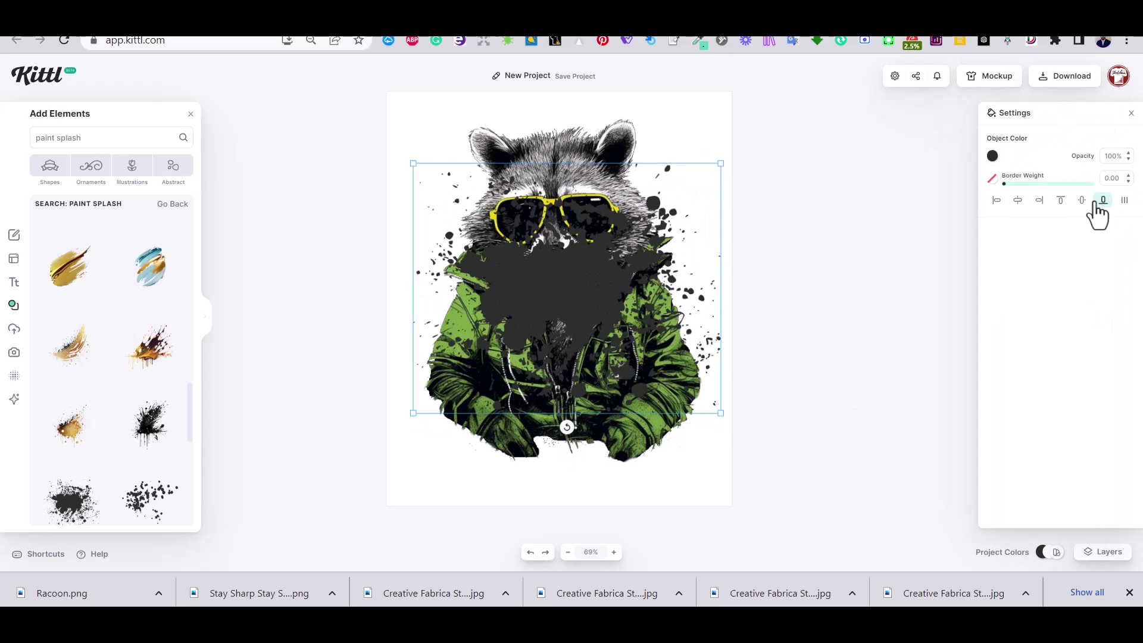
# - Sample black from the artwork as the splash colour using the eyedropper
pyautogui.click(991, 156)
pyautogui.click(843, 310)
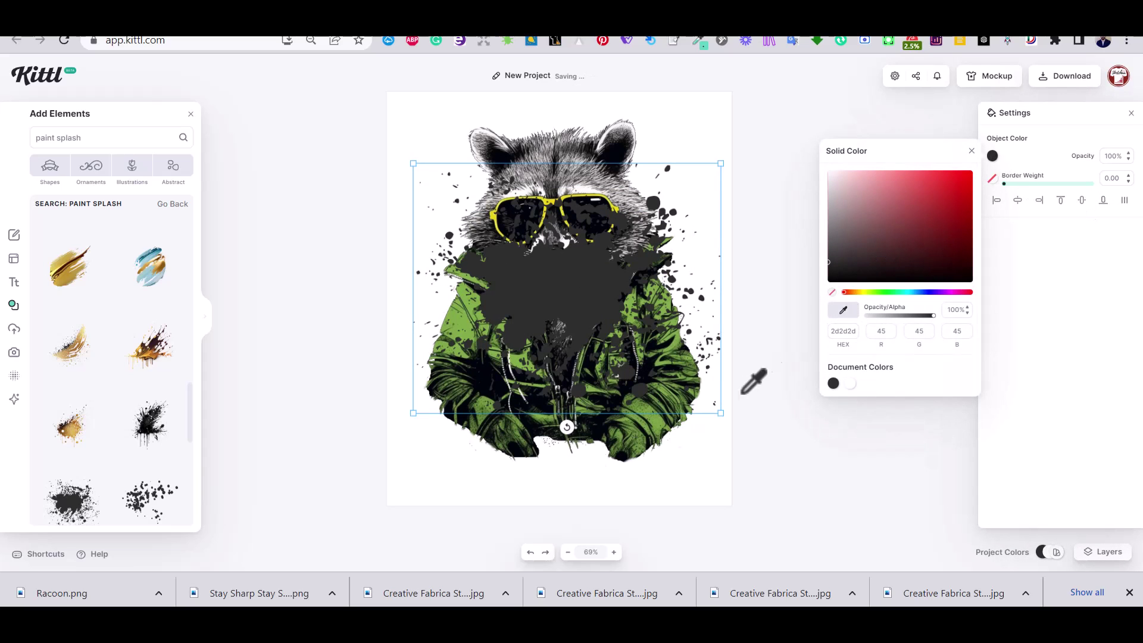
pyautogui.click(652, 426)
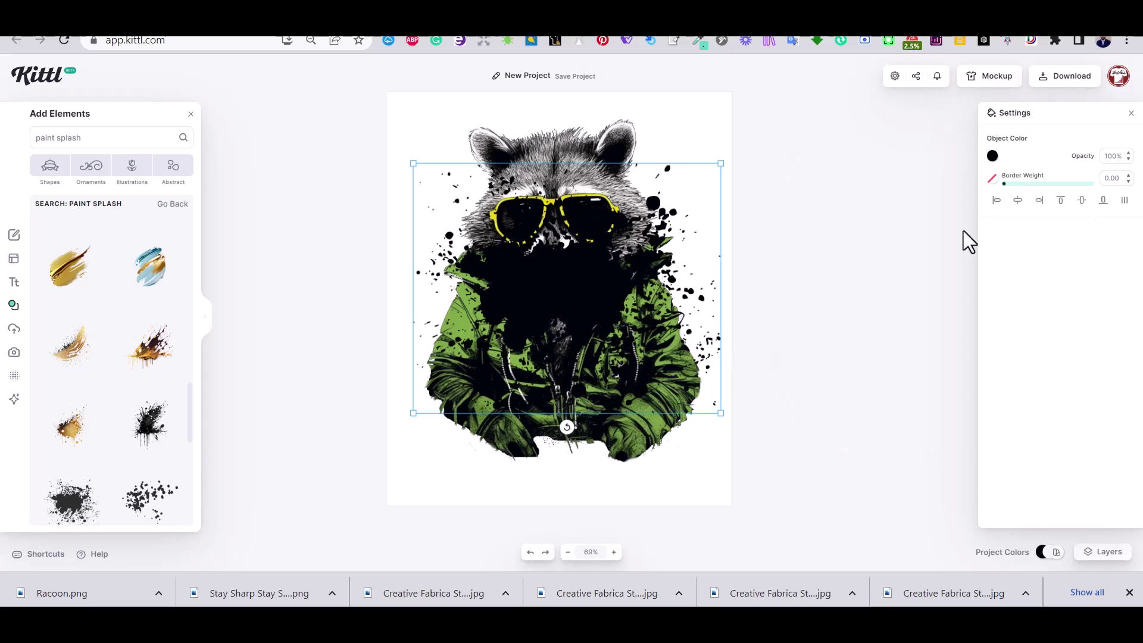
pyautogui.click(991, 156)
pyautogui.click(844, 311)
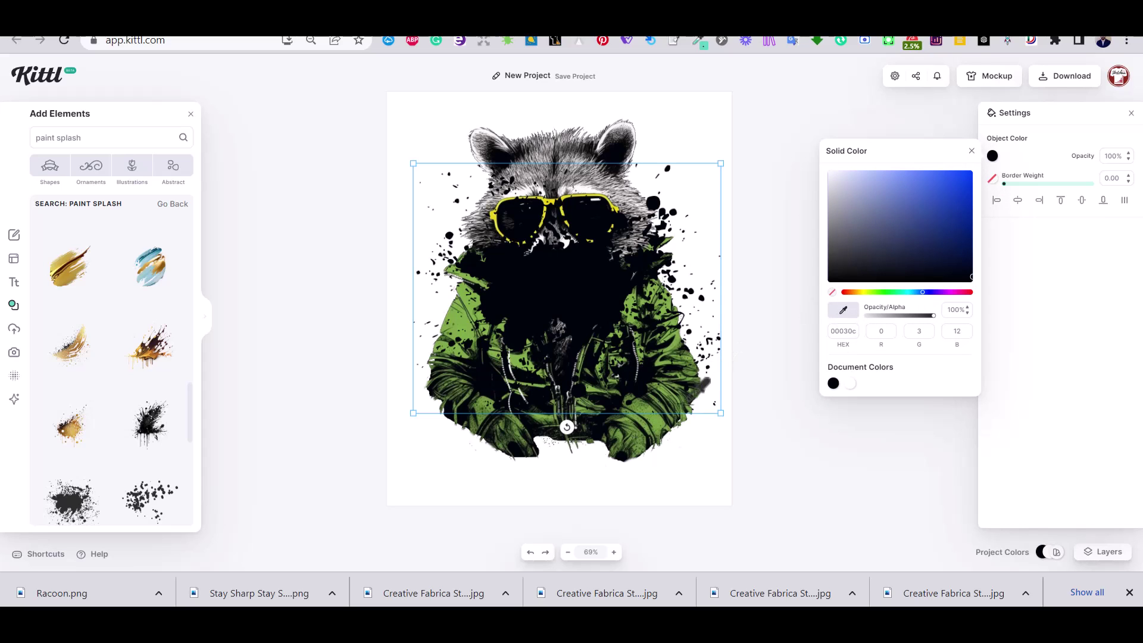
pyautogui.click(670, 410)
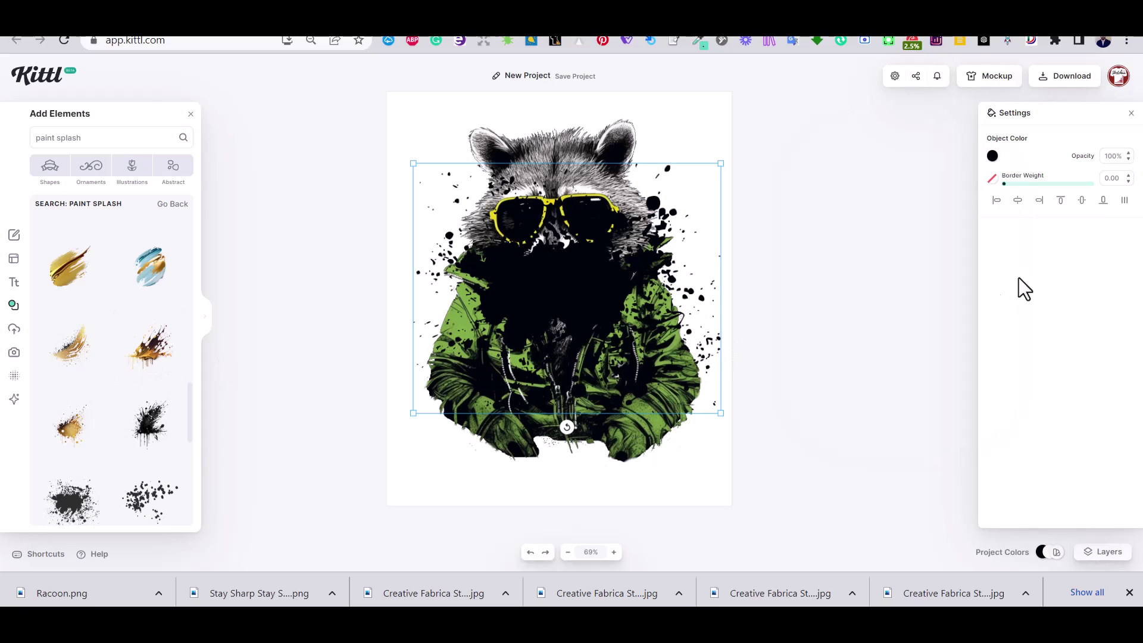
# - Recolour the splash bright green 3ea81e and show the Layers list
pyautogui.click(992, 155)
pyautogui.moveTo(877, 292); pyautogui.dragTo(880, 292)
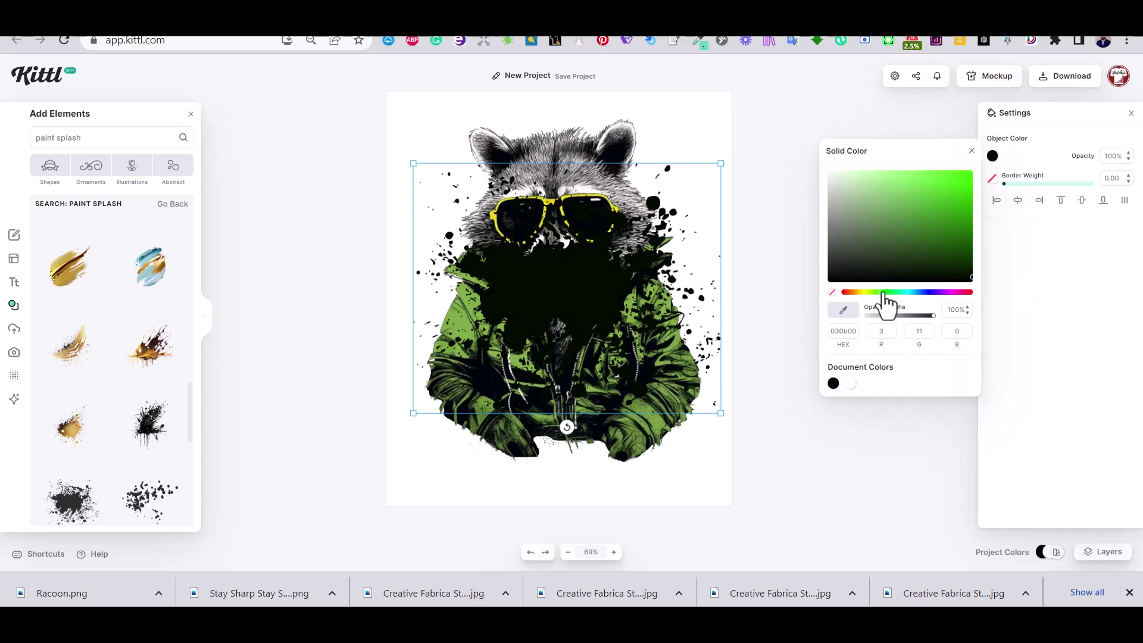
pyautogui.click(946, 210)
pyautogui.click(795, 371)
pyautogui.click(795, 370)
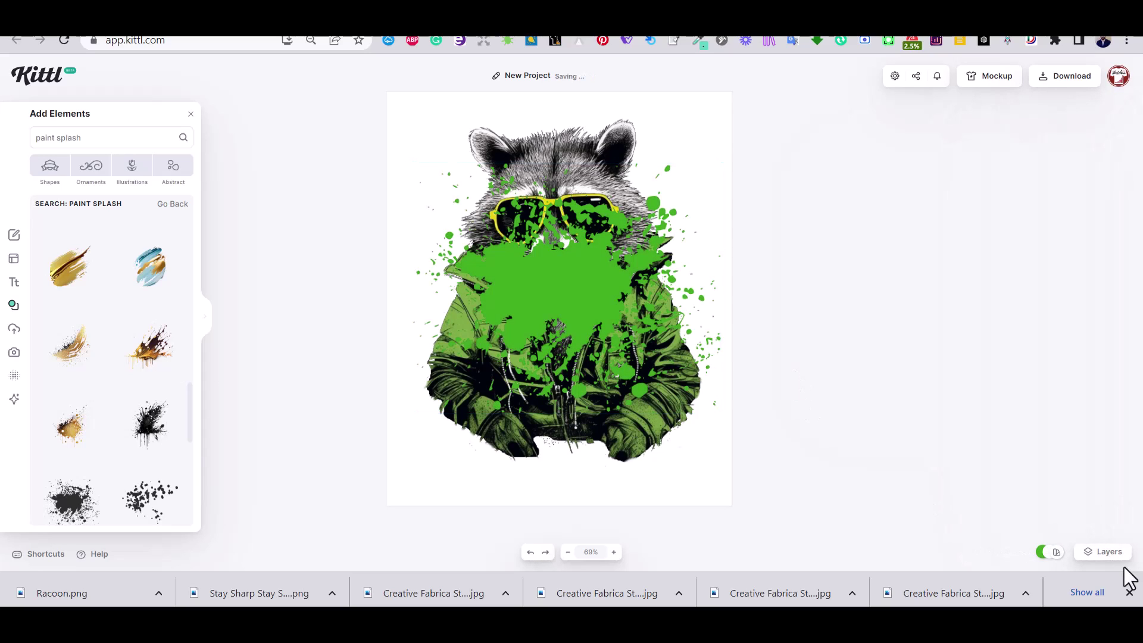
pyautogui.click(1102, 551)
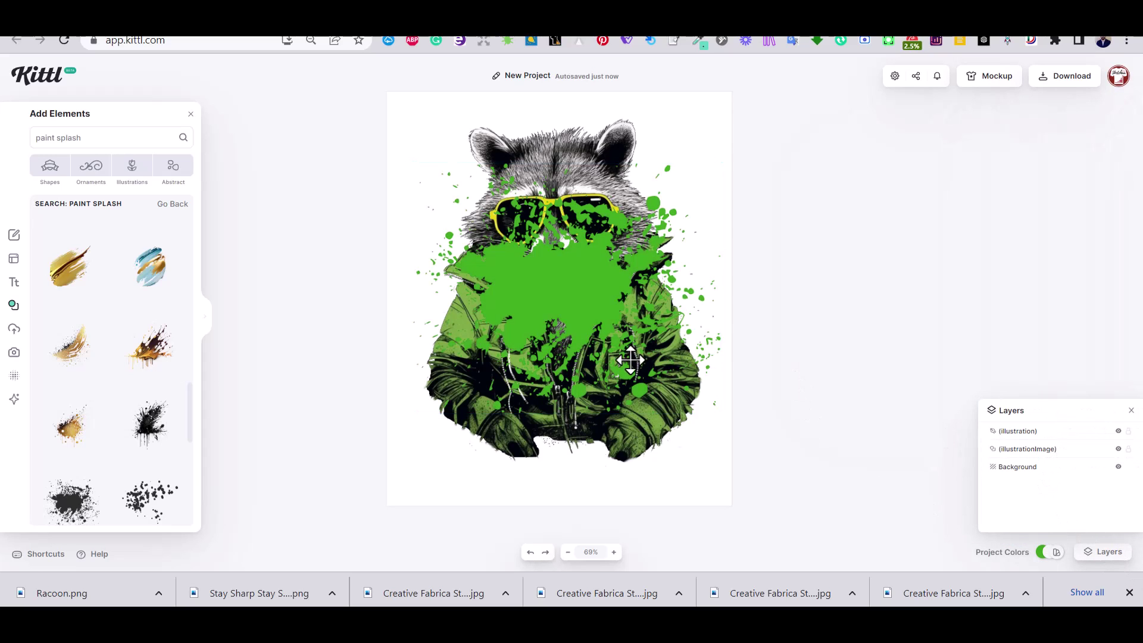
# - Rename the splash layer 'Paint Splash' and move it behind the raccoon image
pyautogui.click(604, 312)
pyautogui.doubleClick(1019, 431)
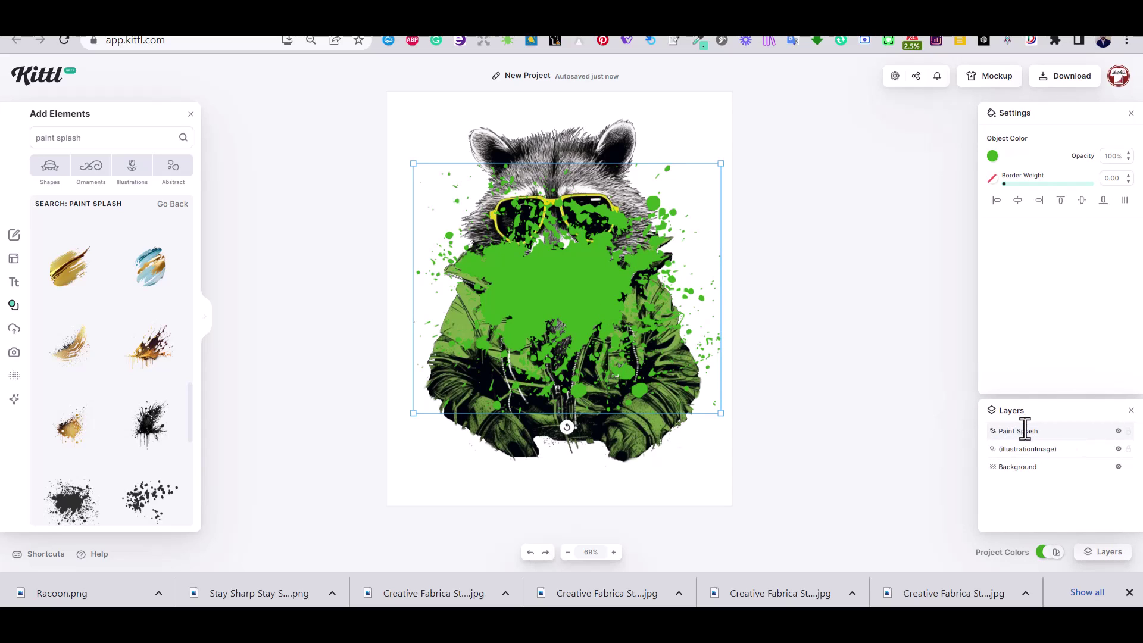
pyautogui.moveTo(1048, 452); pyautogui.dragTo(1048, 453)
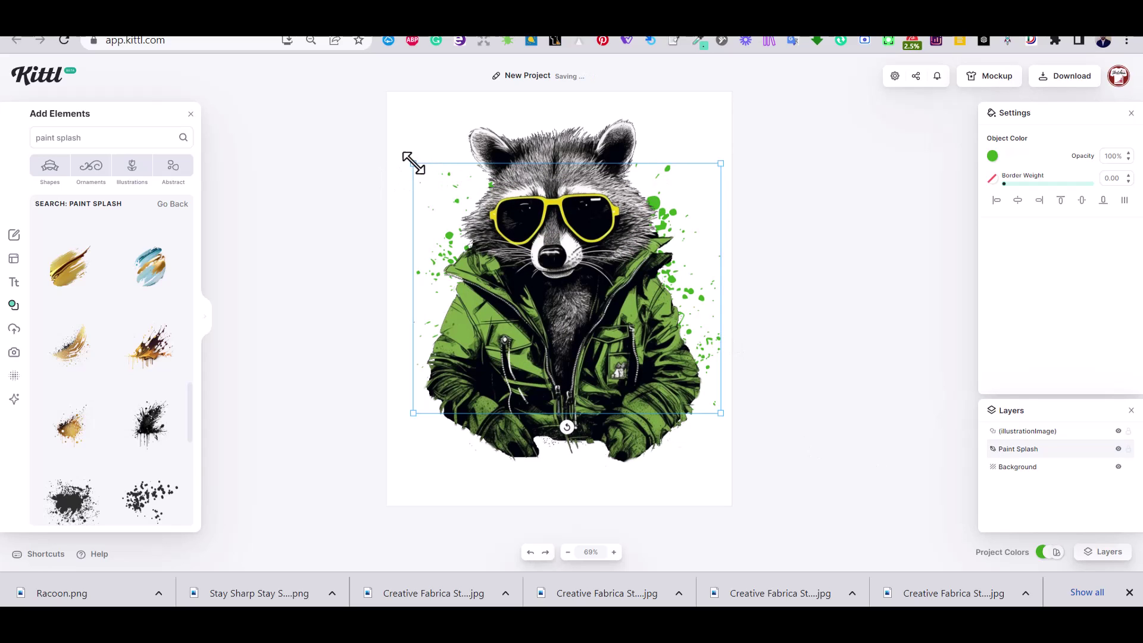
# - Shift the green splash up and left and nudge the raccoon image slightly upward
pyautogui.click(705, 238)
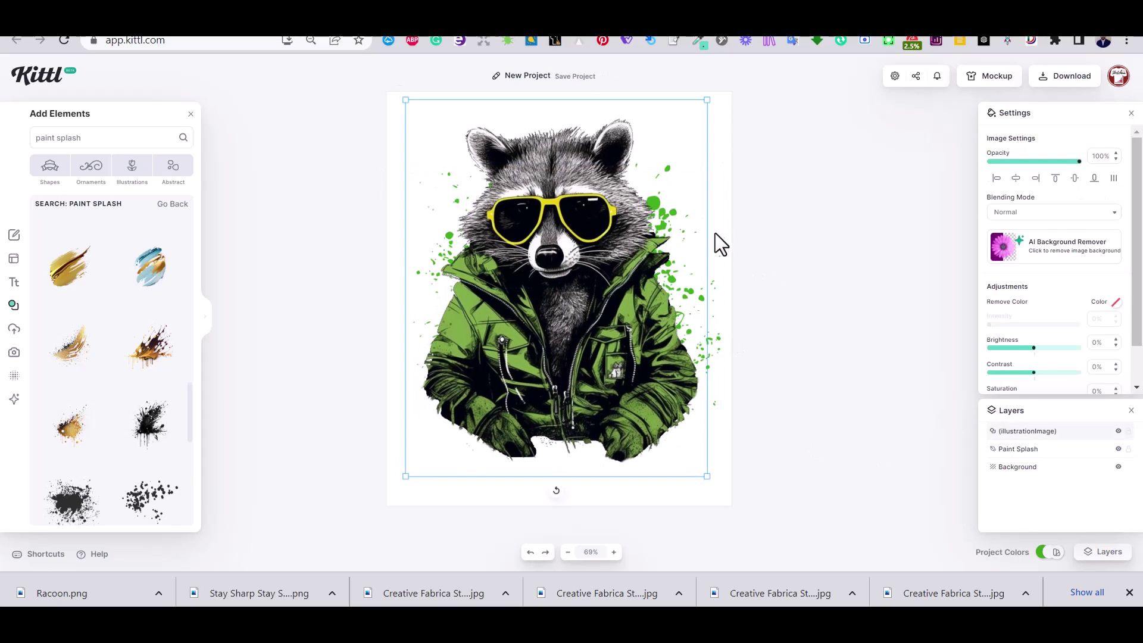
pyautogui.click(723, 240)
pyautogui.click(709, 335)
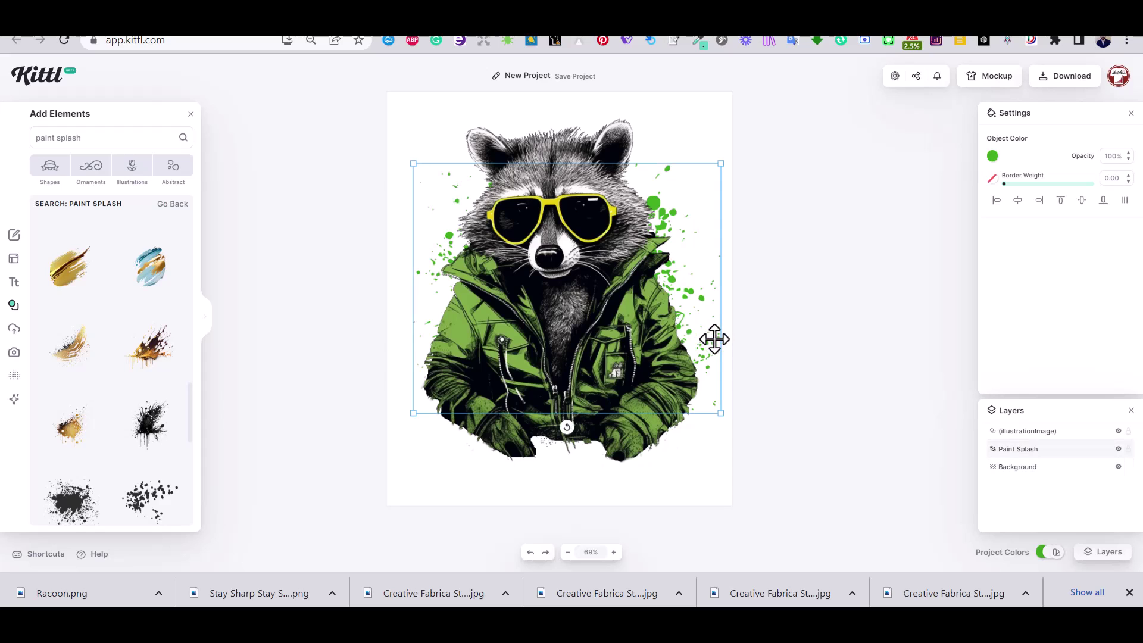
pyautogui.moveTo(714, 339); pyautogui.dragTo(703, 306)
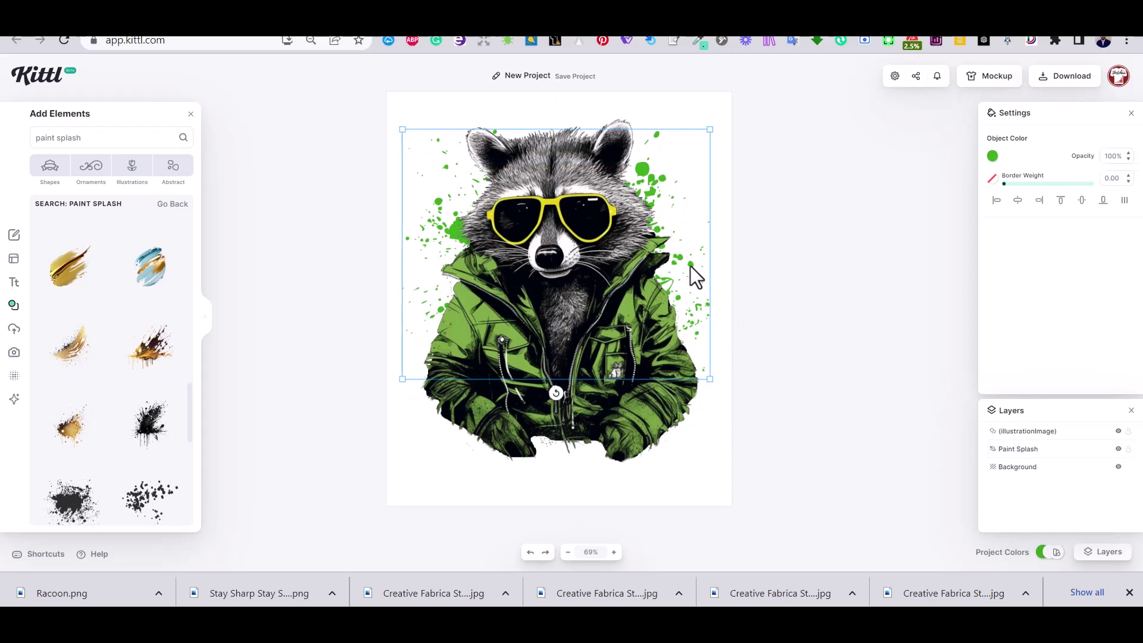
pyautogui.moveTo(581, 339); pyautogui.dragTo(577, 328)
pyautogui.click(18, 284)
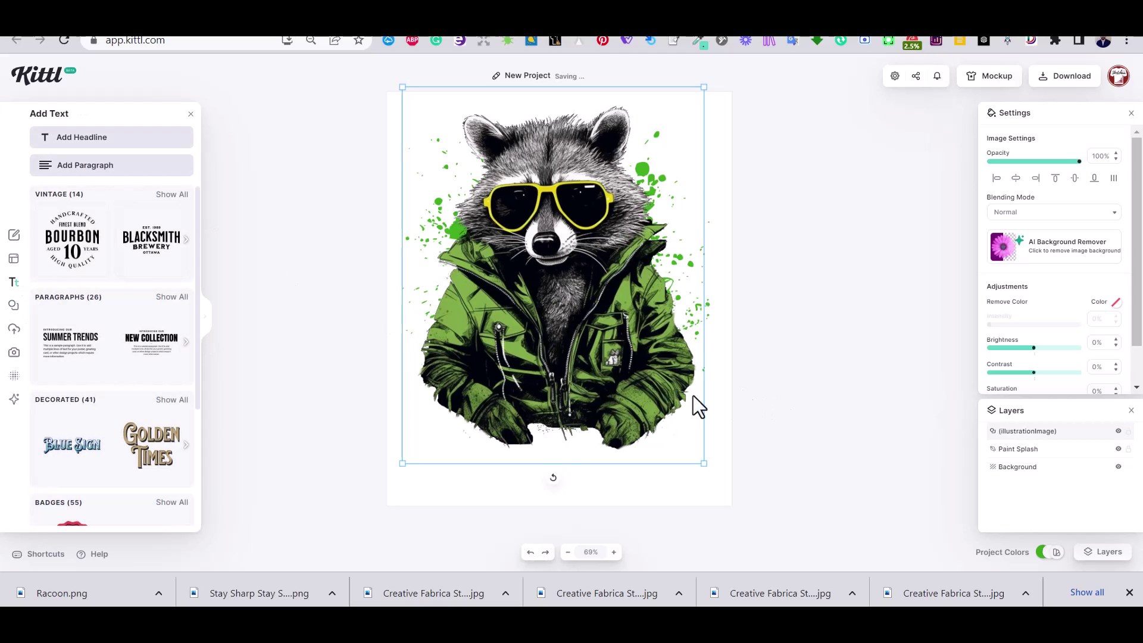
# - Add a headline below the raccoon, typing 'KEEP' and 'CALM AND' on two lines
pyautogui.press('t')
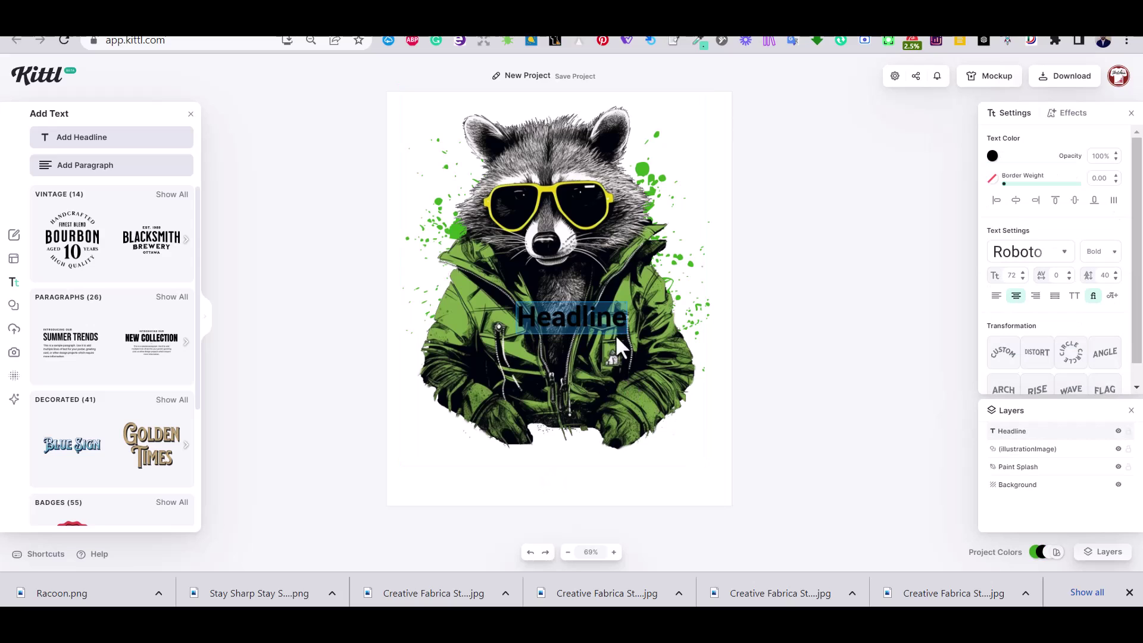
pyautogui.moveTo(588, 329); pyautogui.dragTo(564, 483)
pyautogui.write('KEEP')
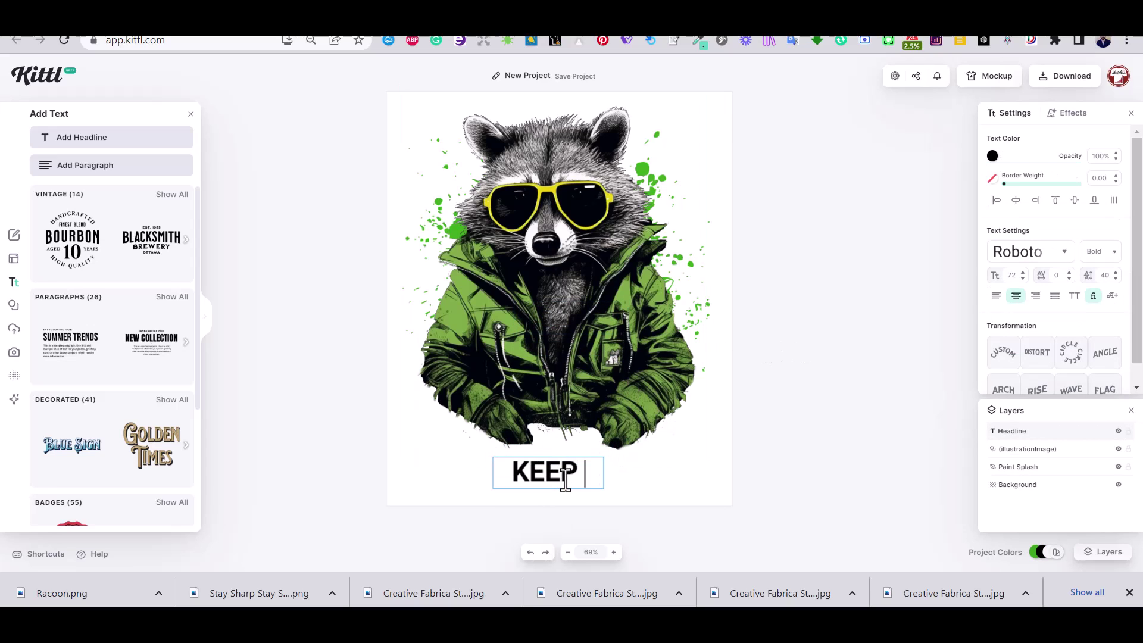
pyautogui.press('Return')
pyautogui.write('CALM AND')
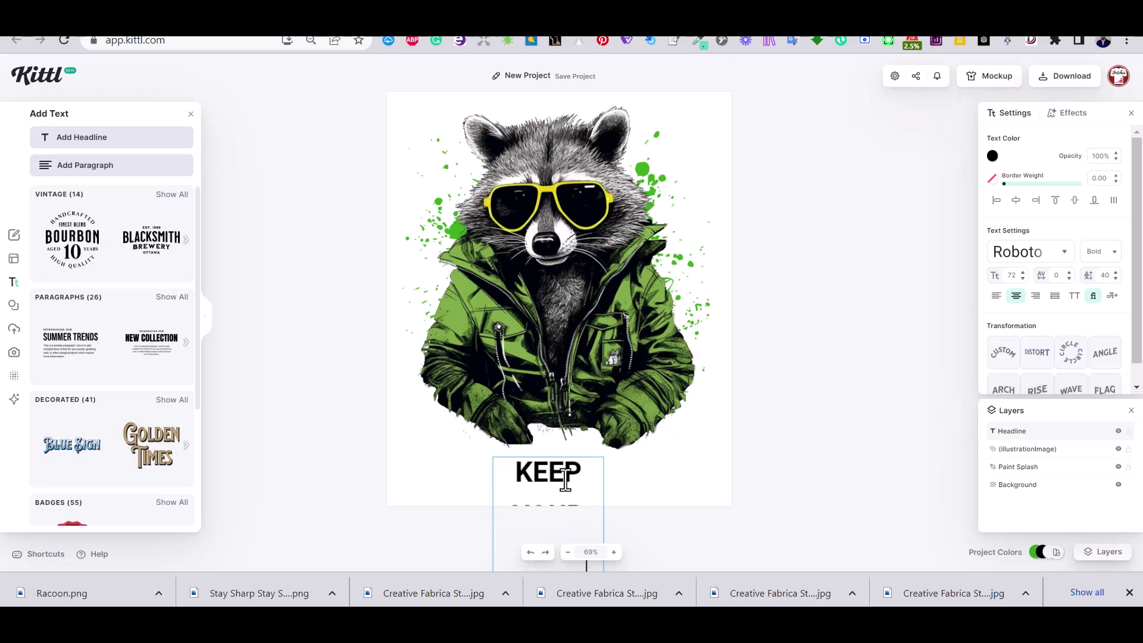
pyautogui.press('Escape')
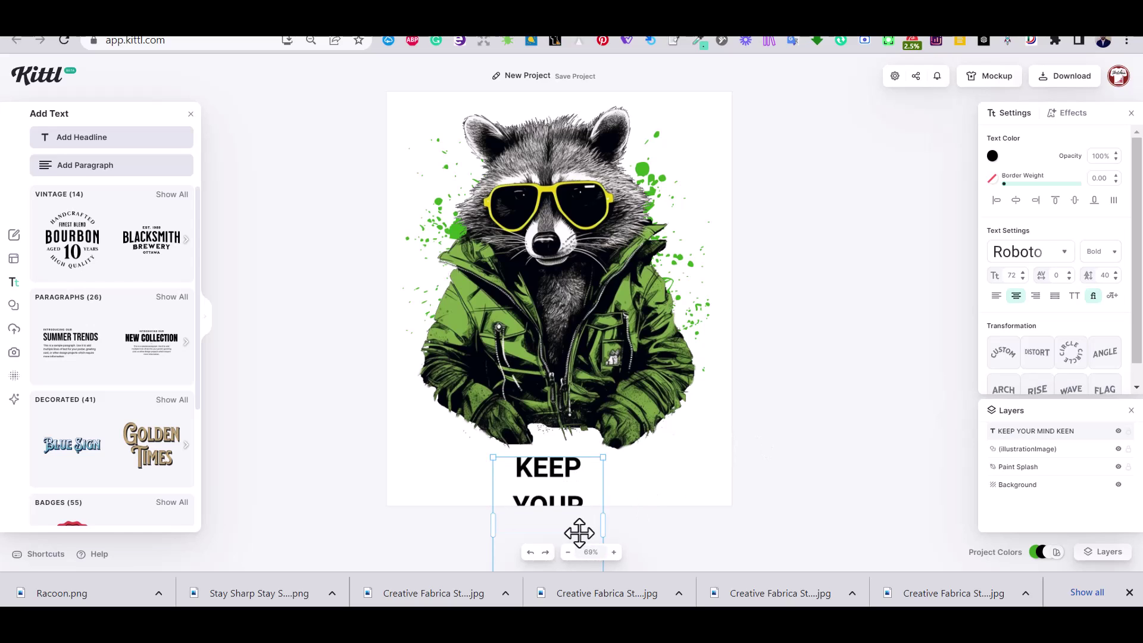
# - Widen the headline to one line, resize it, and delete the word KEEN
pyautogui.moveTo(604, 523); pyautogui.dragTo(812, 510)
pyautogui.moveTo(685, 479); pyautogui.dragTo(604, 462)
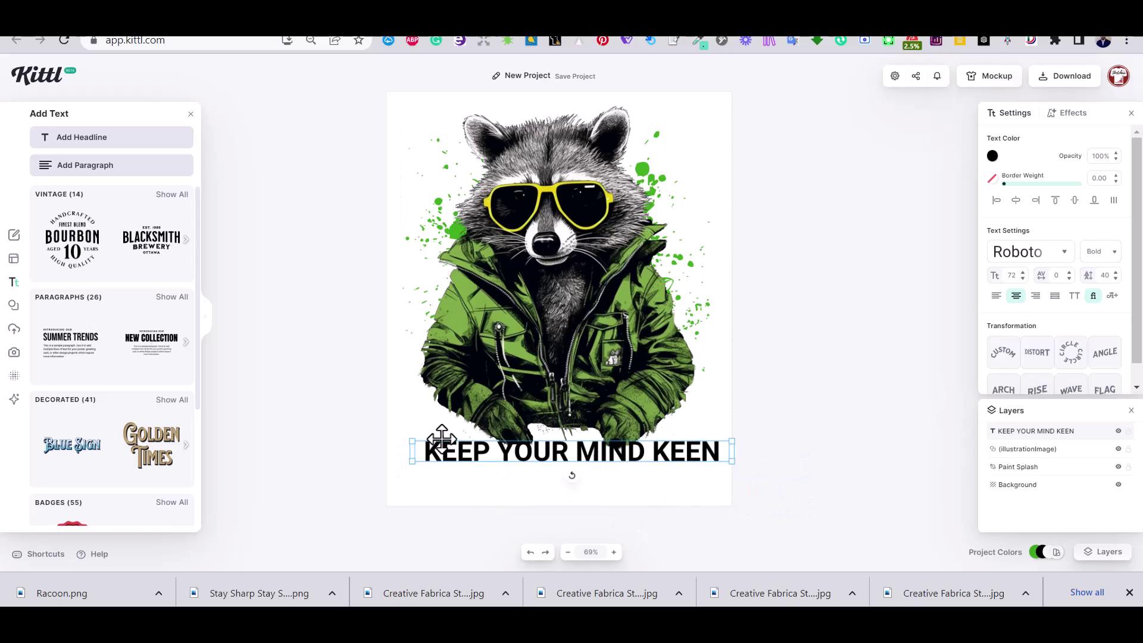
pyautogui.moveTo(411, 443); pyautogui.dragTo(435, 445)
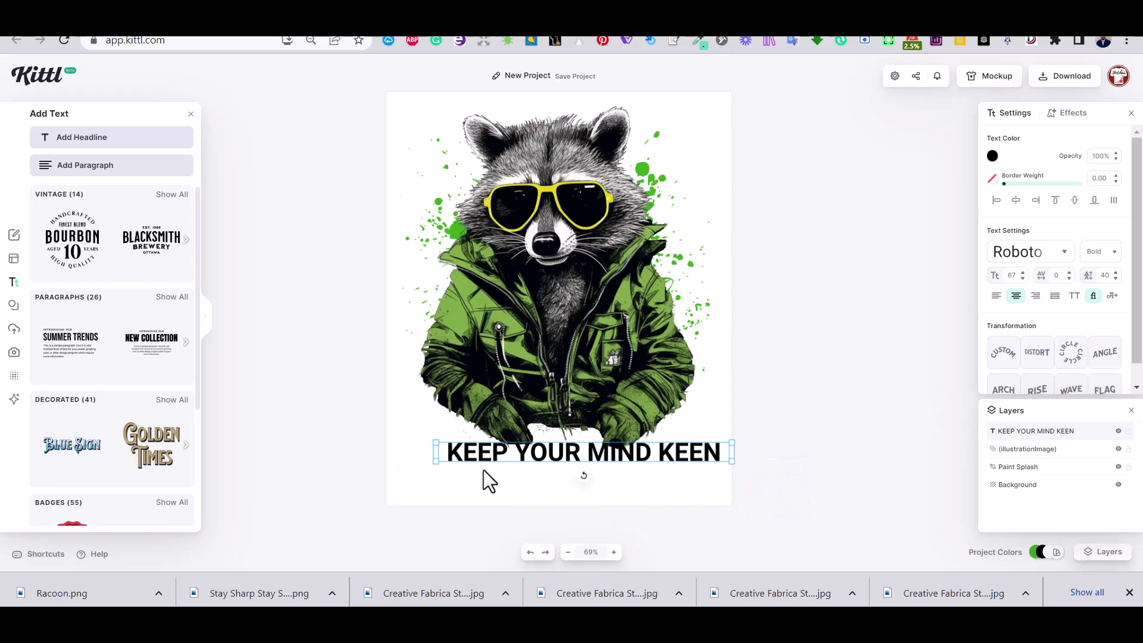
pyautogui.doubleClick(656, 459)
pyautogui.doubleClick(657, 459)
pyautogui.press('BackSpace')
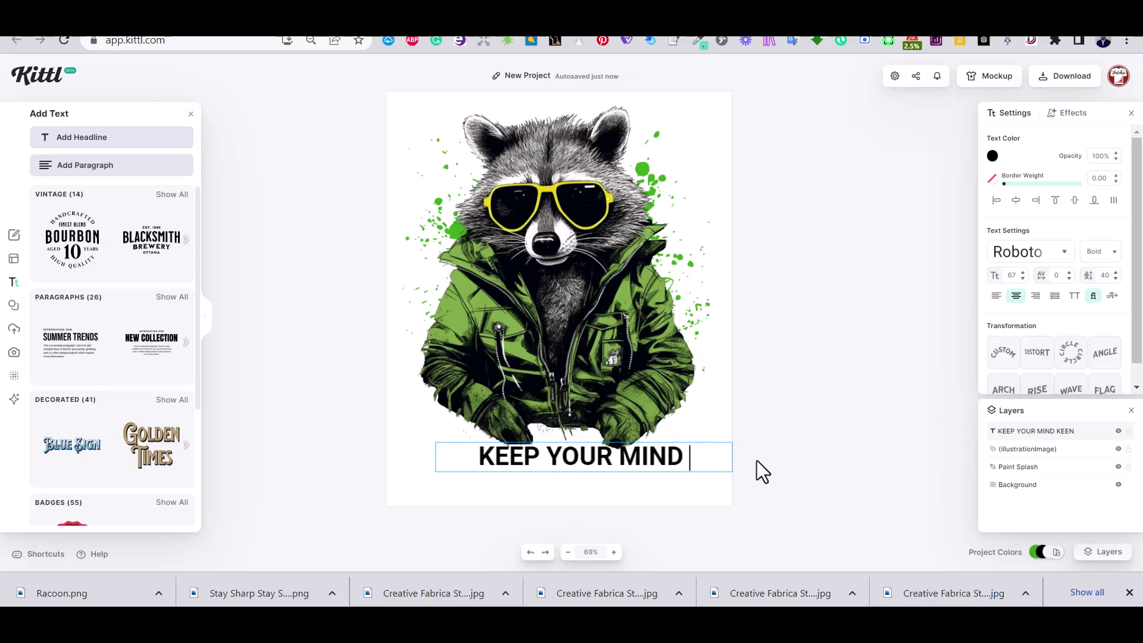
pyautogui.press('Escape')
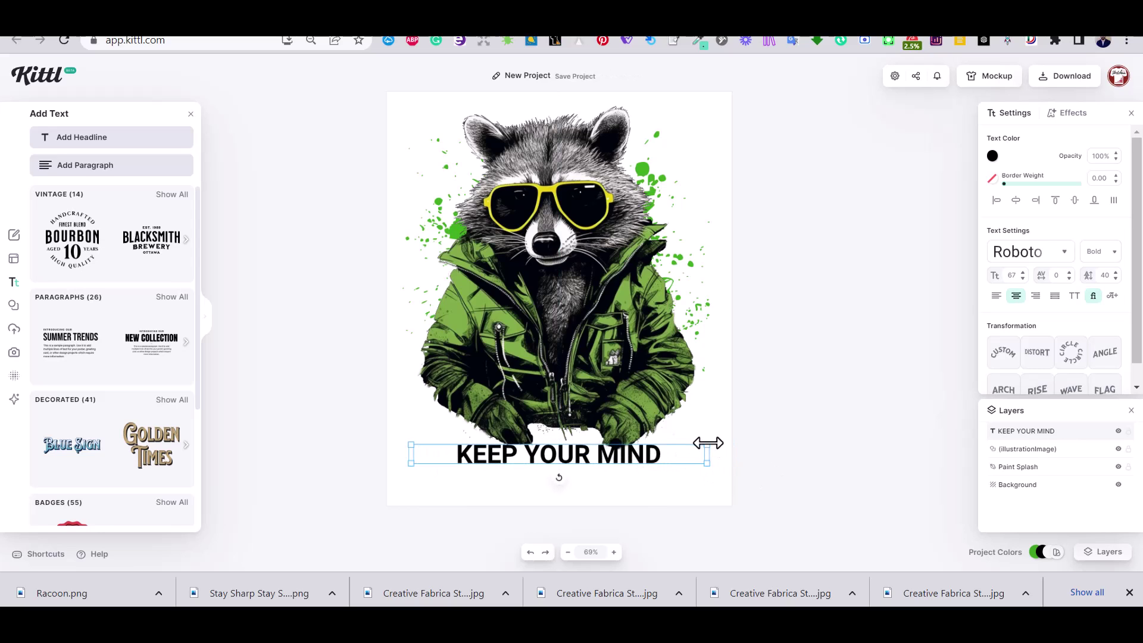
# - Set the headline in Skyrise Display, enlarge its font size, and reposition it
pyautogui.click(1045, 262)
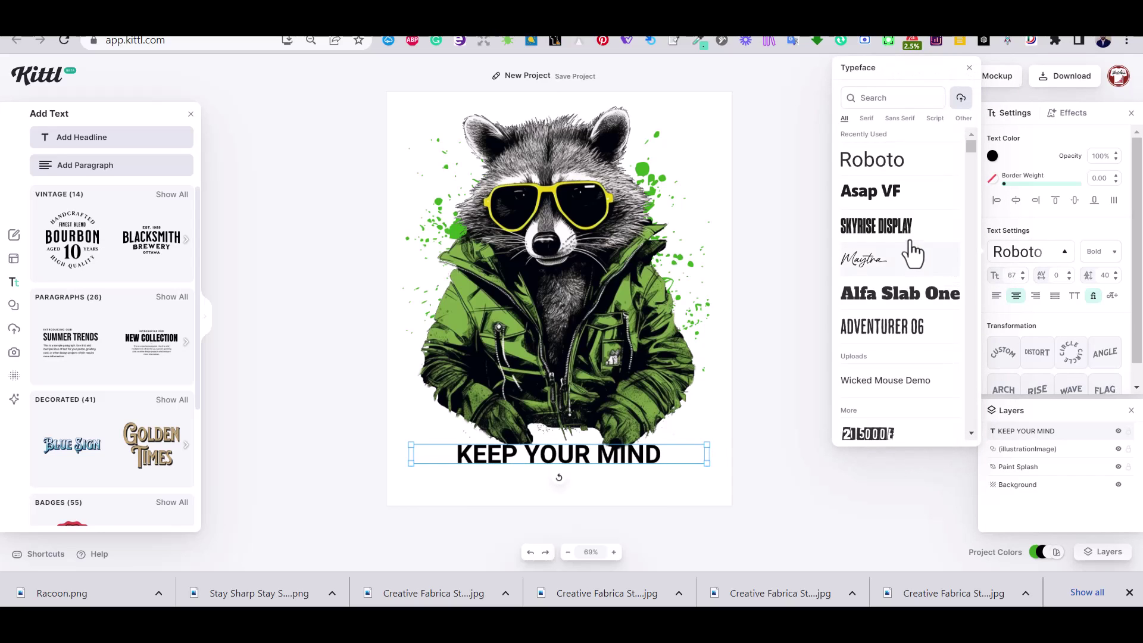
pyautogui.click(902, 232)
pyautogui.moveTo(706, 445); pyautogui.dragTo(667, 447)
pyautogui.click(1023, 272)
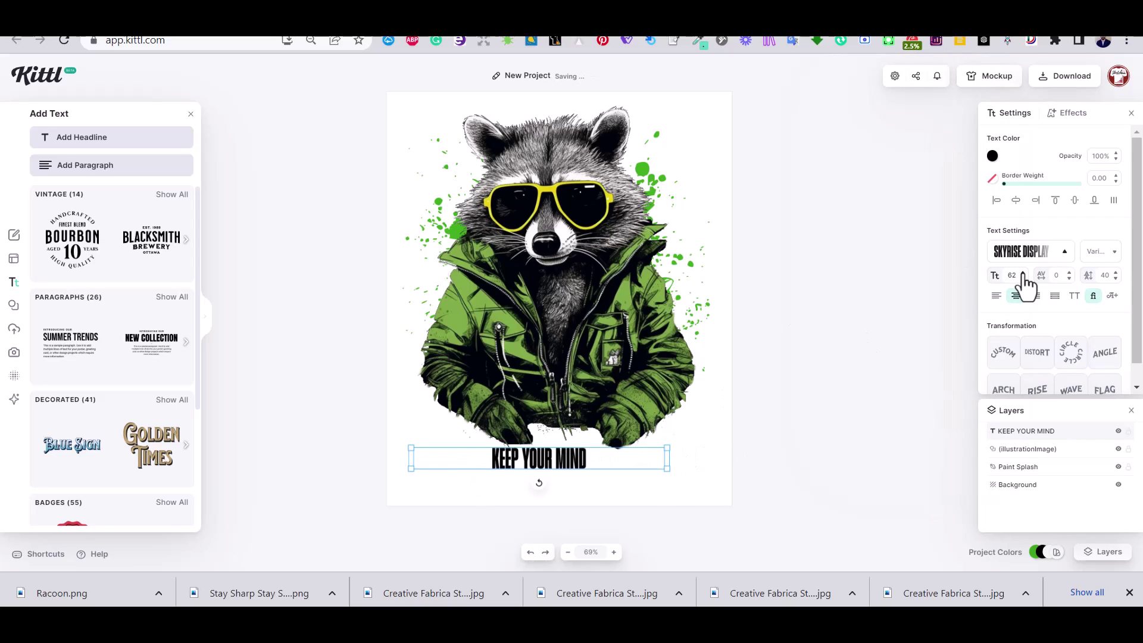
pyautogui.moveTo(631, 481); pyautogui.dragTo(603, 458)
pyautogui.click(804, 435)
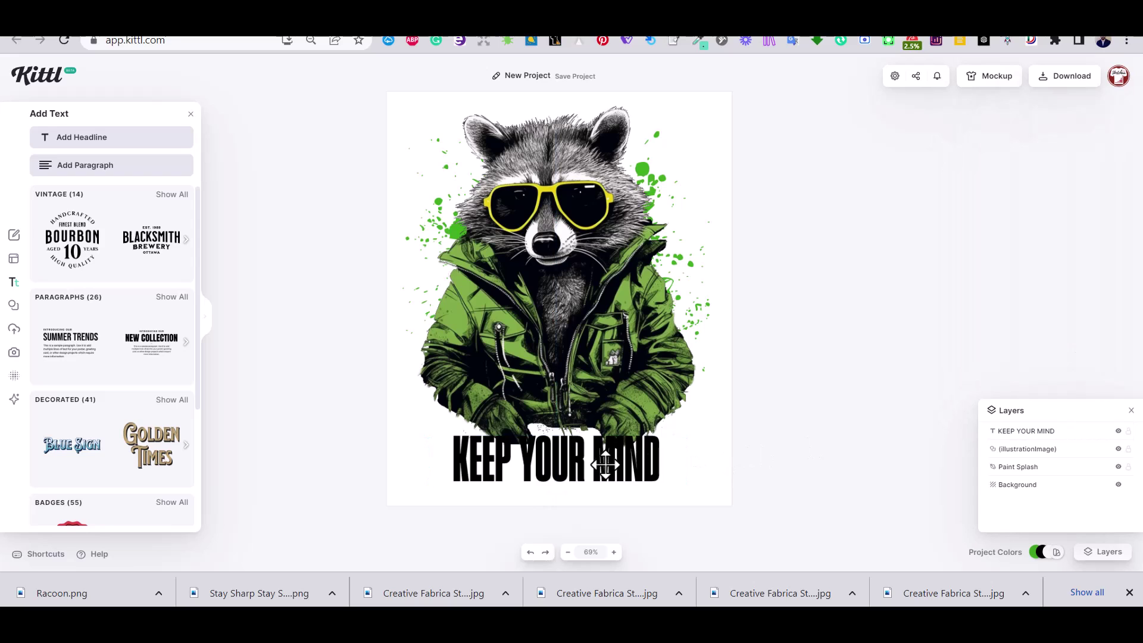
pyautogui.moveTo(602, 464); pyautogui.dragTo(605, 454)
pyautogui.click(772, 434)
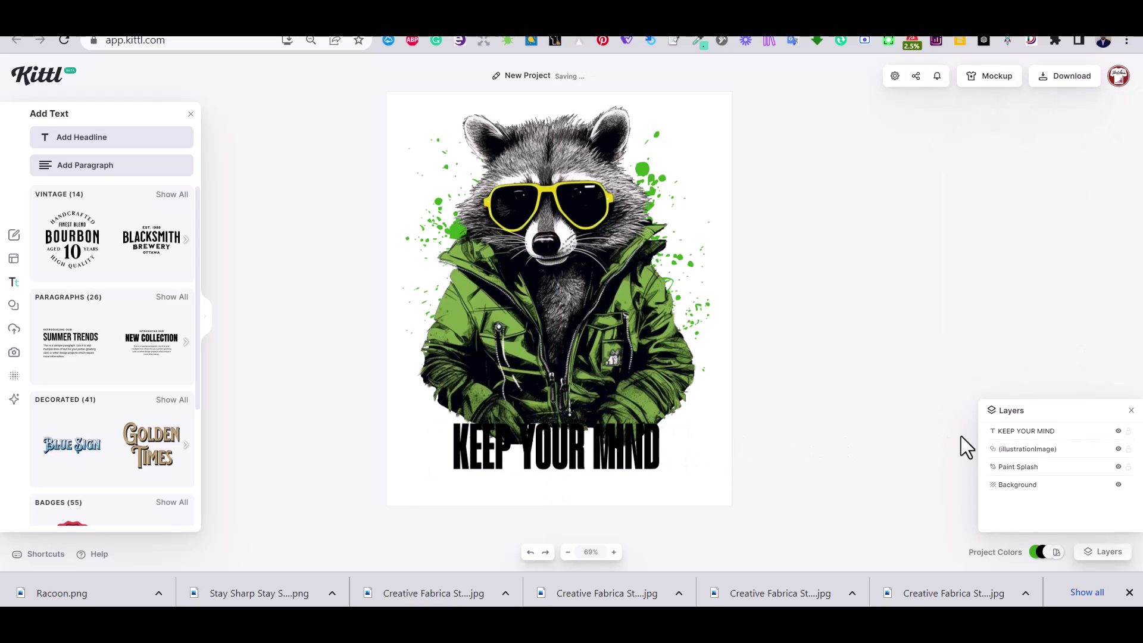
pyautogui.click(631, 439)
# - Colour the KEEP YOUR MIND headline bright green
pyautogui.click(992, 155)
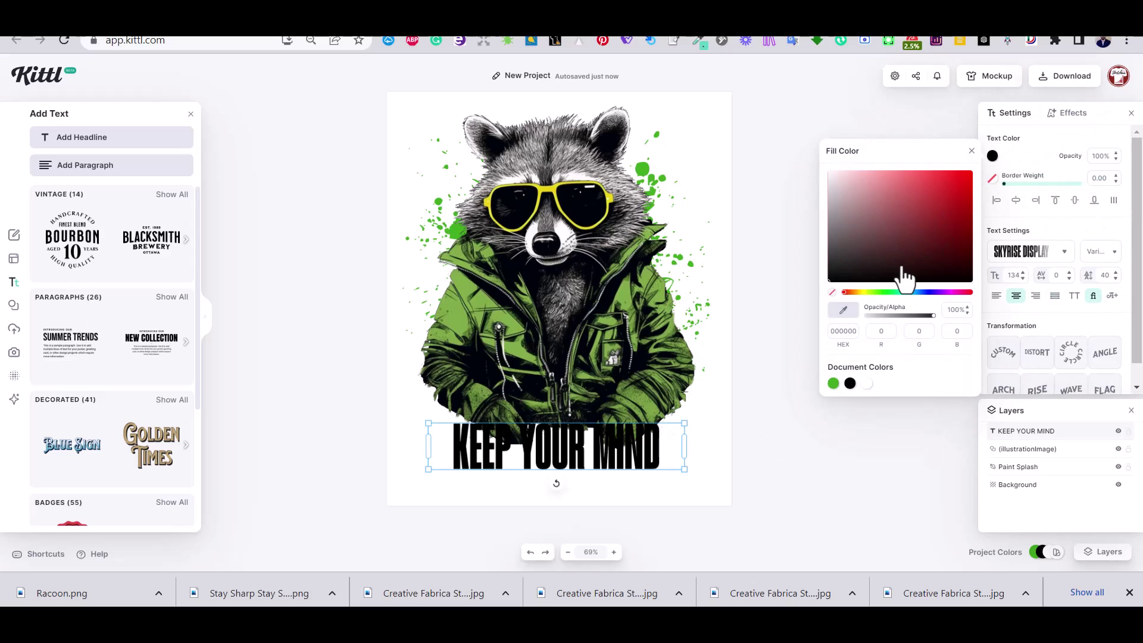
pyautogui.moveTo(903, 269)
pyautogui.mouseDown()
pyautogui.moveTo(951, 196)
pyautogui.moveTo(900, 241)
pyautogui.moveTo(864, 253)
pyautogui.moveTo(913, 241)
pyautogui.moveTo(970, 182)
pyautogui.moveTo(959, 214)
pyautogui.mouseUp()
pyautogui.click(896, 292)
pyautogui.click(609, 456)
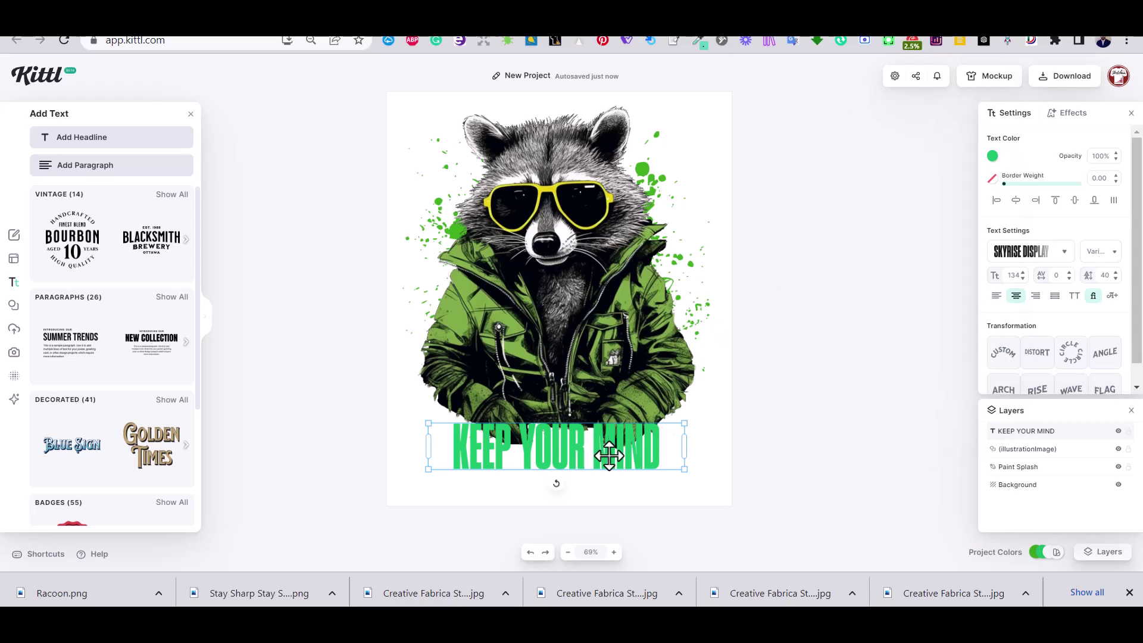
# - Duplicate the headline, retype the copy as 'Keen', and place it above
pyautogui.moveTo(609, 456); pyautogui.dragTo(608, 433)
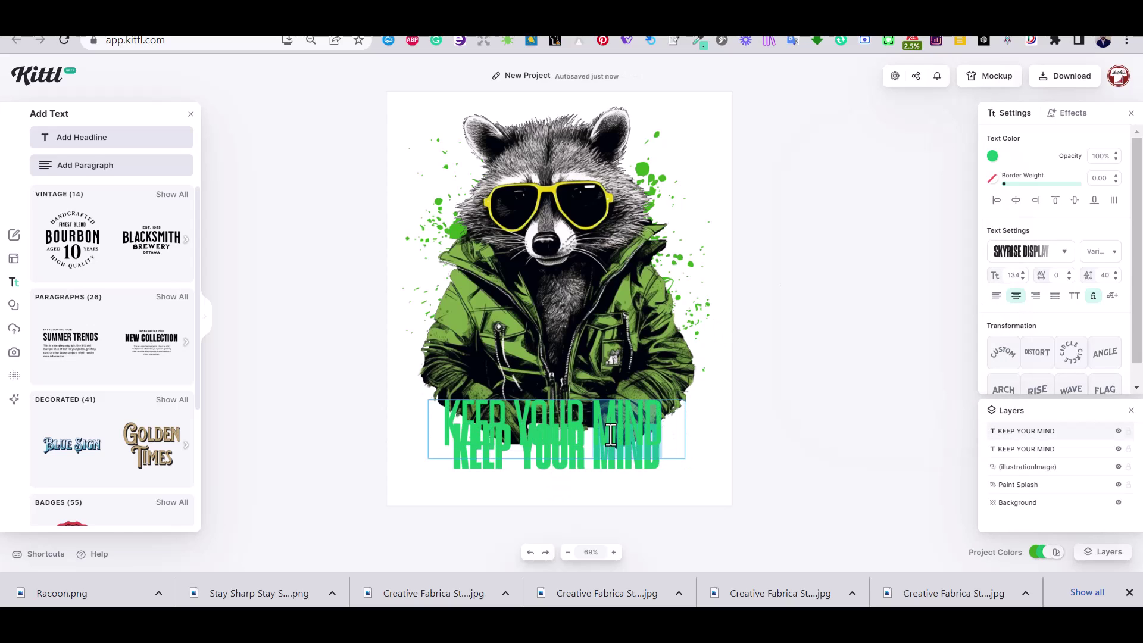
pyautogui.write('KEEN')
pyautogui.hotkey('ctrl', 'a')
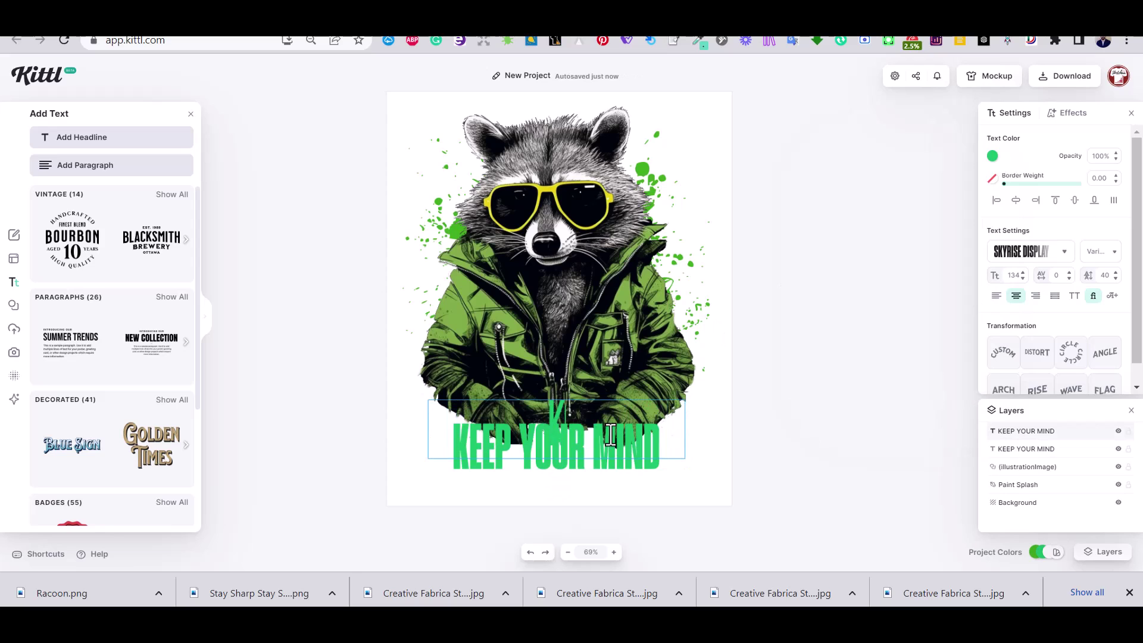
pyautogui.write('Keen')
pyautogui.press('Escape')
pyautogui.moveTo(652, 445); pyautogui.dragTo(690, 395)
# - Set Keen in the Maytra script font, make it near-white, and lay it over the headline
pyautogui.click(1007, 253)
pyautogui.click(927, 273)
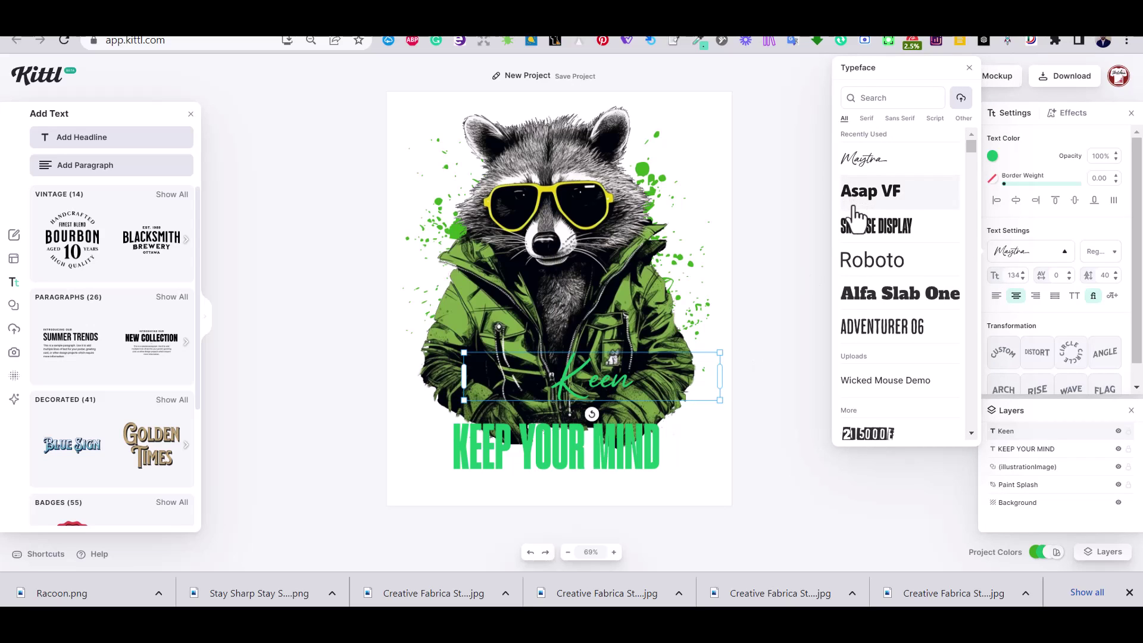
pyautogui.click(992, 156)
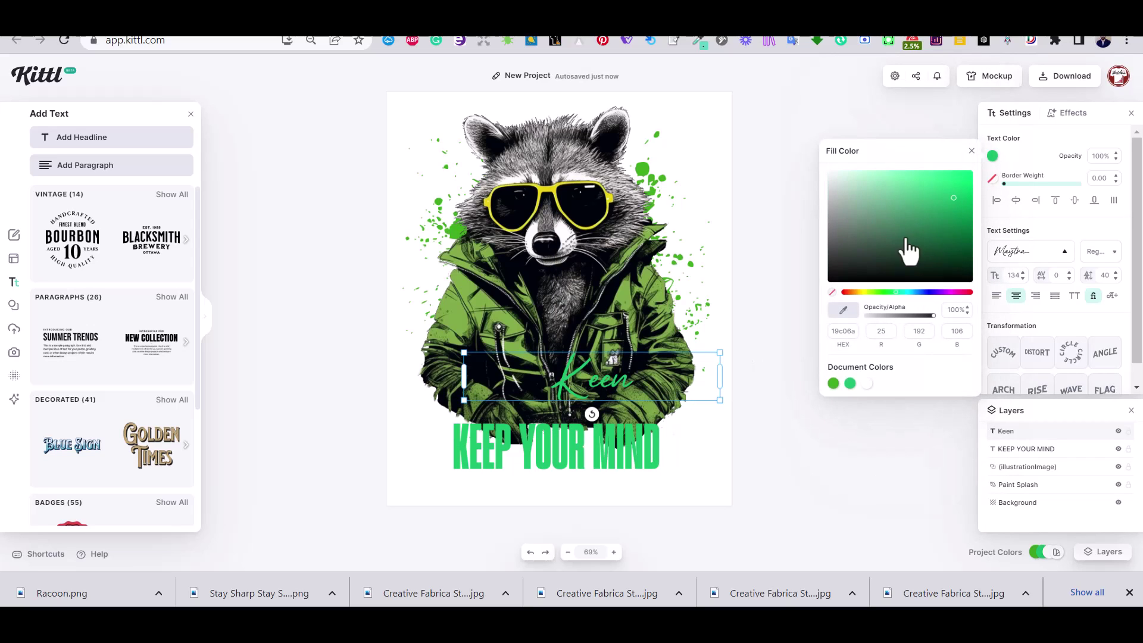
pyautogui.moveTo(875, 256); pyautogui.dragTo(837, 184)
pyautogui.click(758, 369)
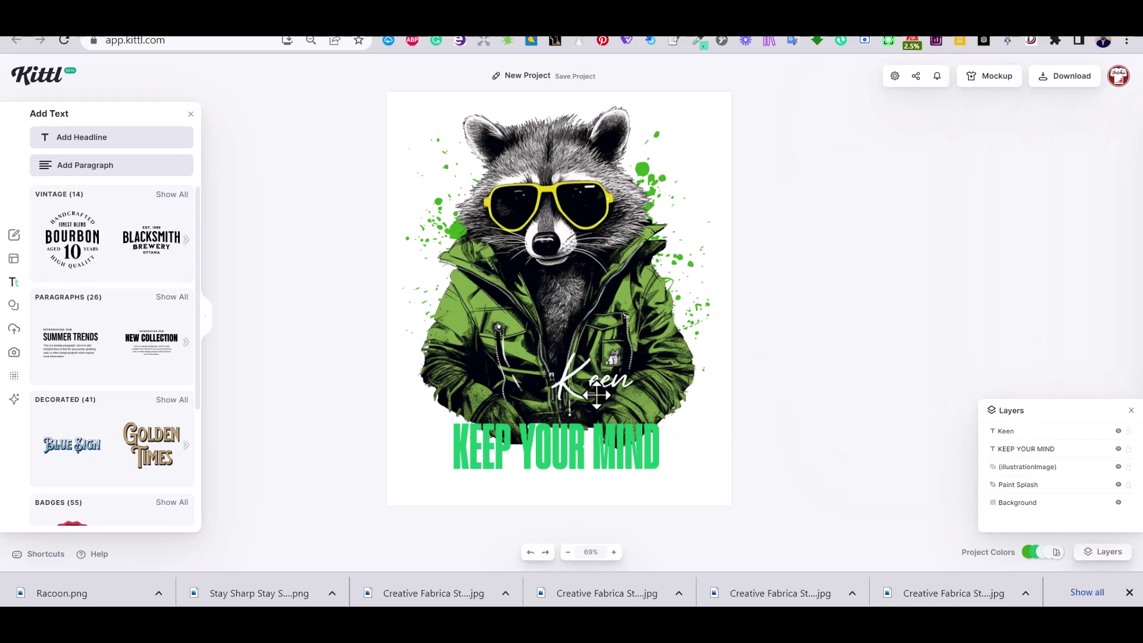
pyautogui.moveTo(597, 380); pyautogui.dragTo(579, 461)
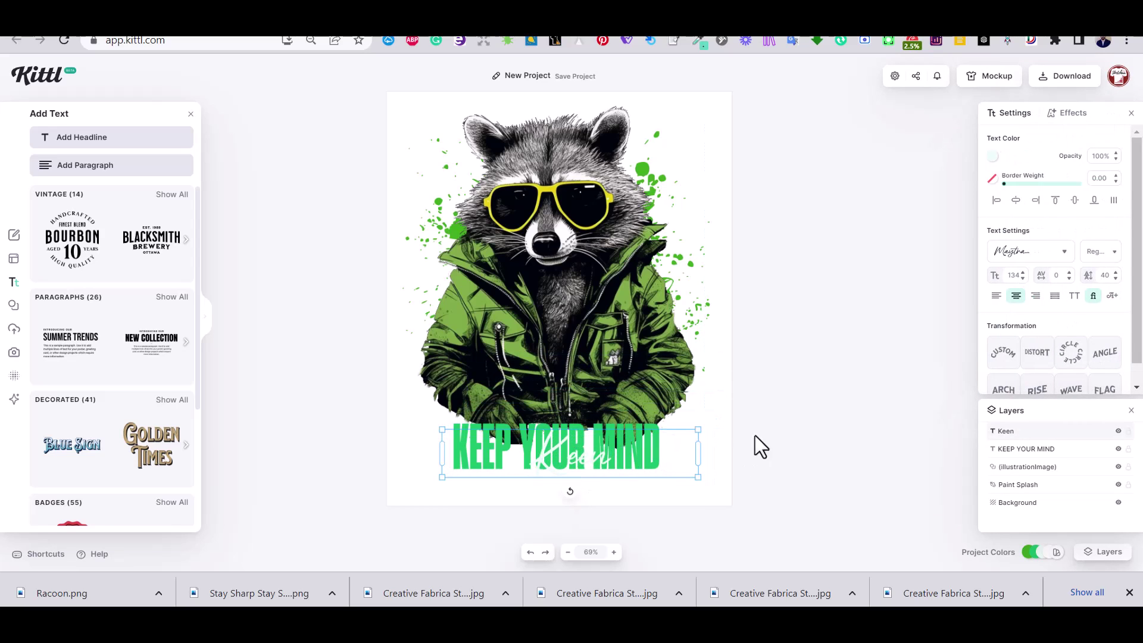
pyautogui.click(800, 423)
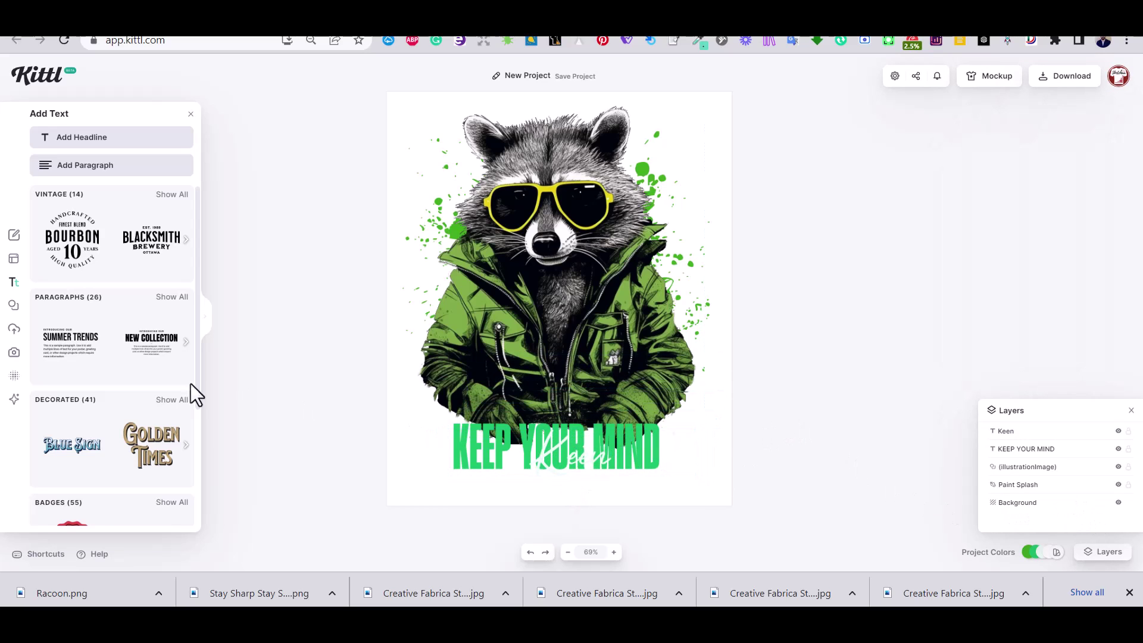
# - Set the design's background colour to black (000000)
pyautogui.click(727, 482)
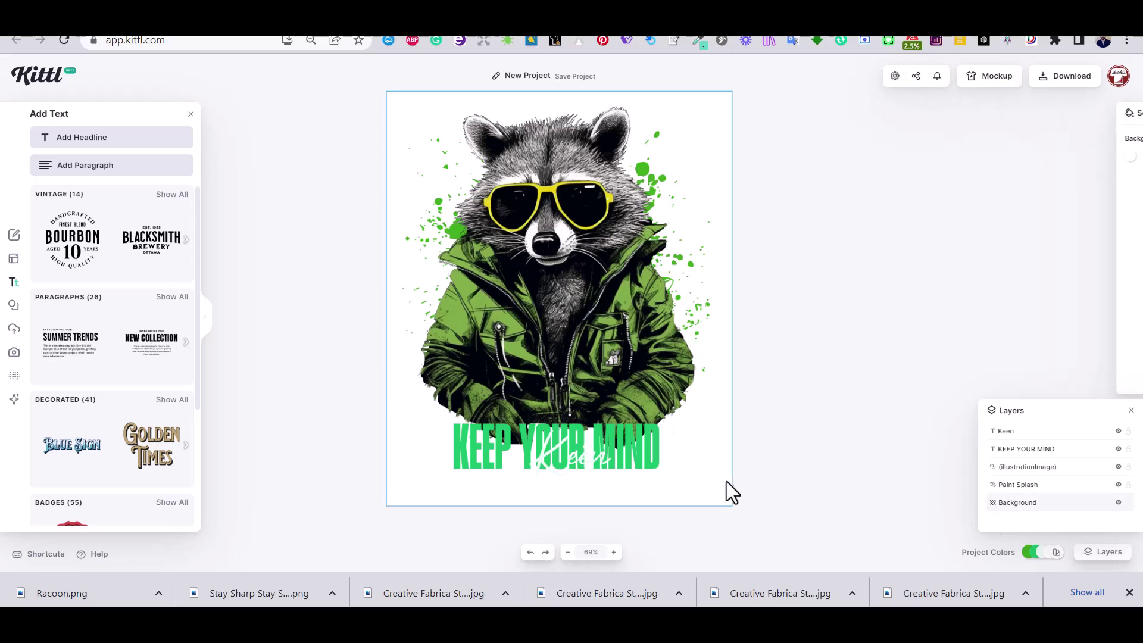
pyautogui.click(991, 155)
pyautogui.click(864, 218)
pyautogui.moveTo(863, 225); pyautogui.dragTo(828, 293)
pyautogui.click(763, 434)
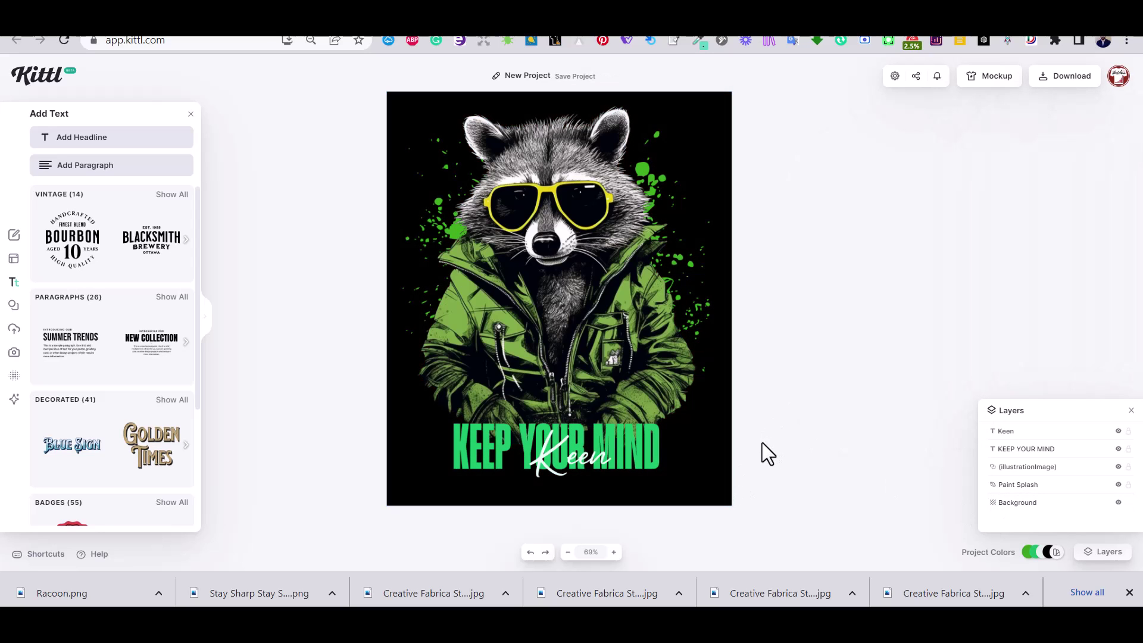
# - Move Keen slightly right and enlarge the KEEP YOUR MIND headline to size 164
pyautogui.moveTo(546, 455); pyautogui.dragTo(595, 459)
pyautogui.click(813, 392)
pyautogui.click(497, 438)
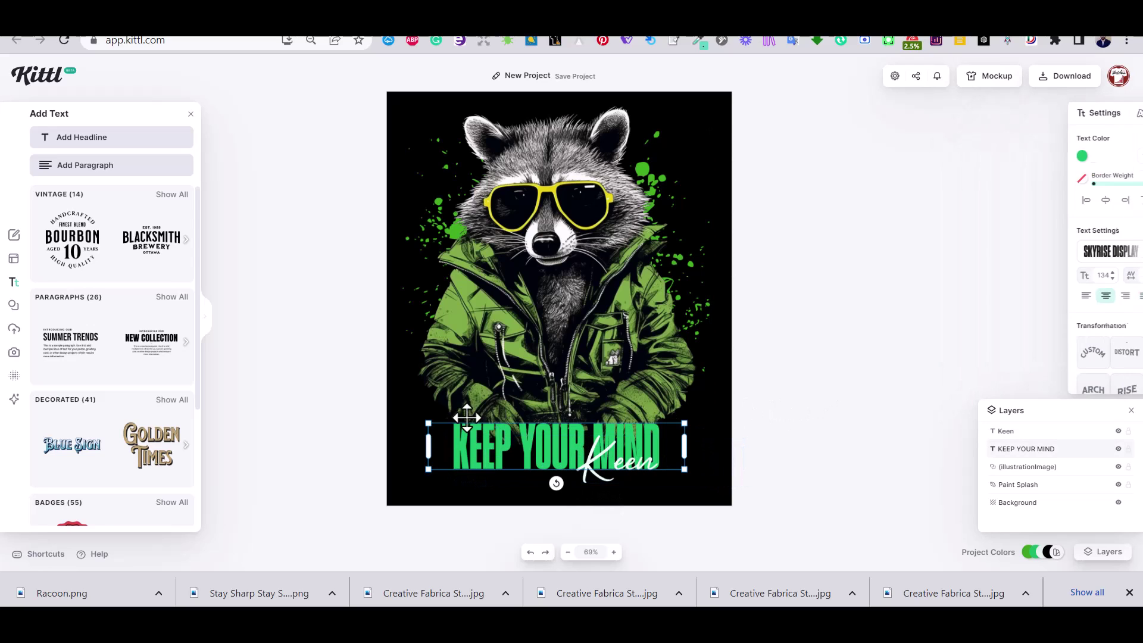
pyautogui.moveTo(429, 421); pyautogui.dragTo(457, 408)
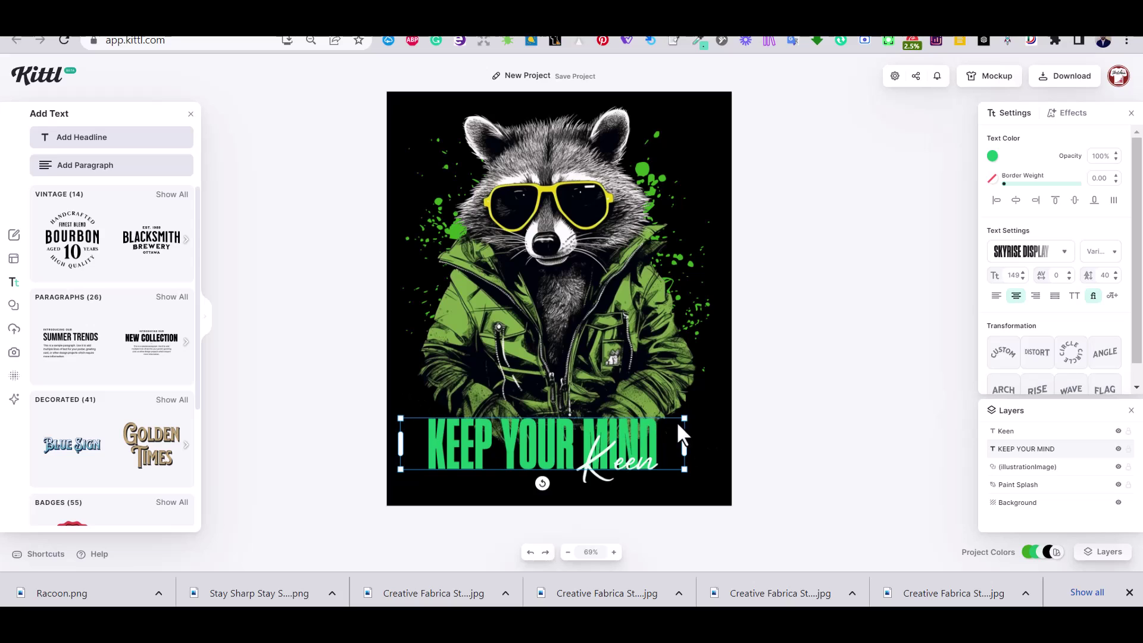
pyautogui.moveTo(684, 418); pyautogui.dragTo(720, 411)
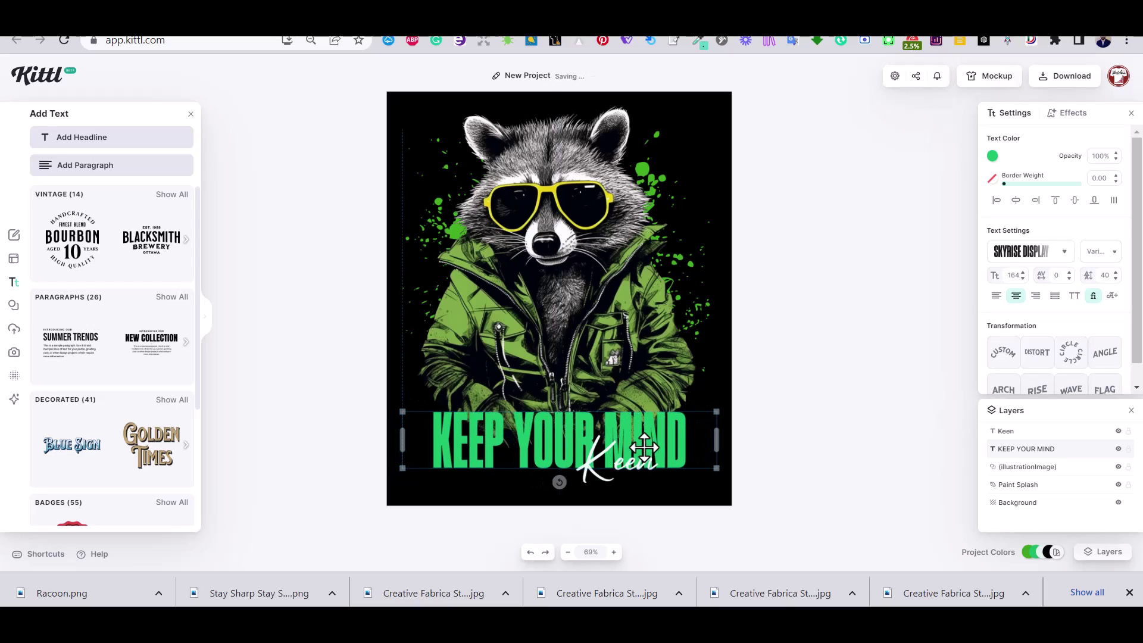
pyautogui.click(828, 449)
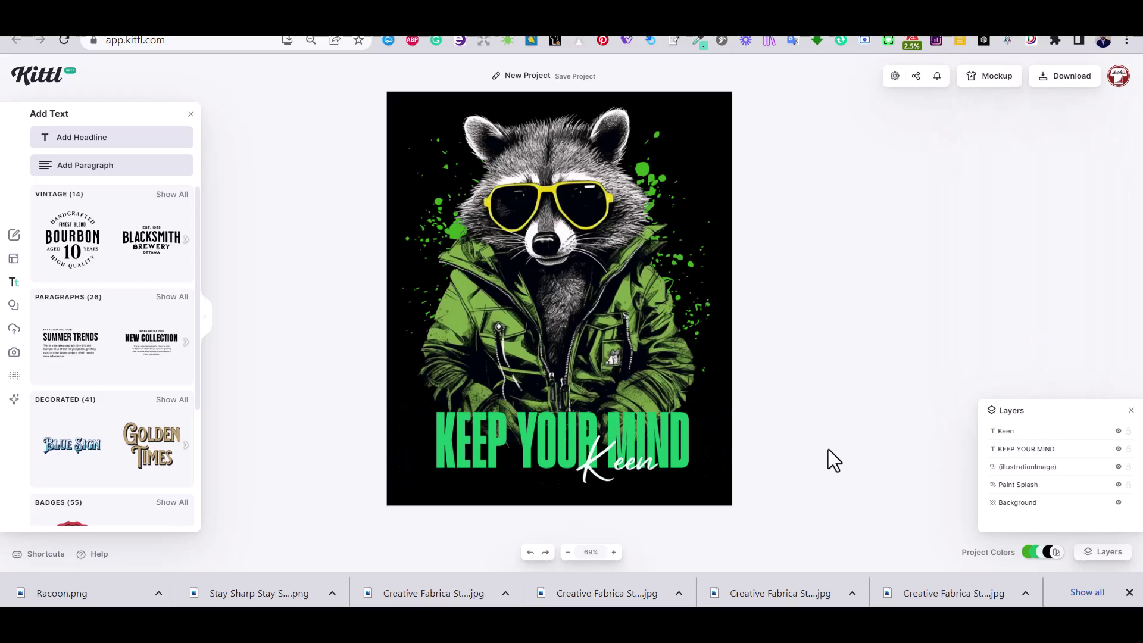
# - Give Keen a Block Shadow effect with outline width 7, offset 0, and black colour
pyautogui.click(614, 464)
pyautogui.click(1068, 114)
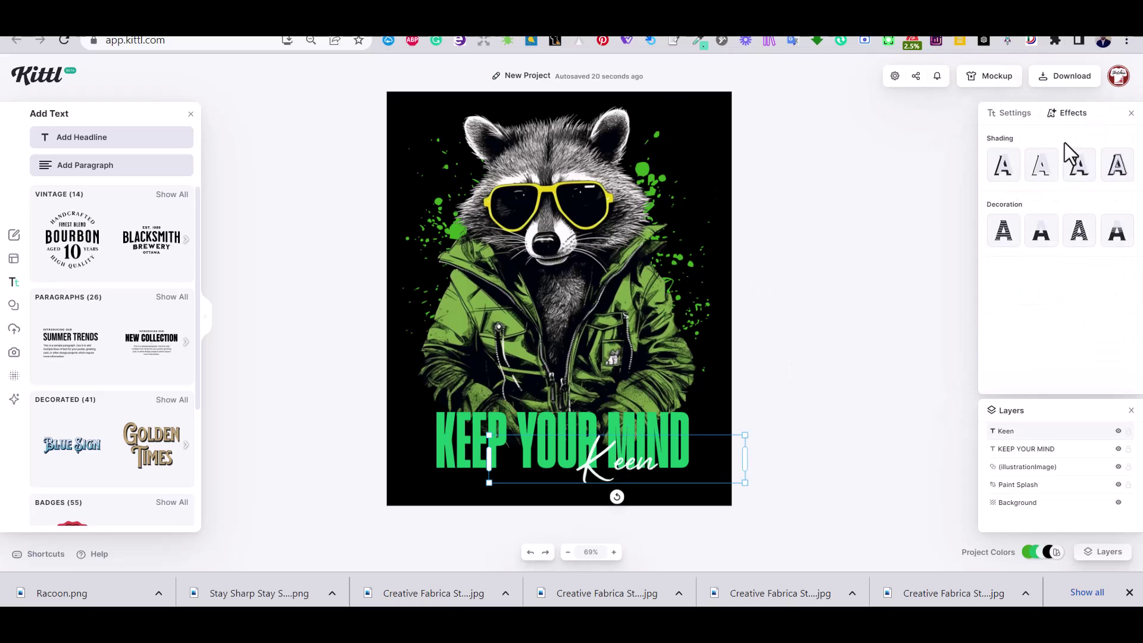
pyautogui.click(1078, 165)
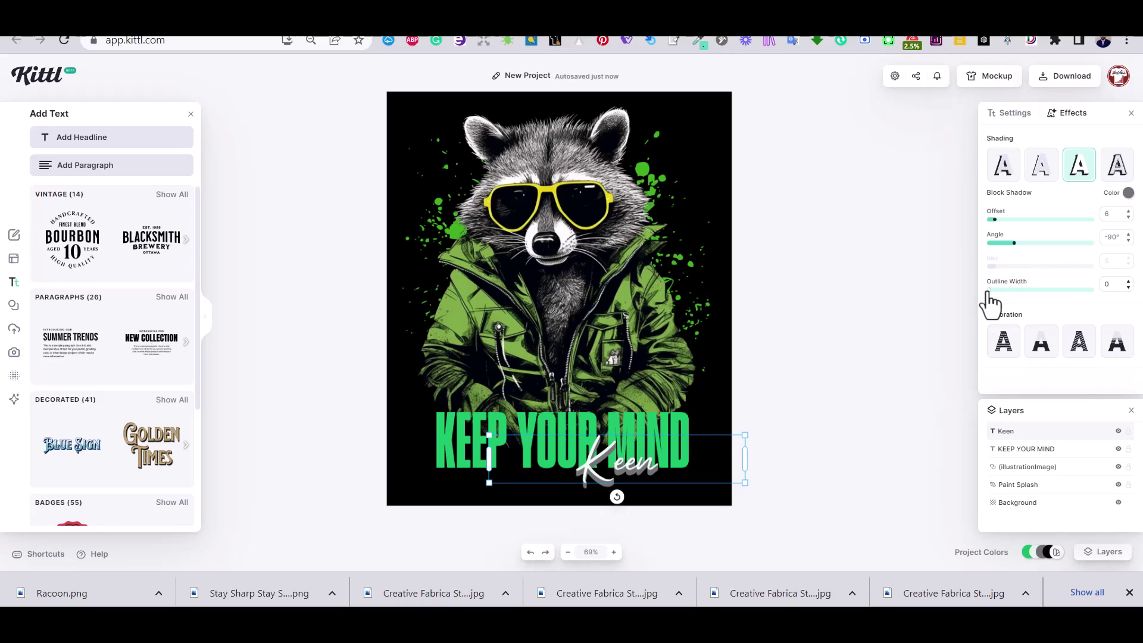
pyautogui.moveTo(989, 291); pyautogui.dragTo(997, 293)
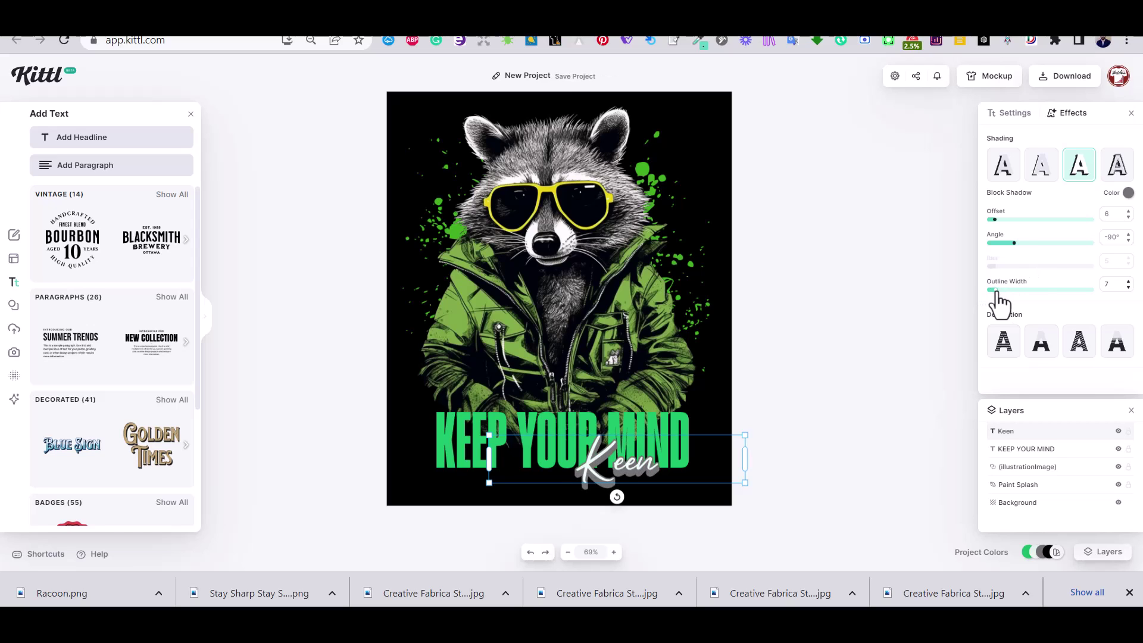
pyautogui.moveTo(996, 223); pyautogui.dragTo(988, 225)
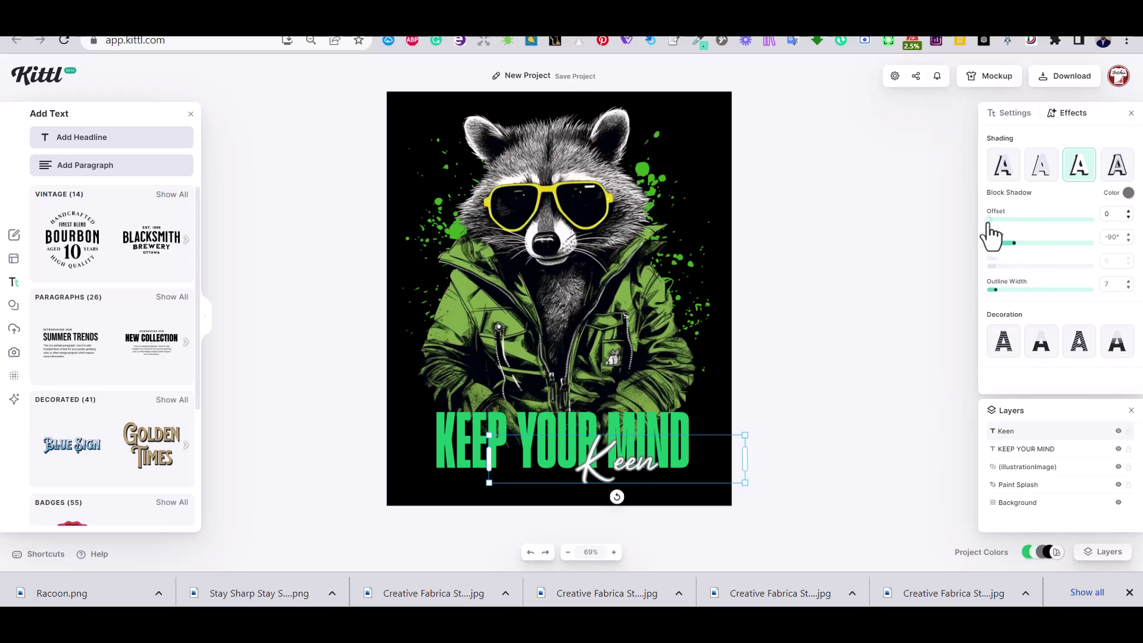
pyautogui.click(1127, 194)
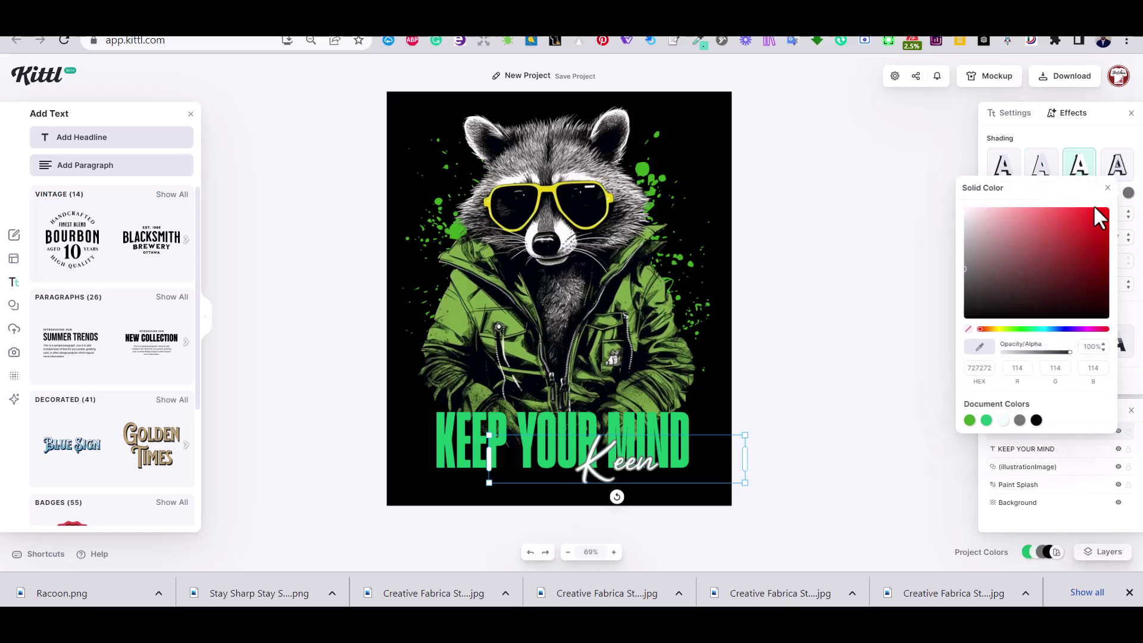
pyautogui.click(1036, 420)
pyautogui.click(844, 319)
pyautogui.click(844, 319)
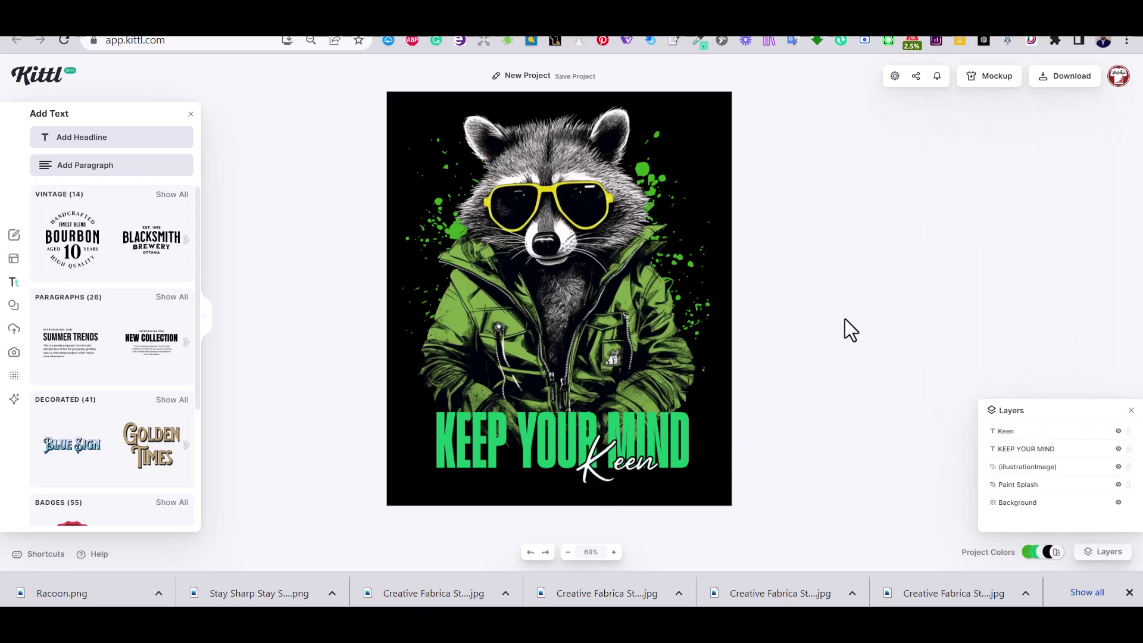
pyautogui.click(625, 473)
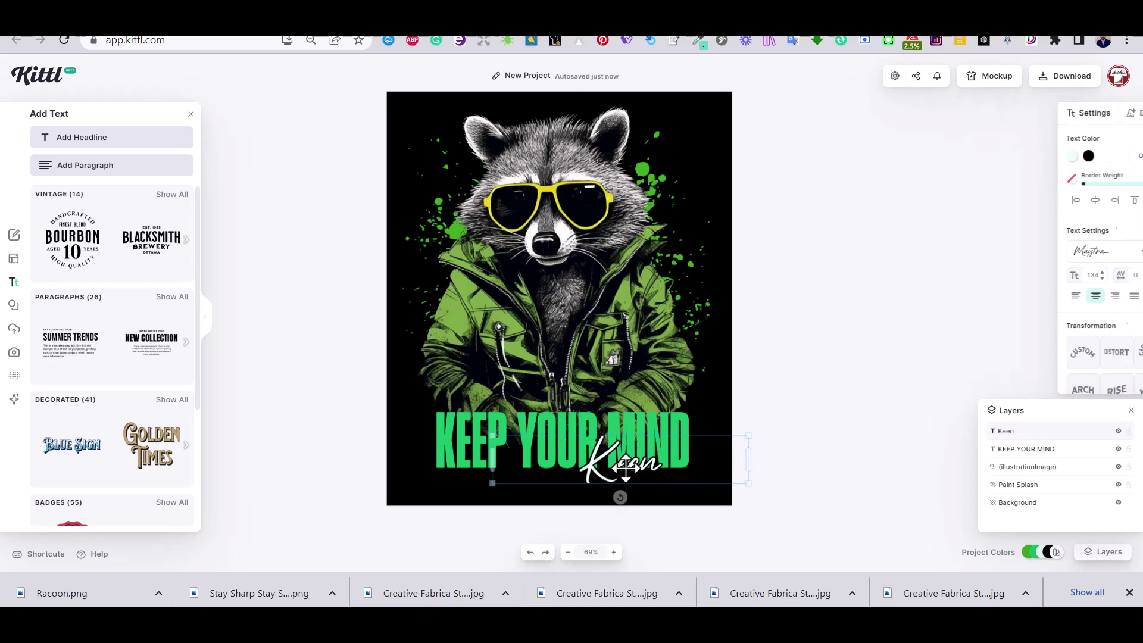
pyautogui.click(812, 430)
pyautogui.click(671, 436)
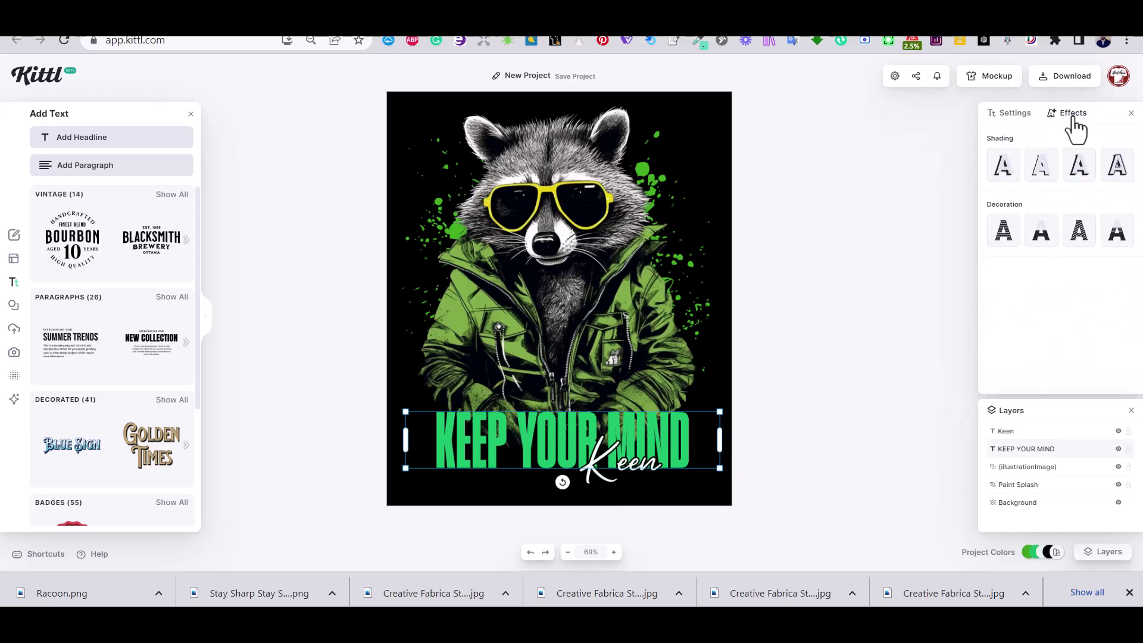
# - Apply a Block Shadow to the headline with offset 0, black colour, and outline width 8
pyautogui.click(1078, 170)
pyautogui.moveTo(1012, 221); pyautogui.dragTo(986, 220)
pyautogui.click(1126, 193)
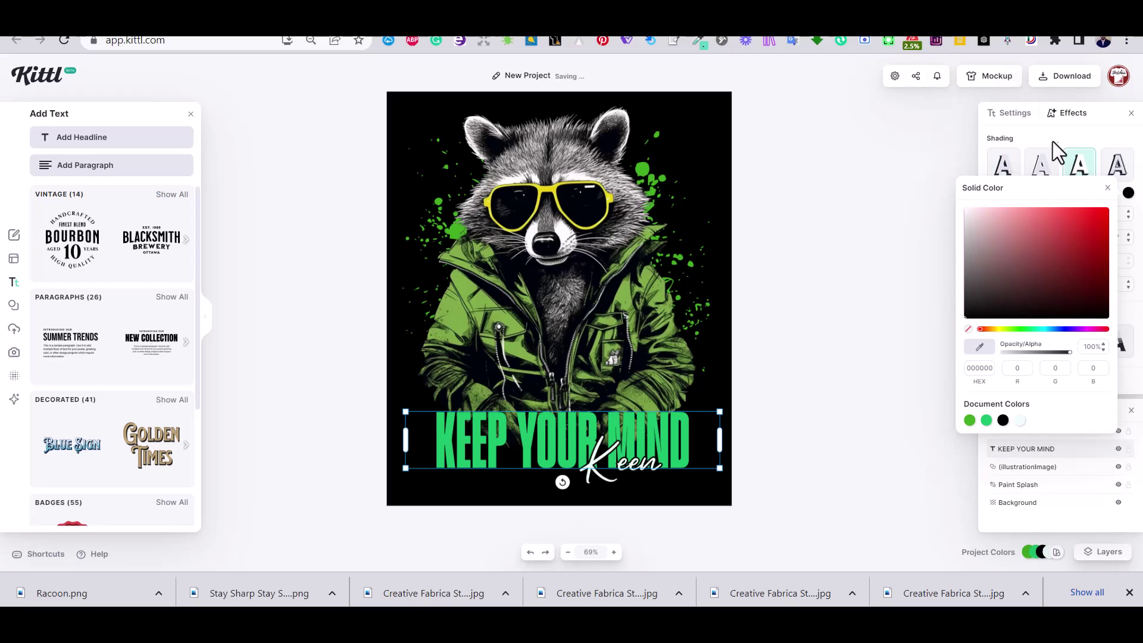
pyautogui.click(1107, 188)
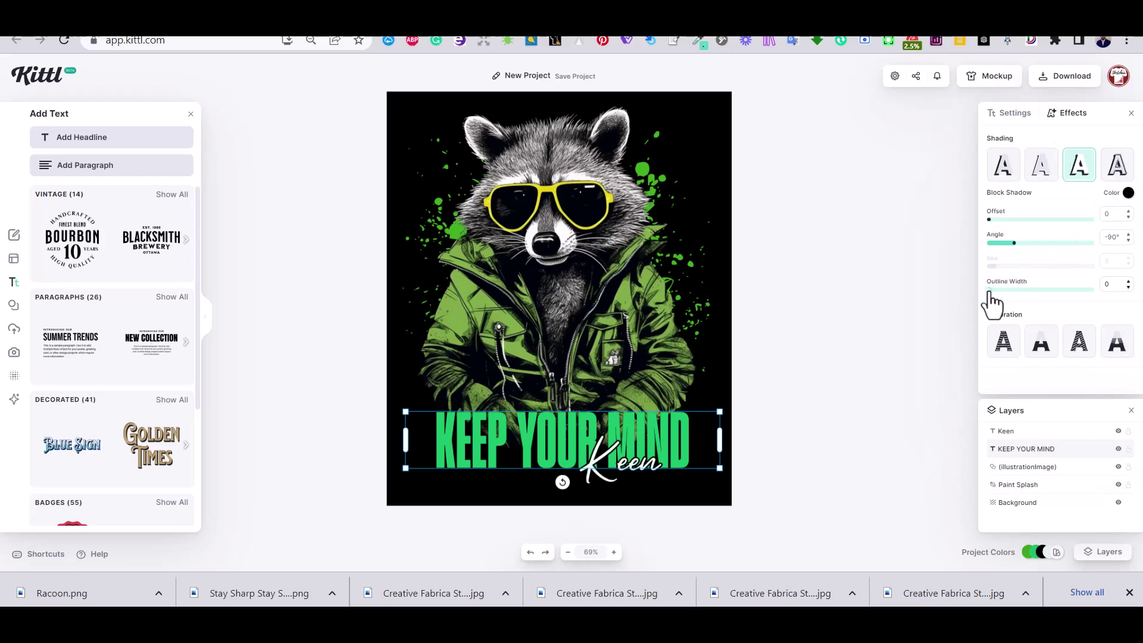
pyautogui.moveTo(989, 290); pyautogui.dragTo(995, 292)
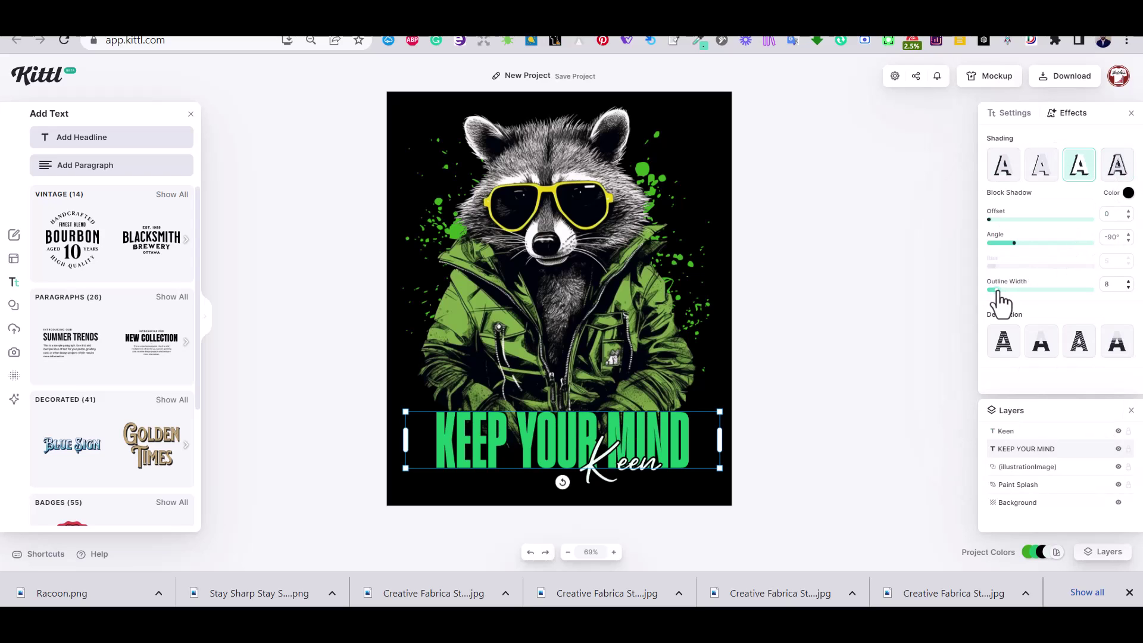
pyautogui.click(849, 303)
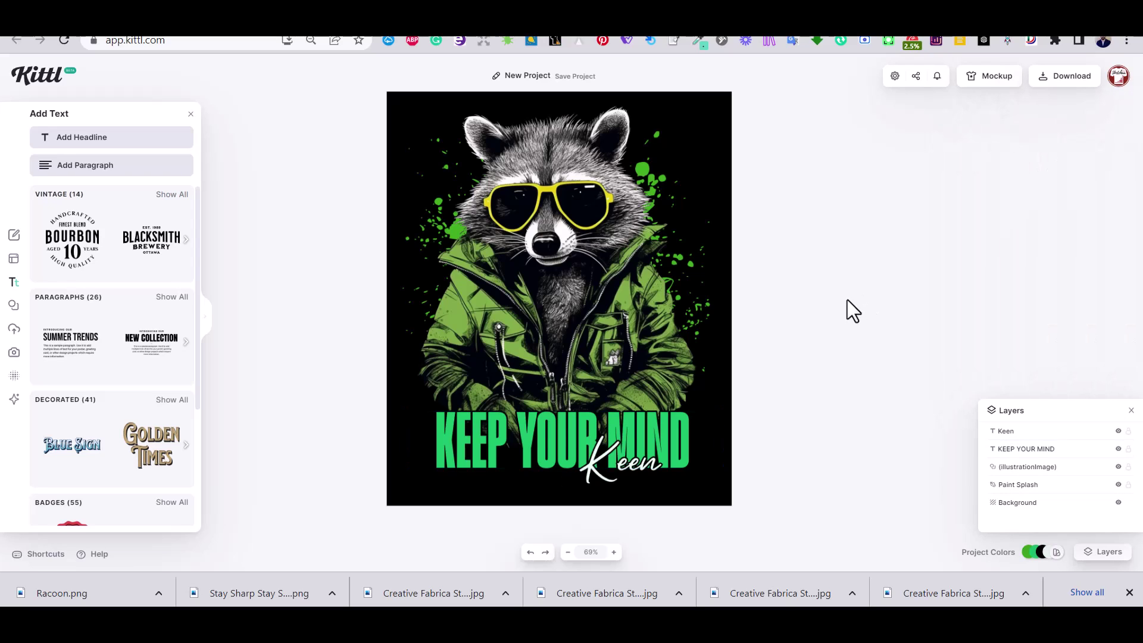
pyautogui.click(650, 416)
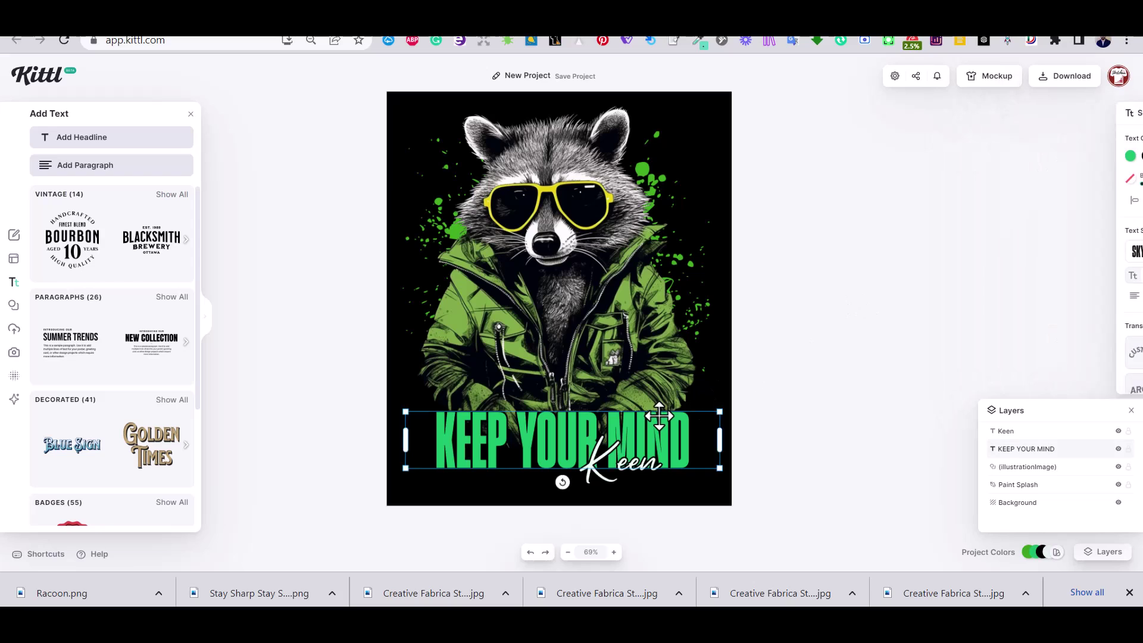
pyautogui.click(862, 342)
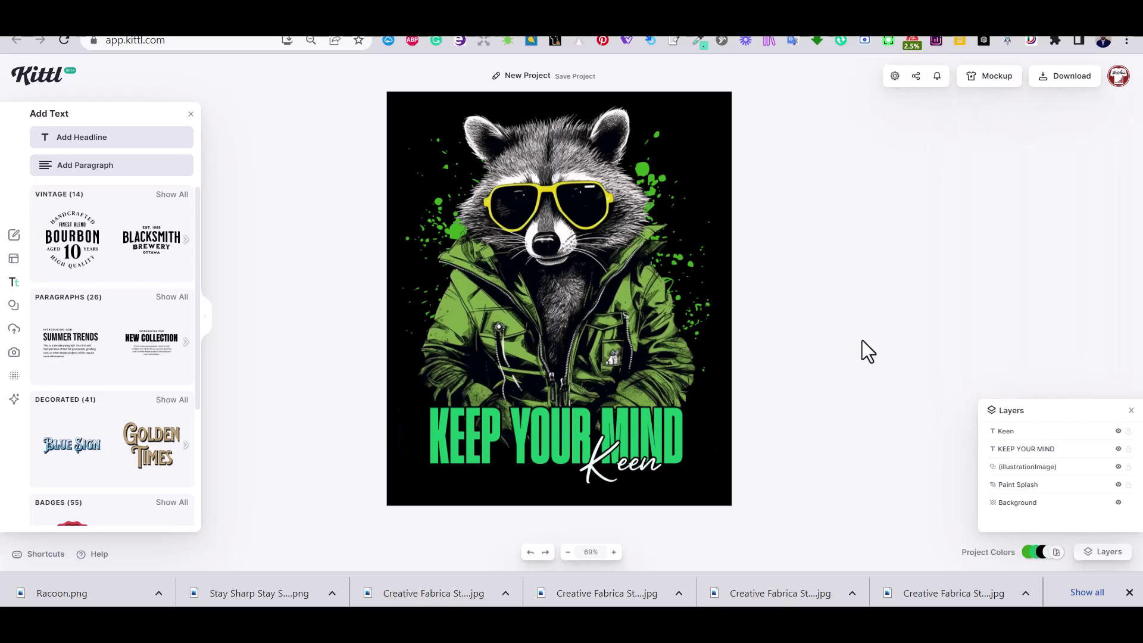
# - Add a new headline text box below KEEP YOUR MIND and colour it near-white
pyautogui.click(127, 143)
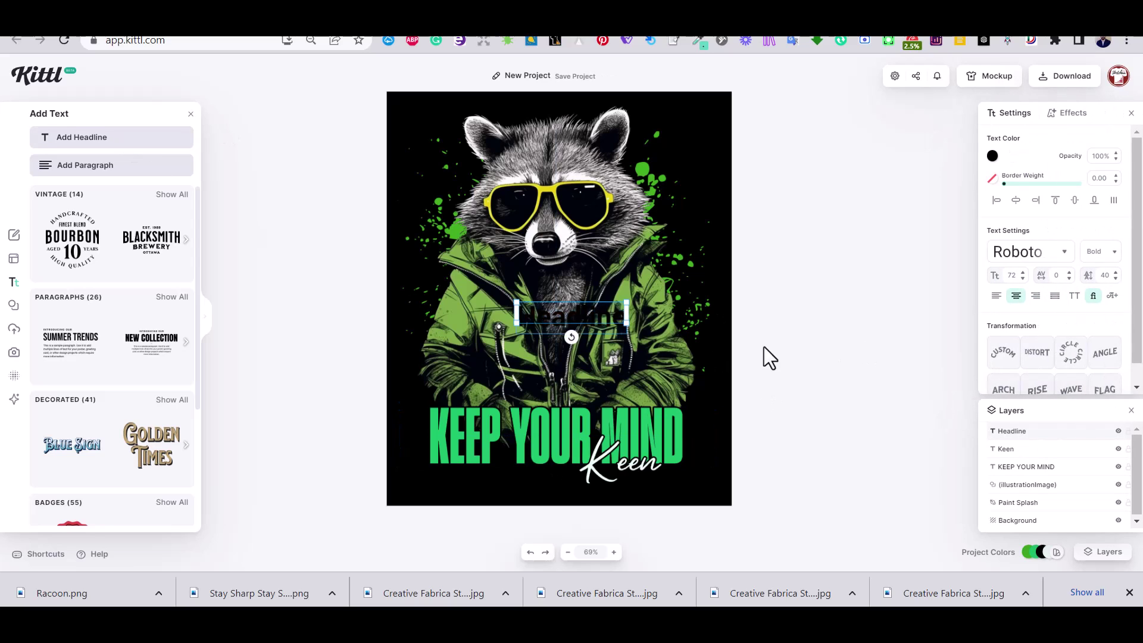
pyautogui.moveTo(600, 321); pyautogui.dragTo(538, 494)
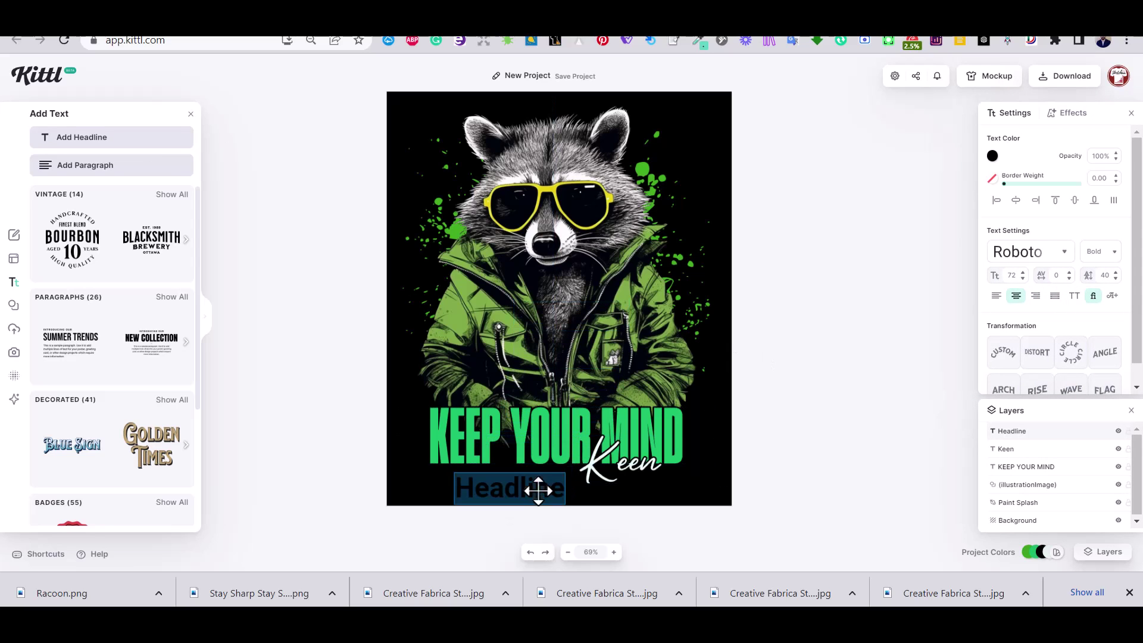
pyautogui.click(992, 156)
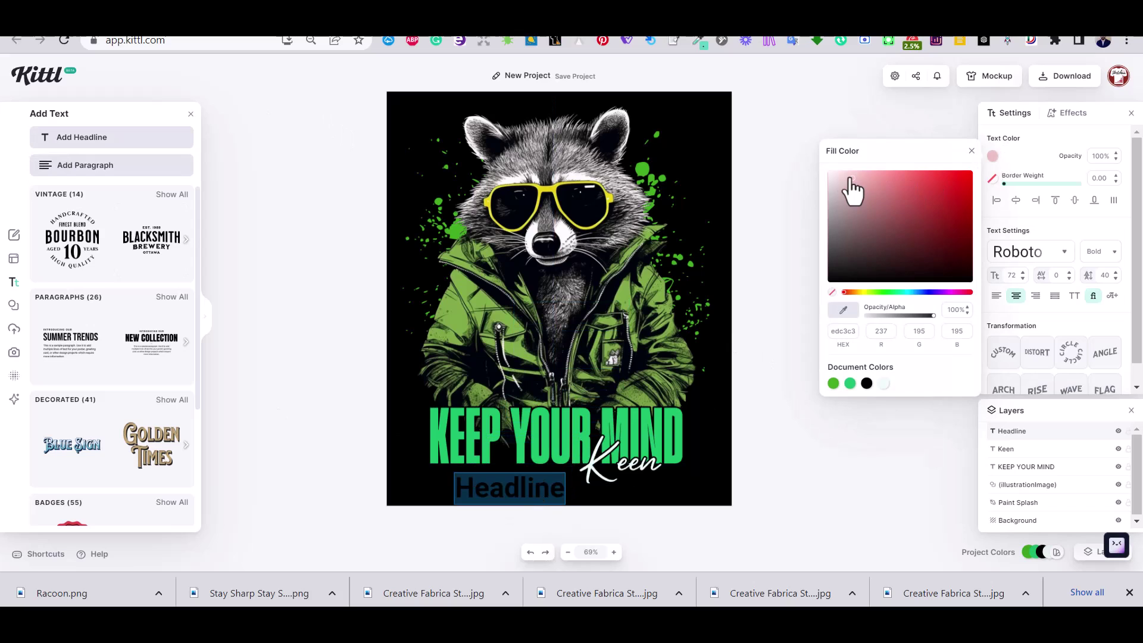
pyautogui.click(826, 175)
pyautogui.click(795, 207)
# - Type the tagline 'Stay Ahead Of The Scene' on one line and remove the stray 'A'
pyautogui.click(518, 485)
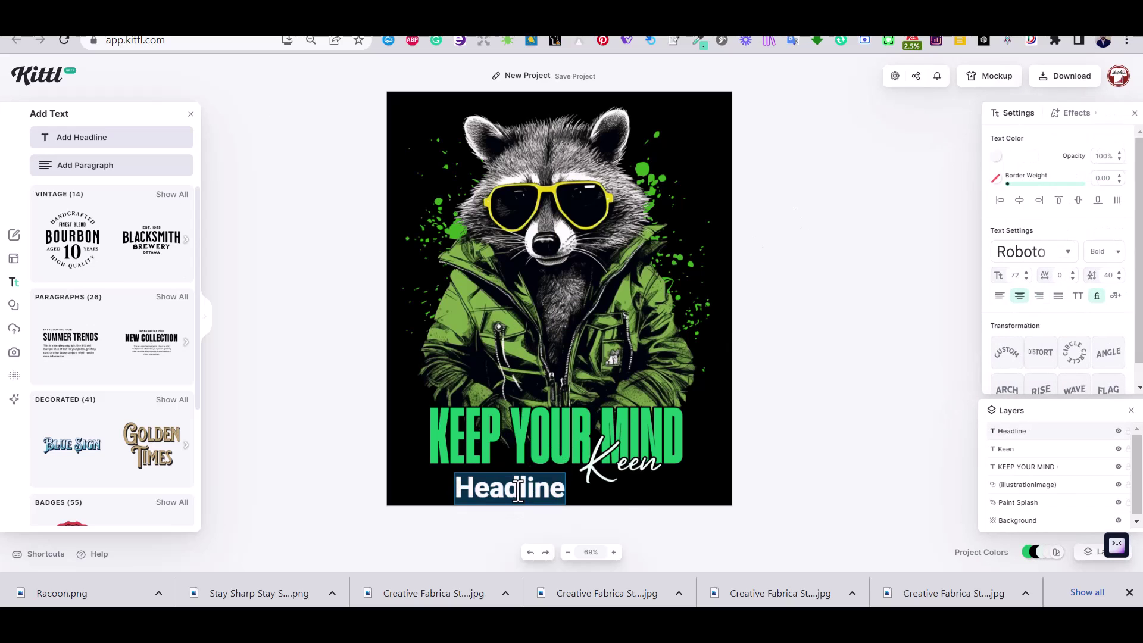
pyautogui.write('Stay')
pyautogui.press('Return')
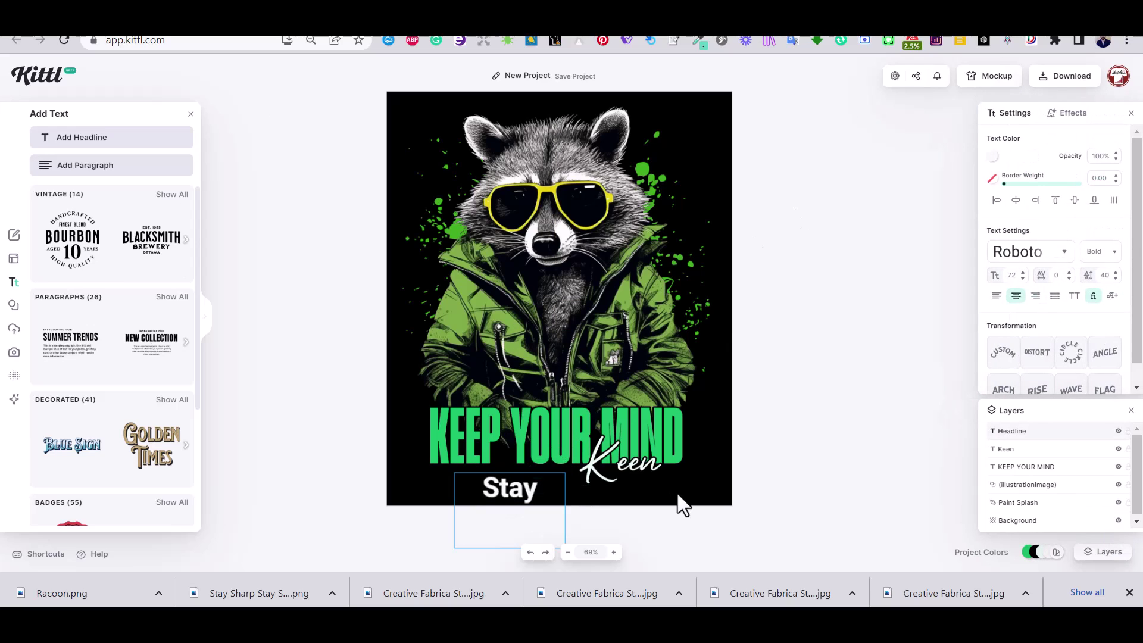
pyautogui.press('Return')
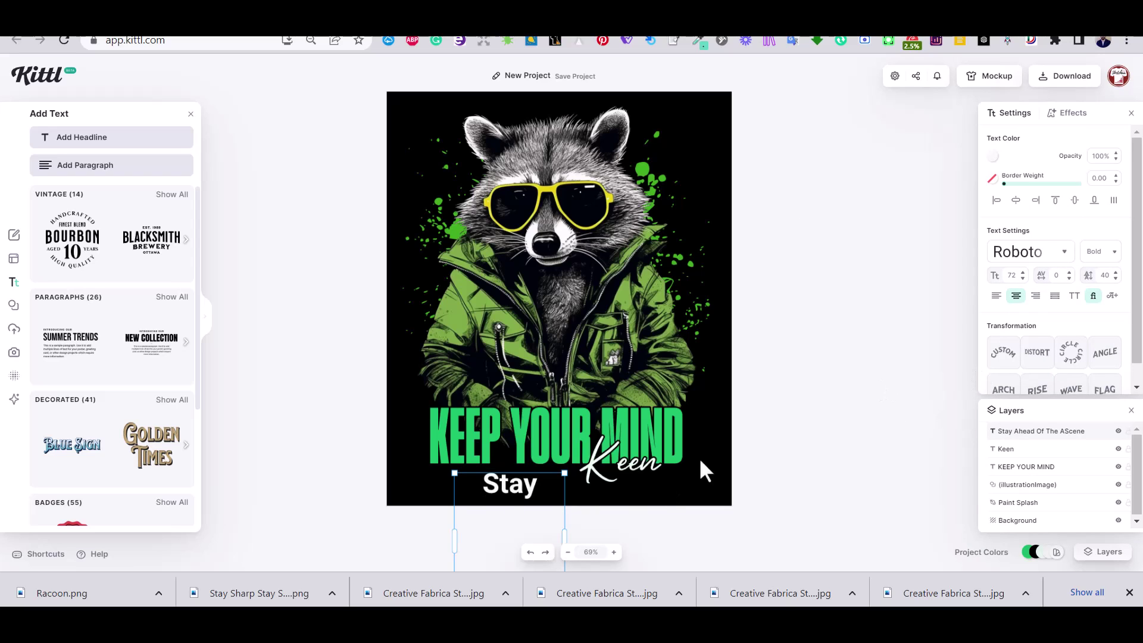
pyautogui.scroll(-2, 701, 469)
pyautogui.moveTo(565, 407); pyautogui.dragTo(813, 400)
pyautogui.moveTo(723, 347); pyautogui.dragTo(647, 350)
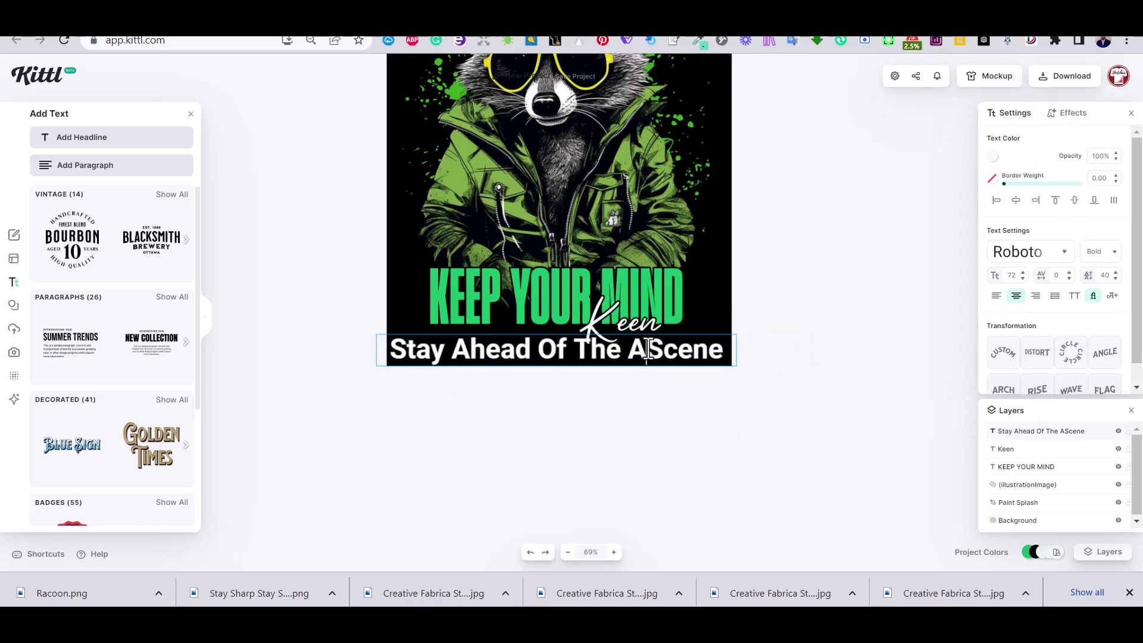
pyautogui.press('BackSpace')
pyautogui.press('Escape')
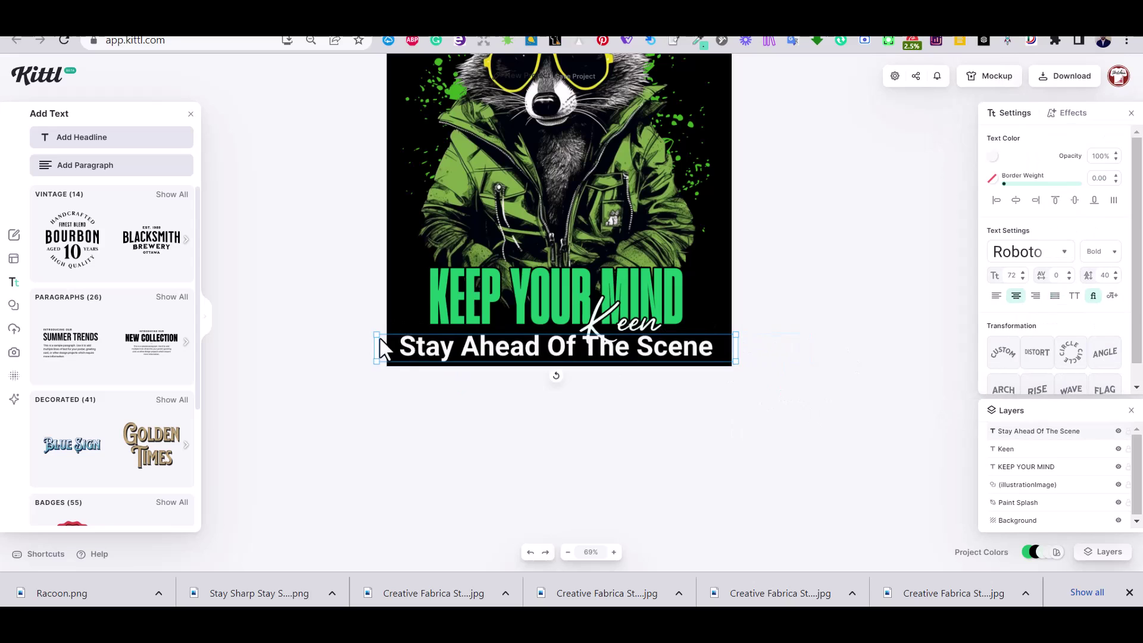
# - Scale the tagline down and centre it beneath the green headline
pyautogui.moveTo(379, 338); pyautogui.dragTo(483, 341)
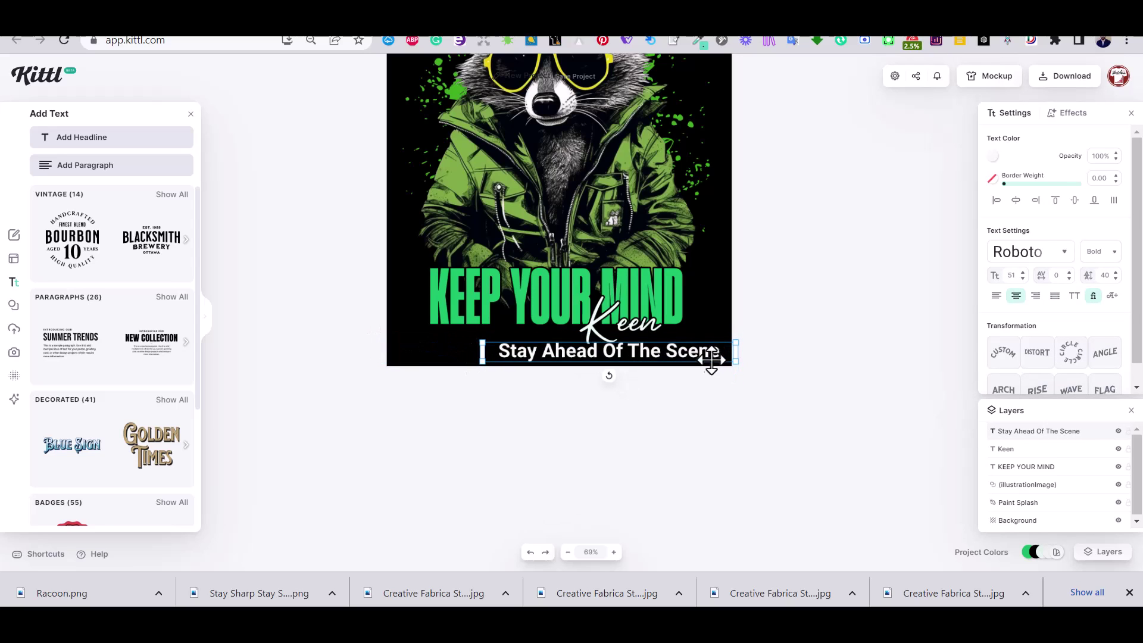
pyautogui.click(619, 318)
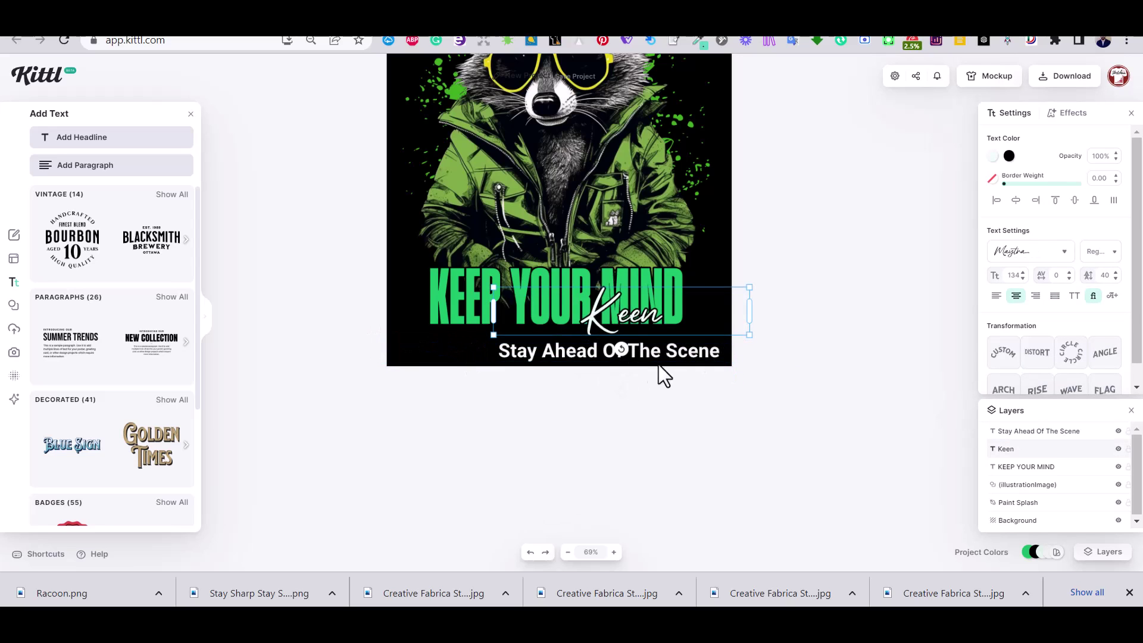
pyautogui.moveTo(658, 365); pyautogui.dragTo(605, 354)
pyautogui.click(809, 356)
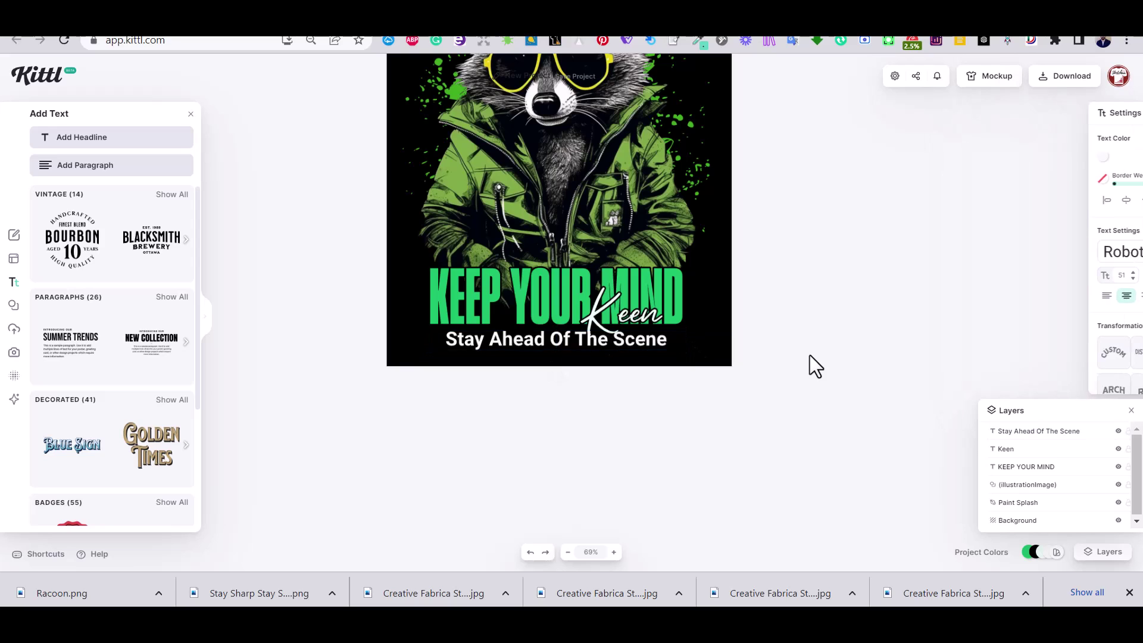
pyautogui.scroll(3, 808, 357)
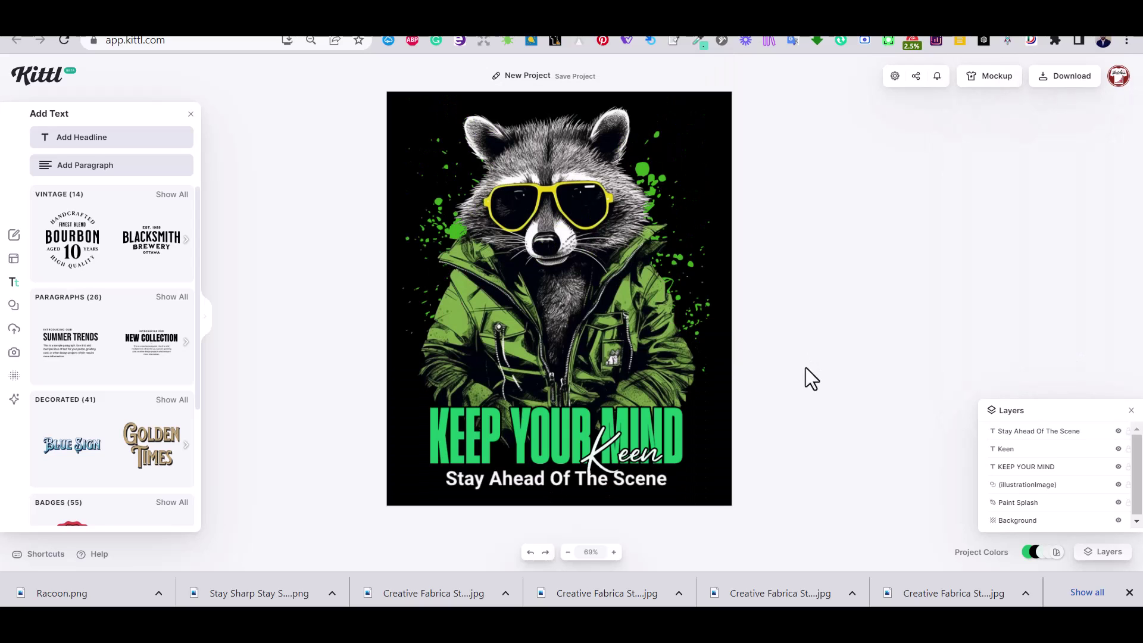
# - Overlay a grunge texture on the artwork in Multiply at 74.1% opacity, clipped to content
pyautogui.click(15, 375)
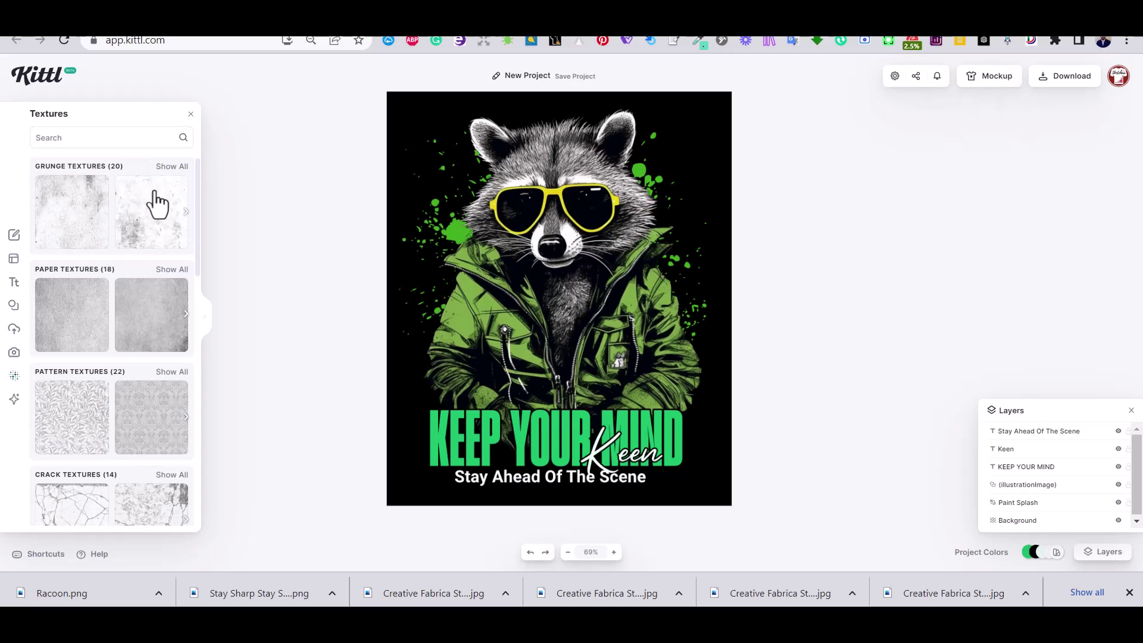
pyautogui.click(172, 167)
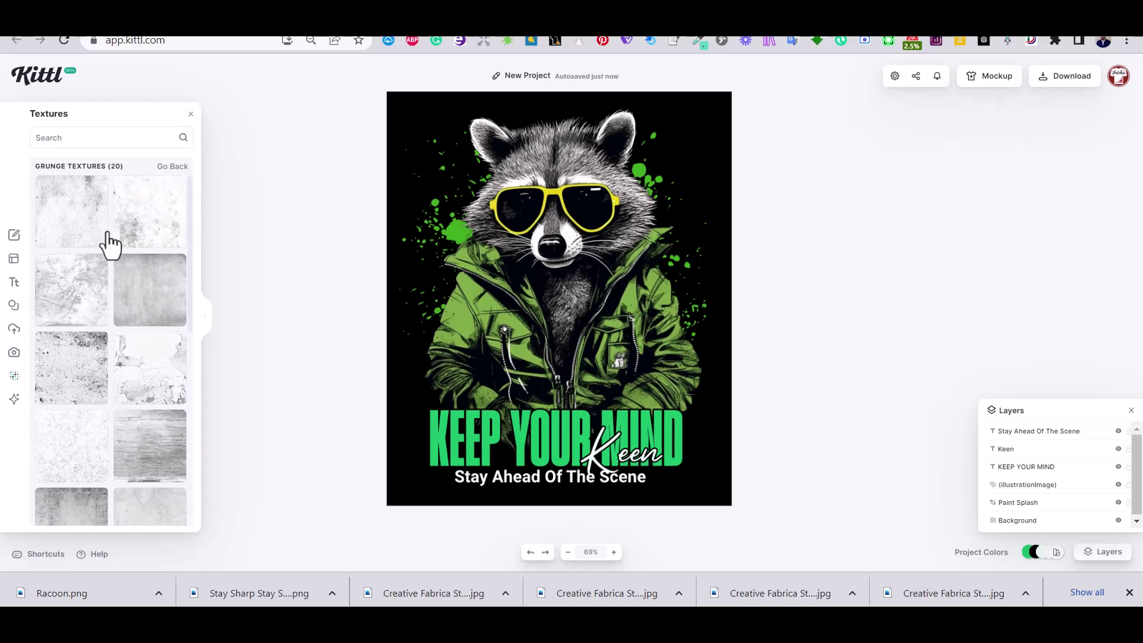
pyautogui.click(81, 377)
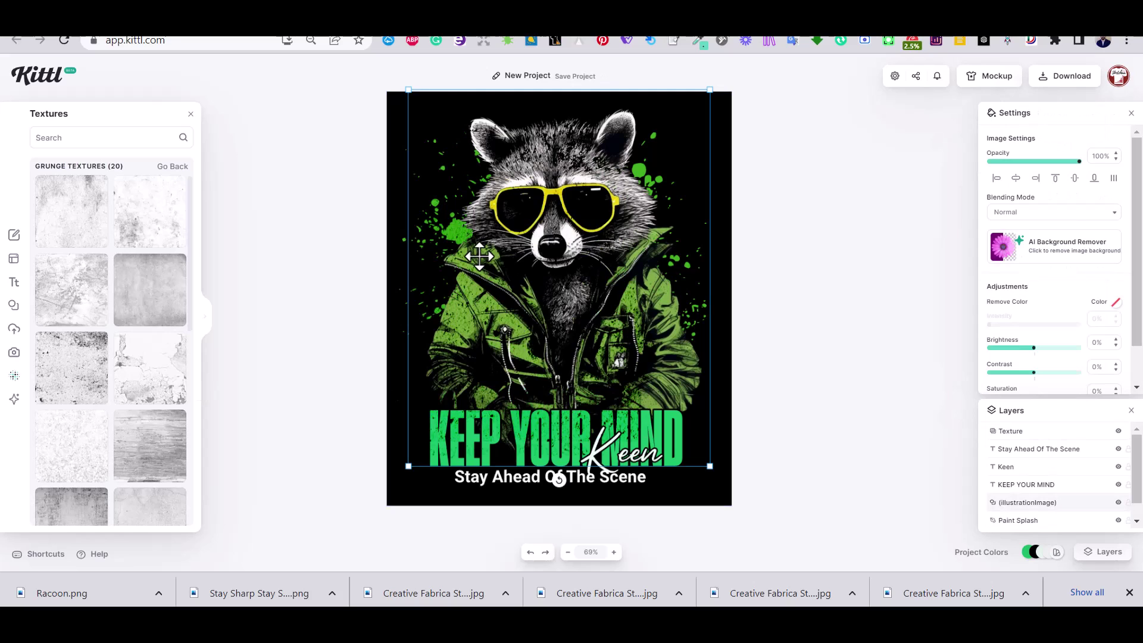
pyautogui.click(1028, 432)
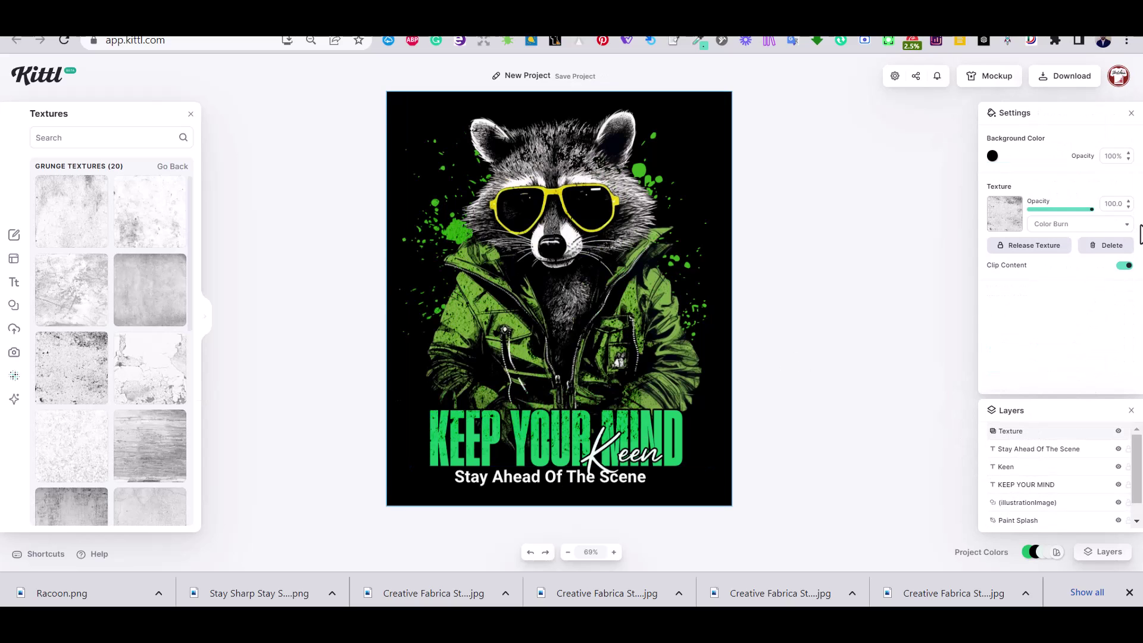
pyautogui.click(1121, 266)
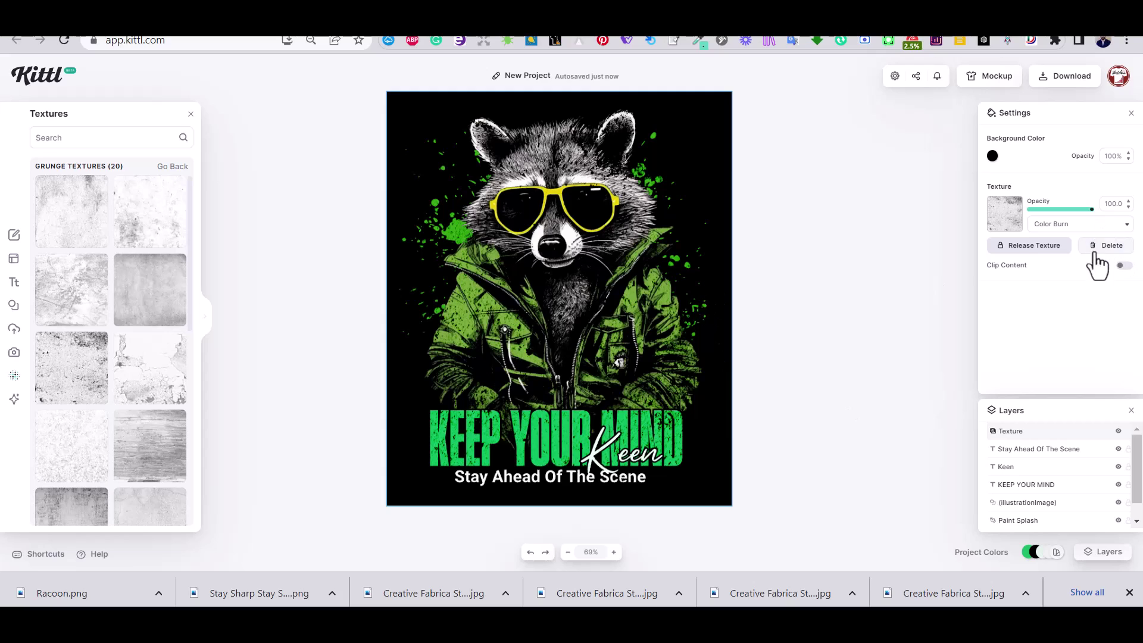
pyautogui.click(1097, 224)
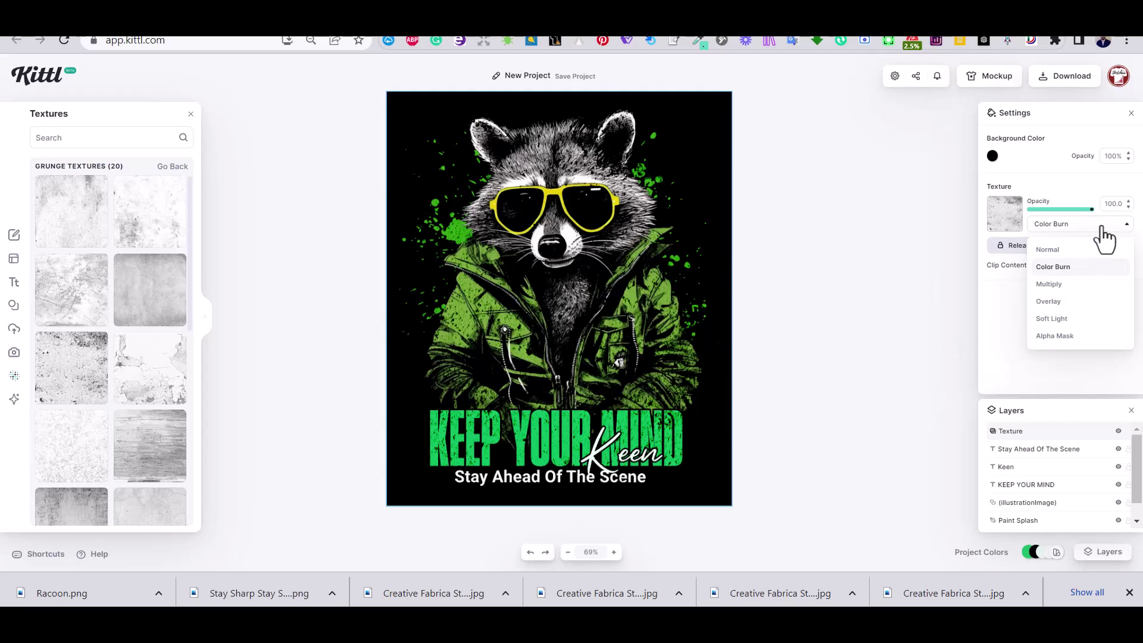
pyautogui.click(1067, 284)
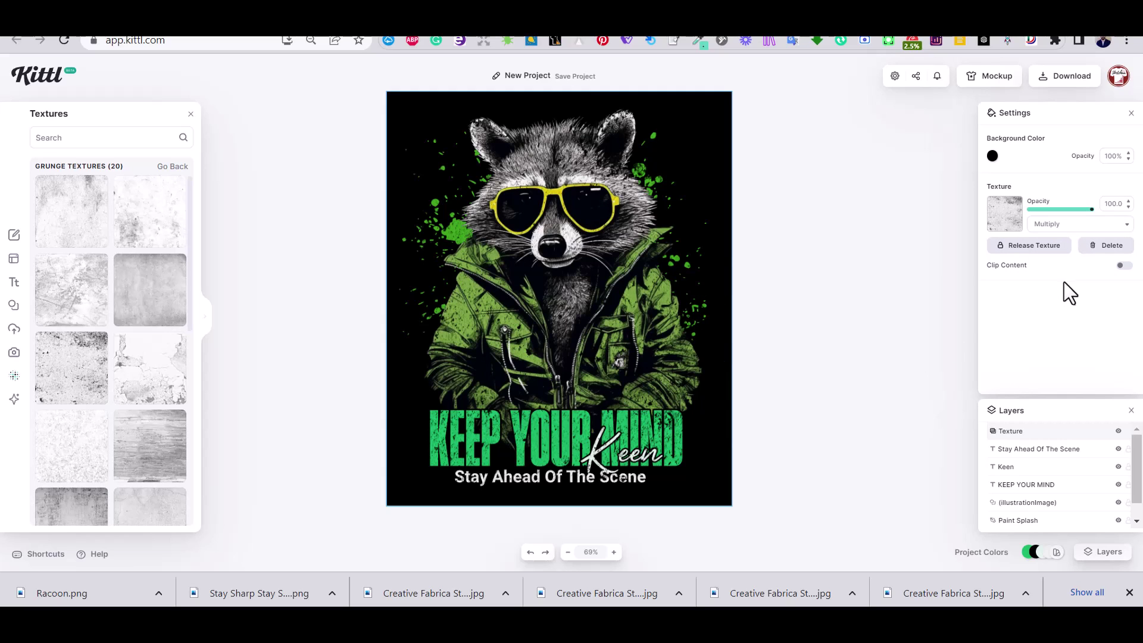
pyautogui.moveTo(1095, 212); pyautogui.dragTo(1080, 213)
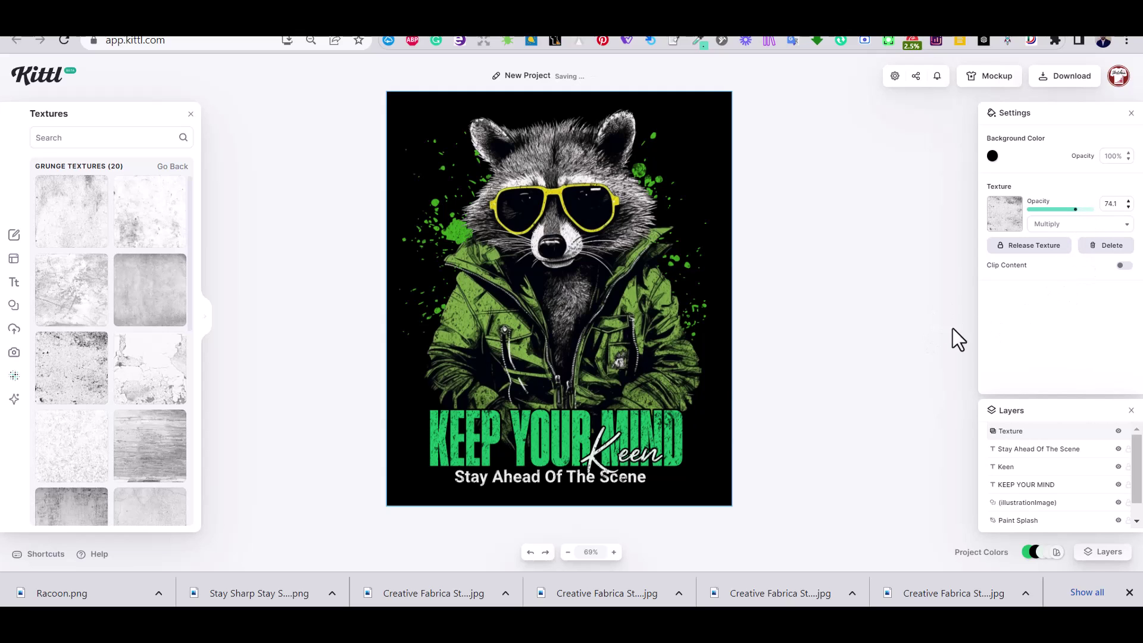
pyautogui.click(1122, 266)
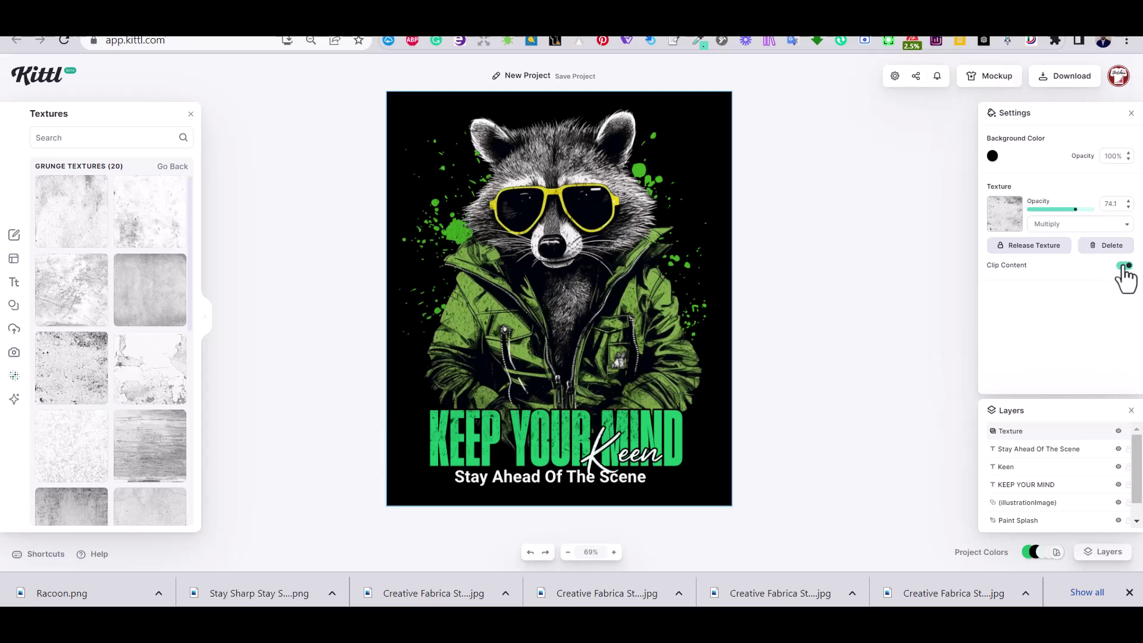
# - Check the texture by hiding the black background and showing it again
pyautogui.click(615, 424)
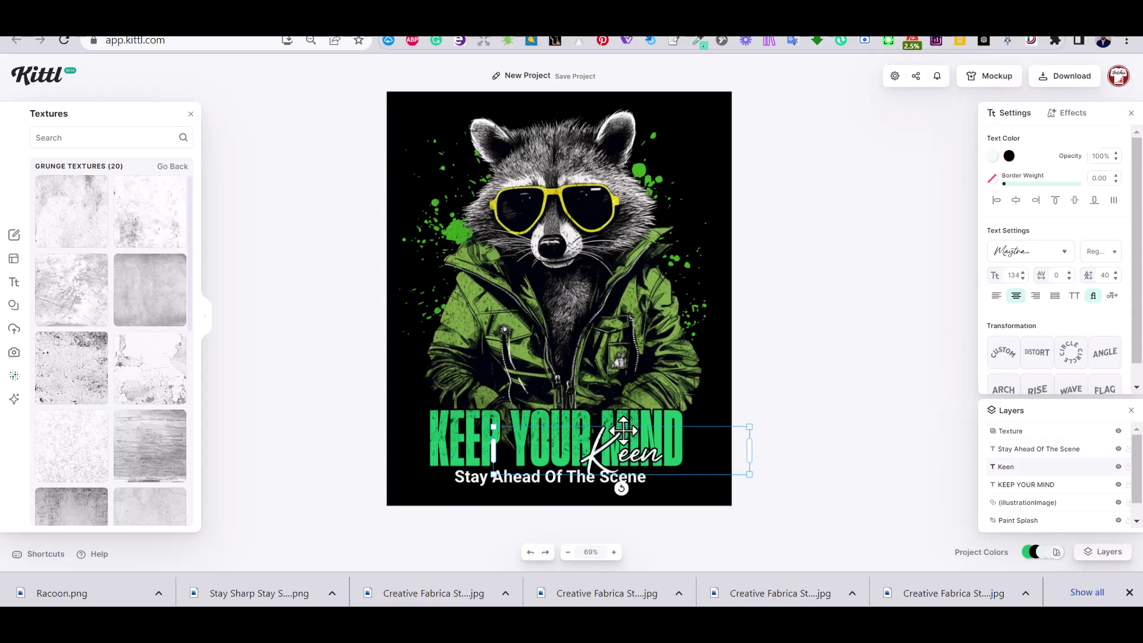
pyautogui.click(566, 418)
pyautogui.click(804, 377)
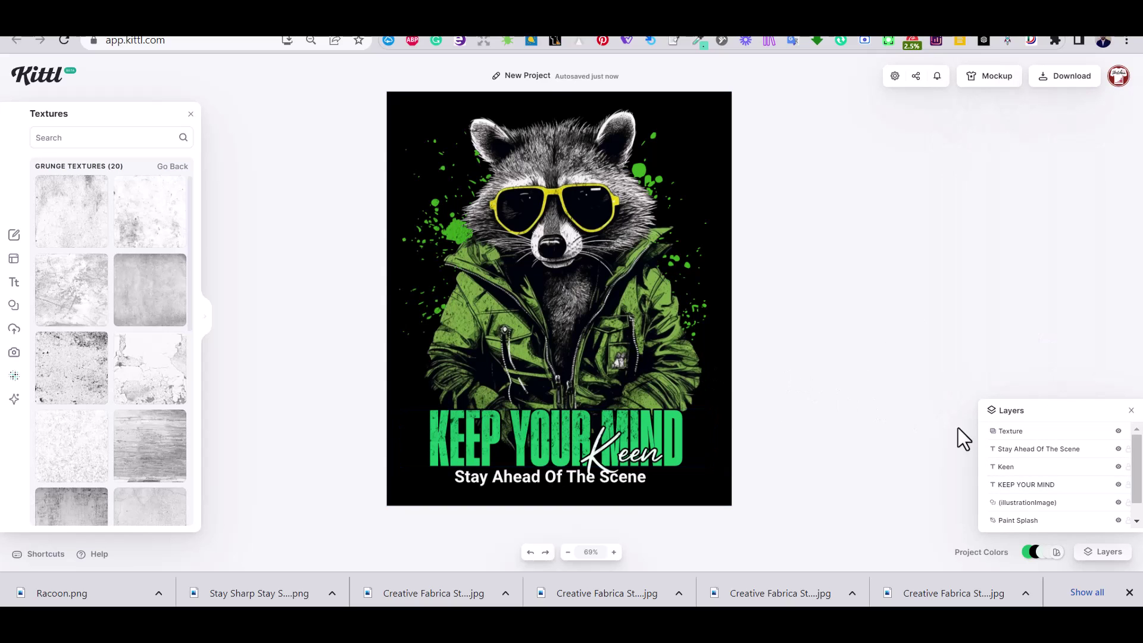
pyautogui.scroll(-1, 1060, 473)
pyautogui.click(1117, 520)
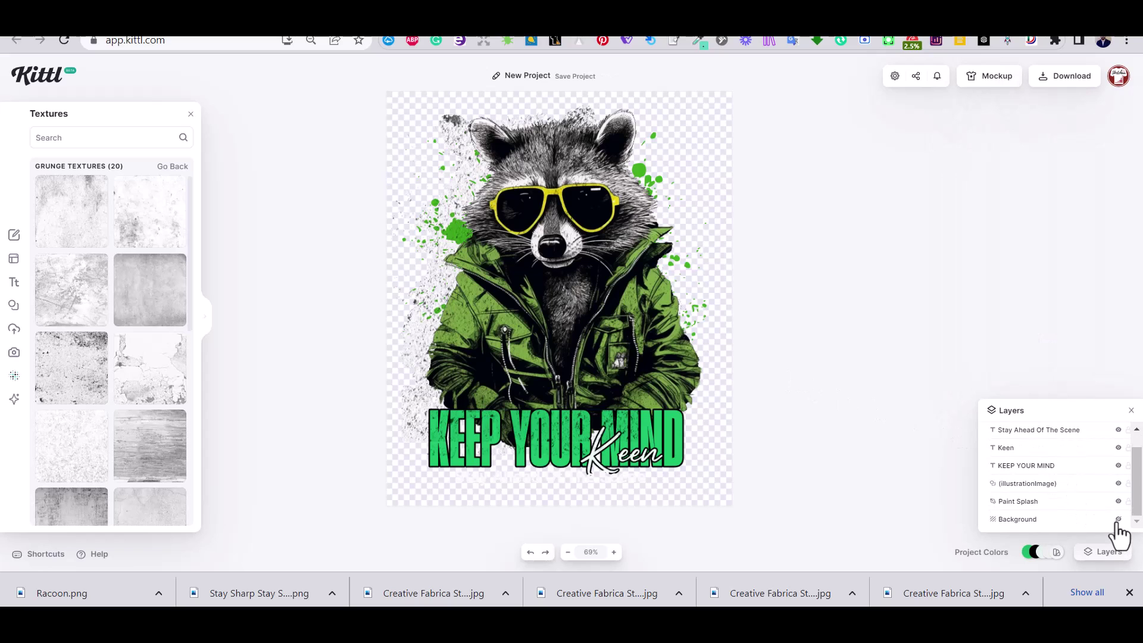
pyautogui.click(1118, 520)
pyautogui.click(14, 306)
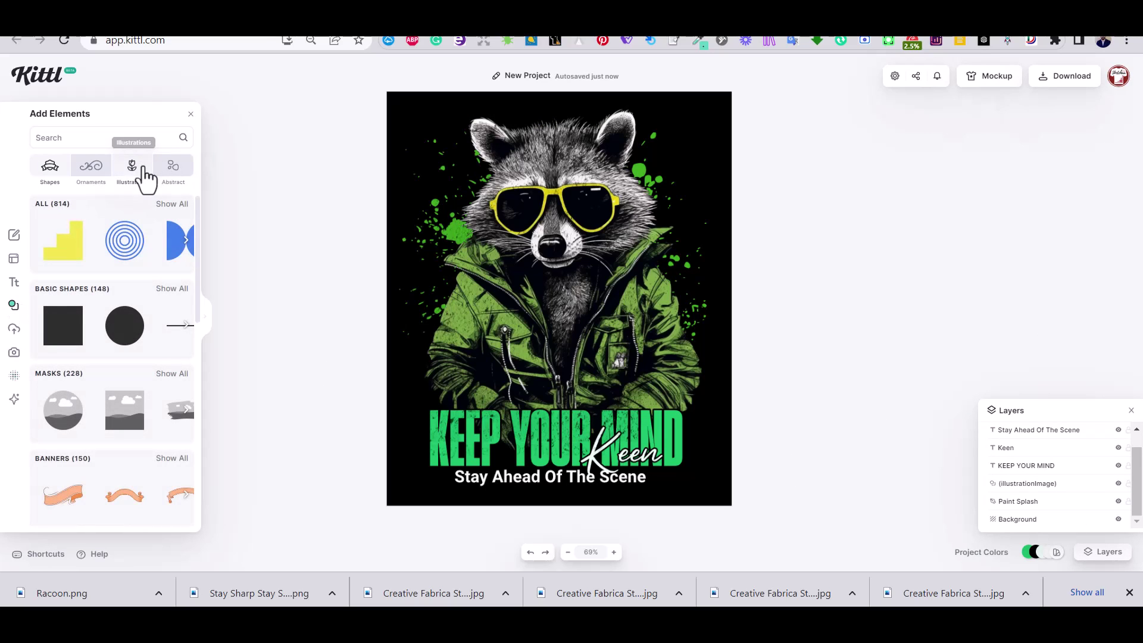
# - Search elements for 'star' and add a dark eight-point star to the canvas
pyautogui.click(102, 139)
pyautogui.write('star')
pyautogui.press('Return')
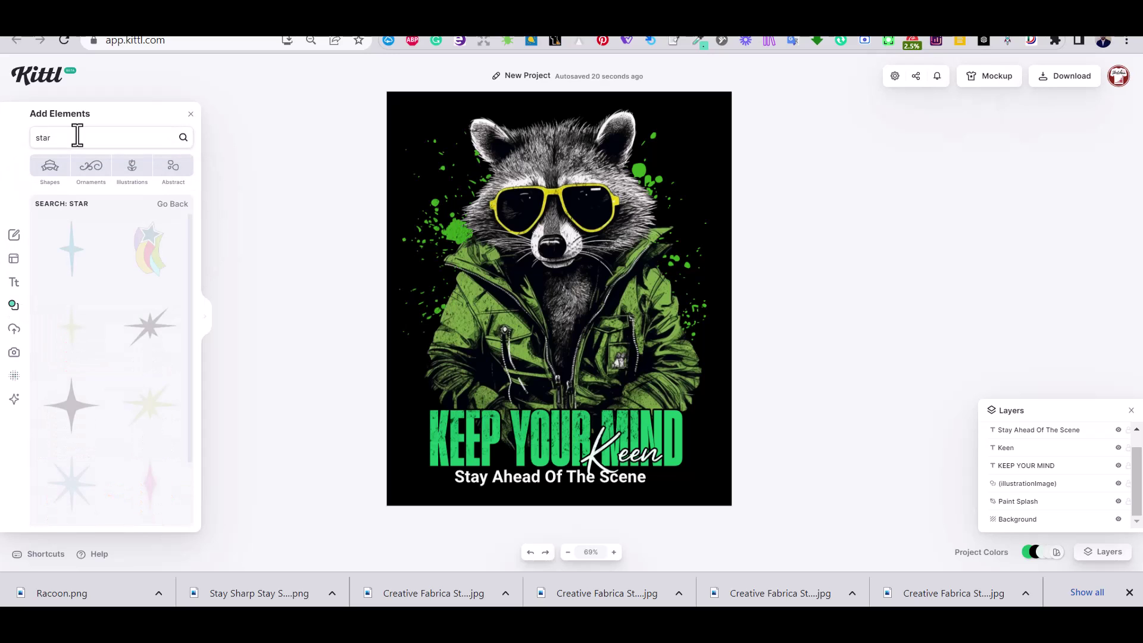
pyautogui.scroll(-5, 105, 370)
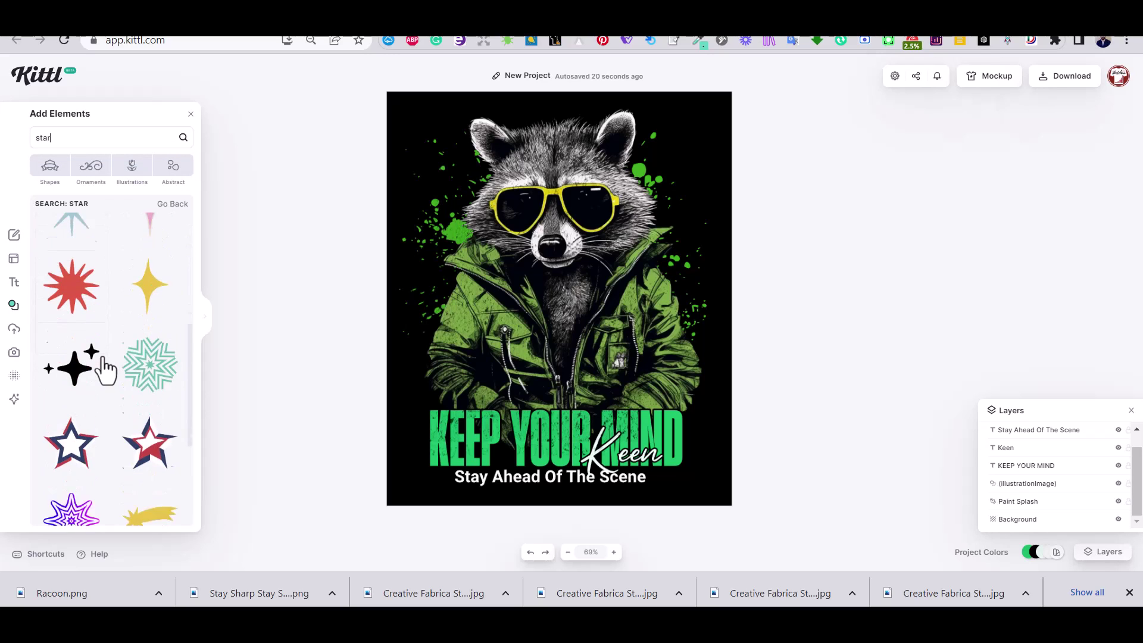
pyautogui.scroll(-10, 105, 370)
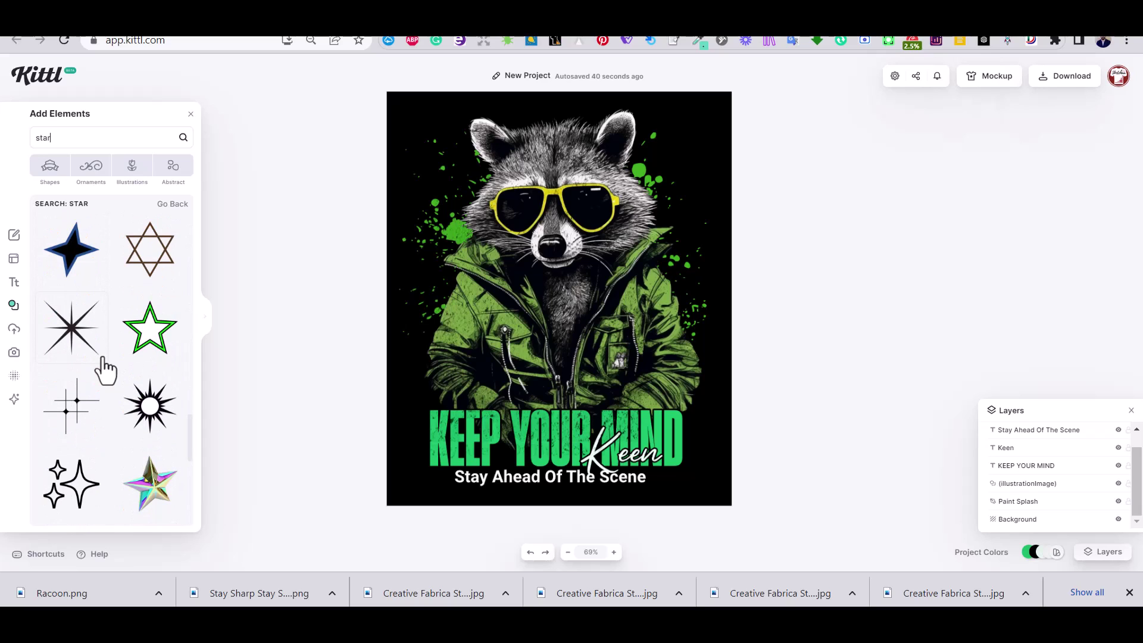
pyautogui.scroll(-5, 104, 370)
pyautogui.scroll(-1, 105, 370)
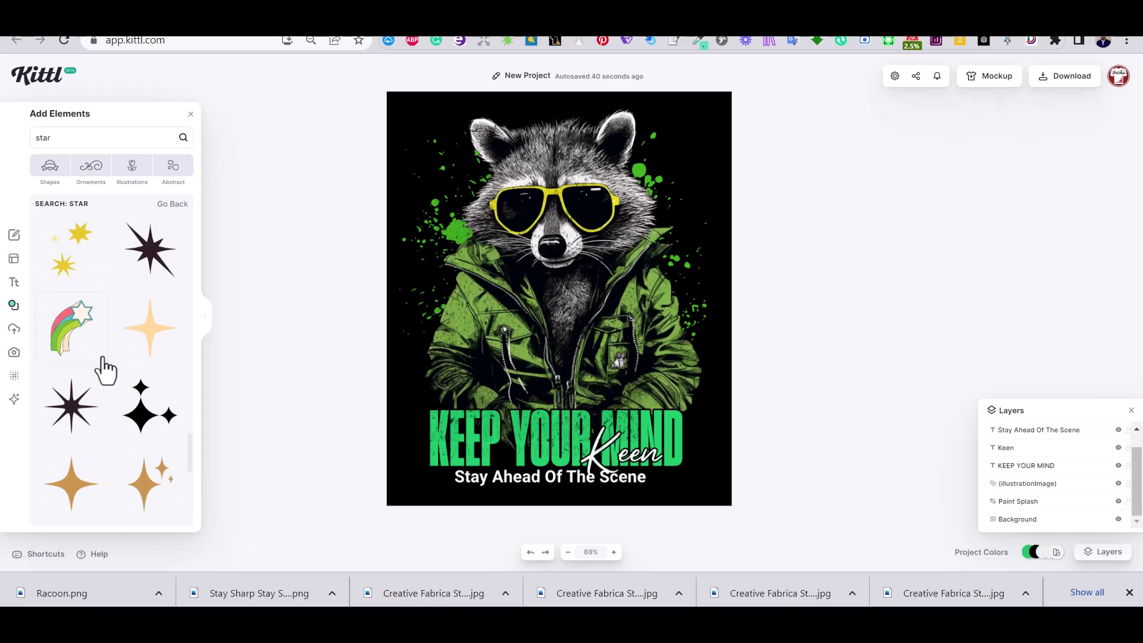
pyautogui.click(82, 413)
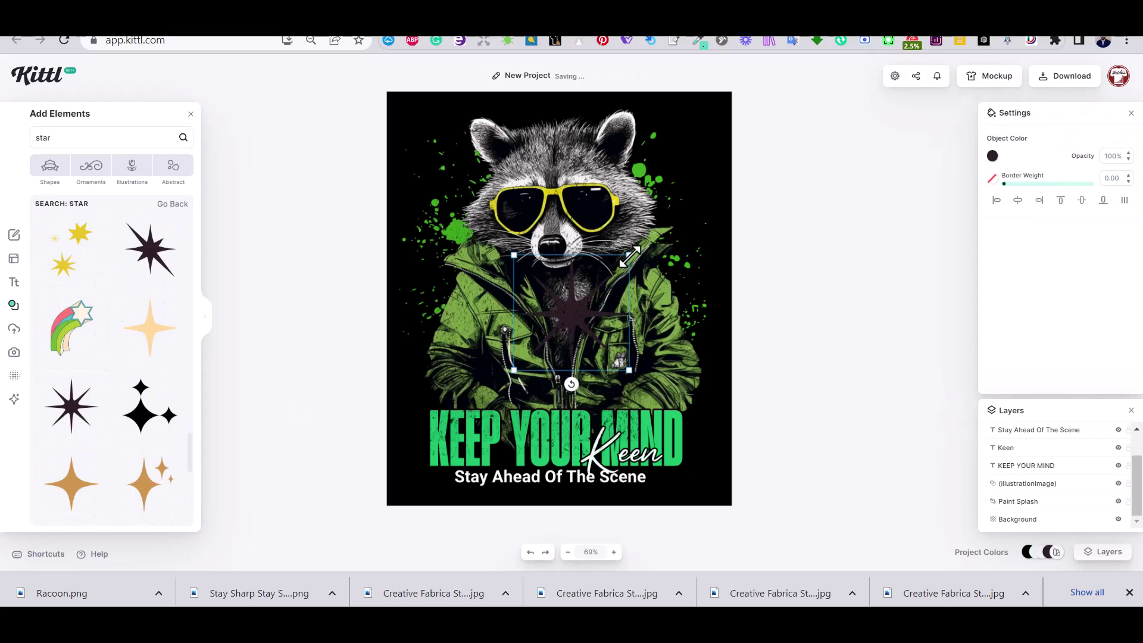
# - Shrink the star into a small accent before the tagline and color it white
pyautogui.press('super')
pyautogui.press('super')
pyautogui.click(862, 345)
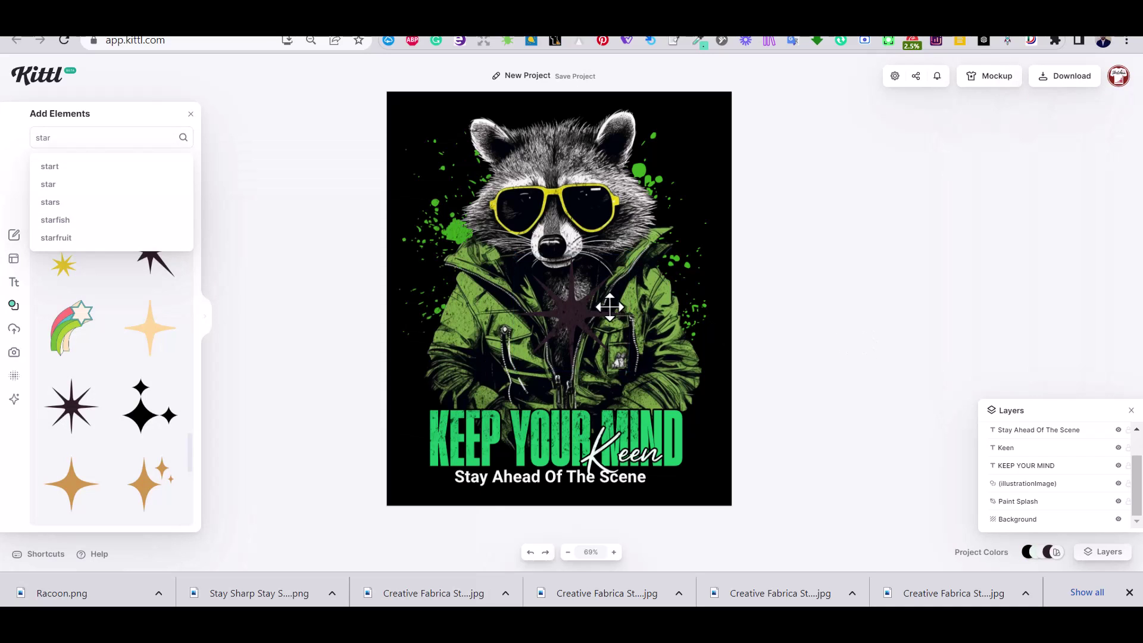
pyautogui.click(597, 306)
pyautogui.moveTo(621, 255); pyautogui.dragTo(456, 486)
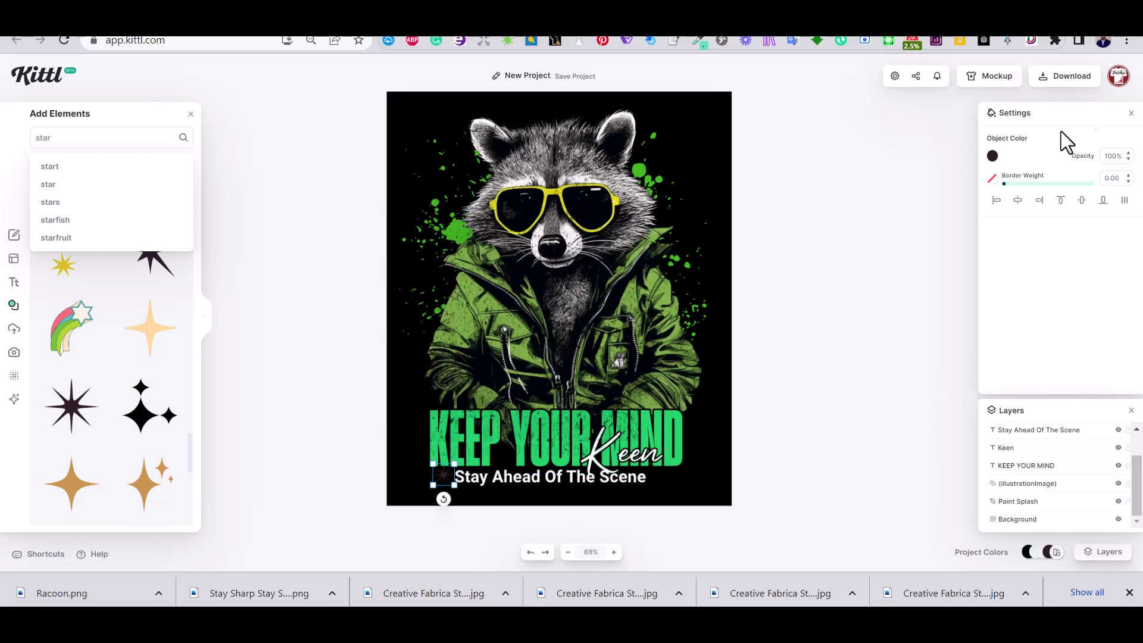
pyautogui.click(992, 156)
pyautogui.click(849, 384)
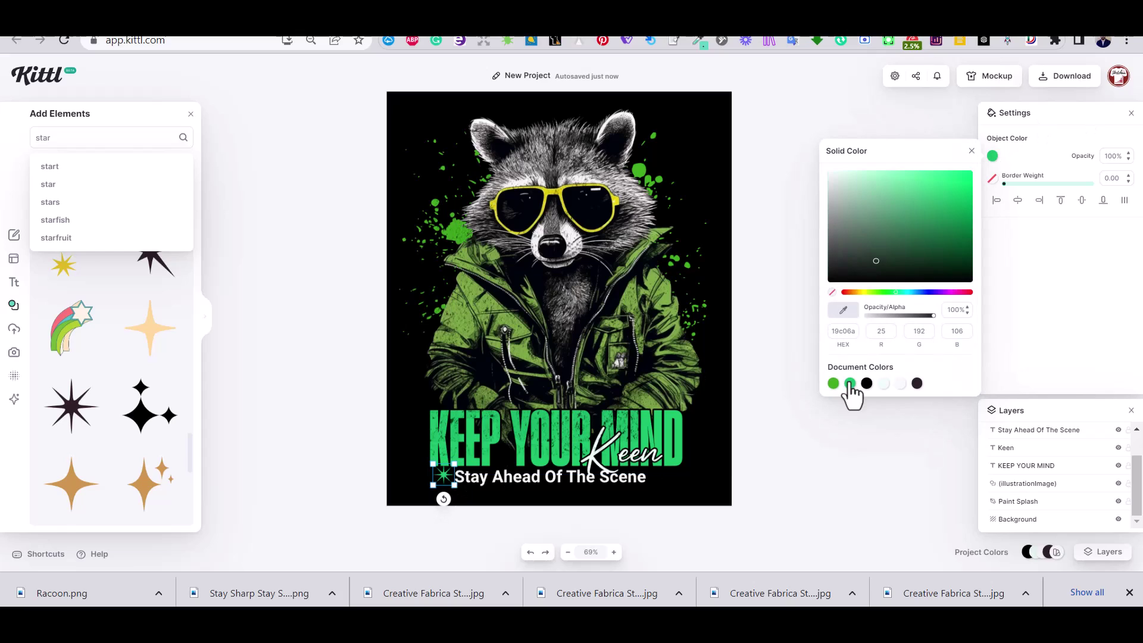
pyautogui.click(883, 383)
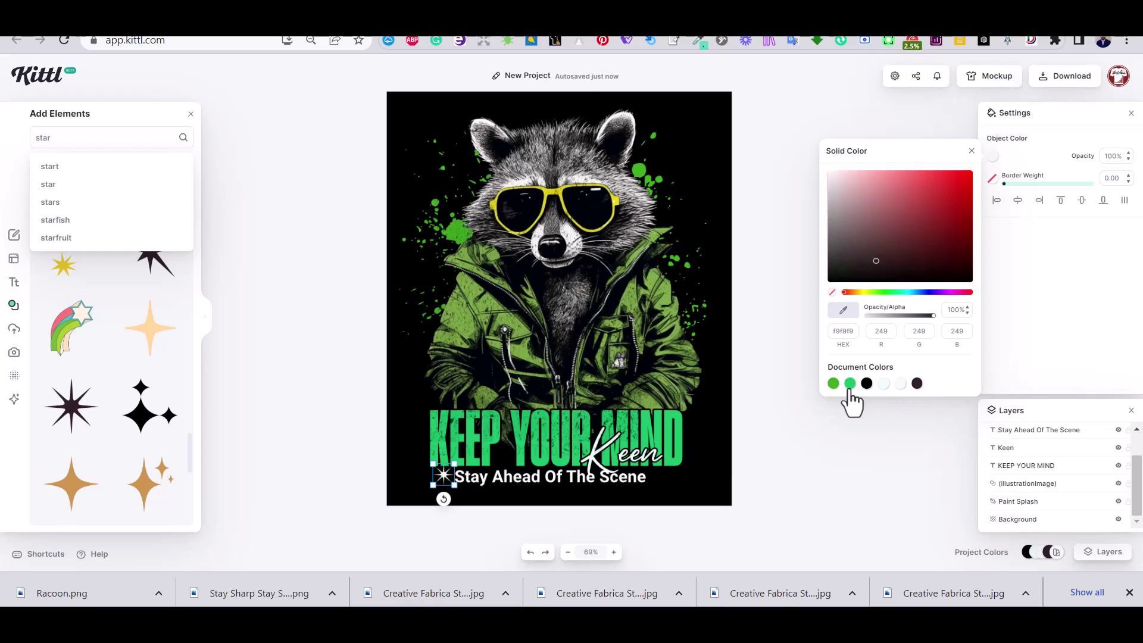
pyautogui.click(806, 470)
# - Copy the star to after the word 'Scene' and search elements for 'line'
pyautogui.click(443, 477)
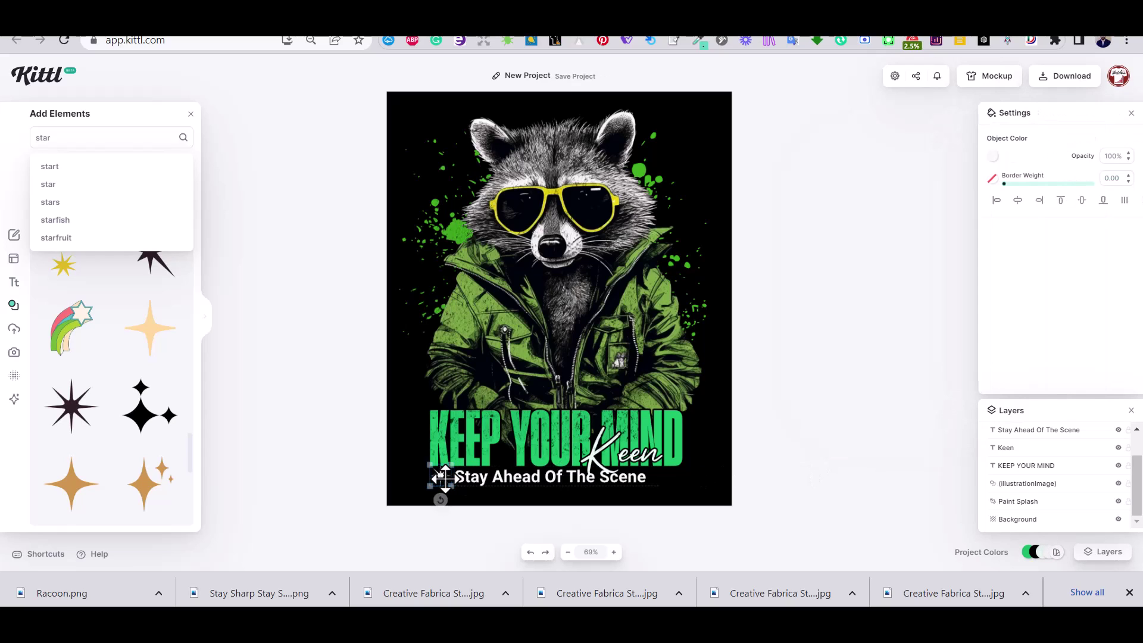
pyautogui.moveTo(443, 476); pyautogui.dragTo(662, 476)
pyautogui.click(854, 482)
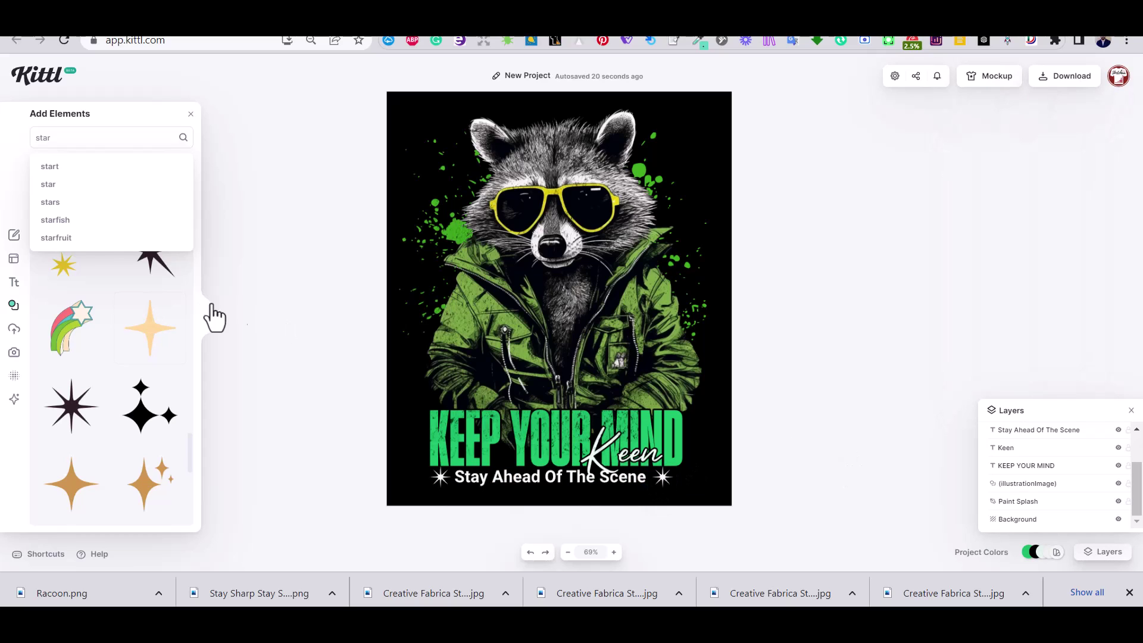
pyautogui.doubleClick(130, 135)
pyautogui.write('line')
pyautogui.press('Return')
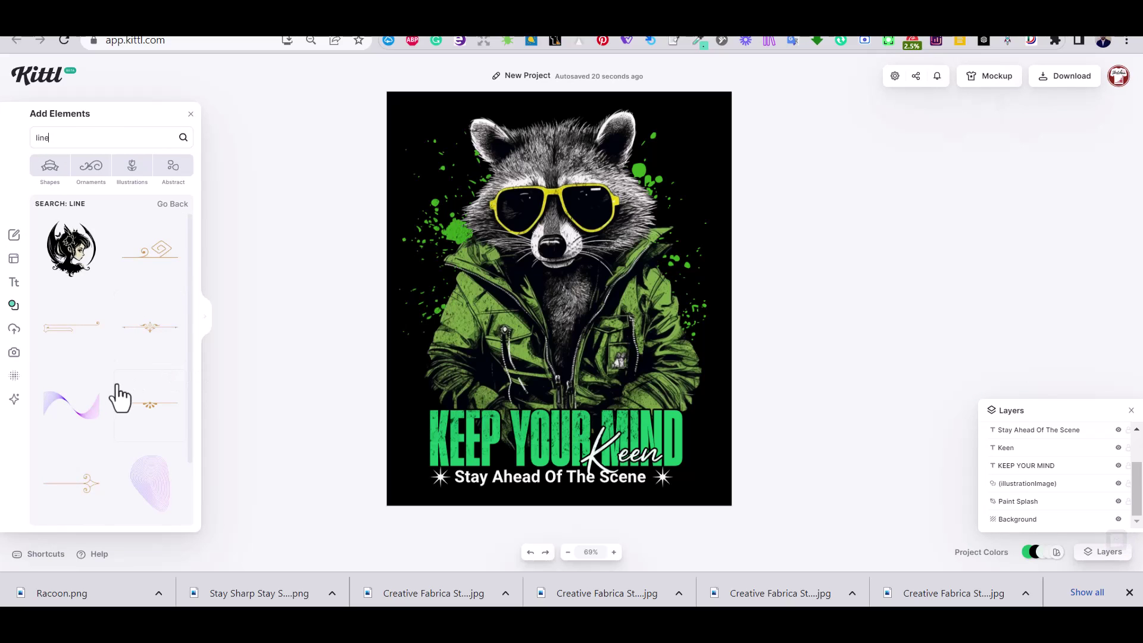
# - Add a thin line element, color it white, and move it down toward the tagline
pyautogui.scroll(-5, 122, 387)
pyautogui.scroll(-5, 127, 390)
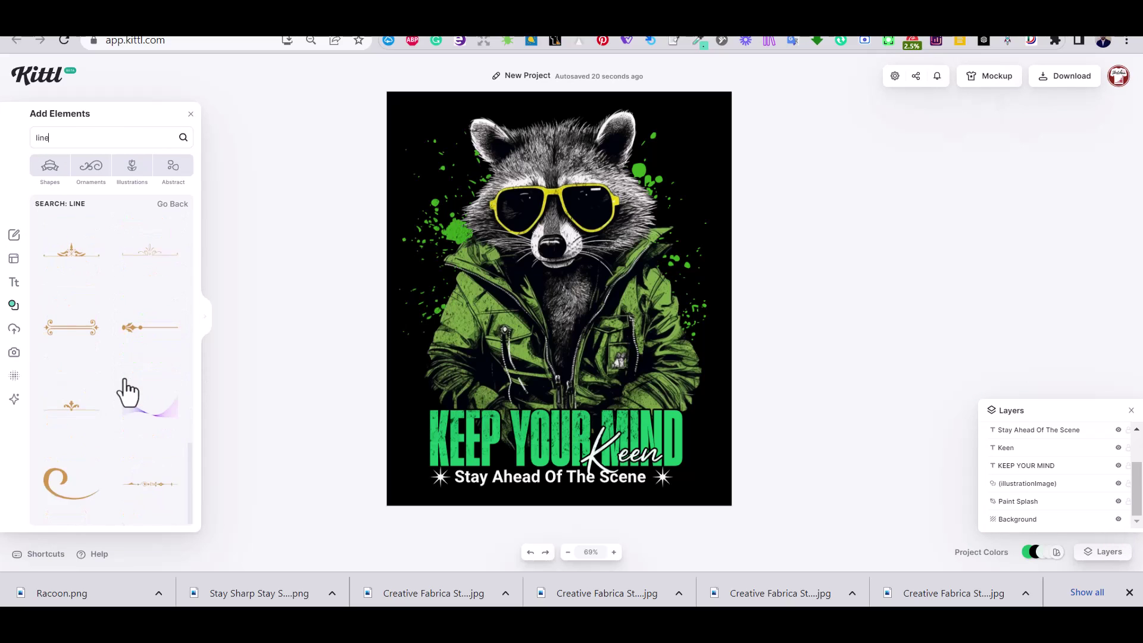
pyautogui.scroll(-5, 127, 390)
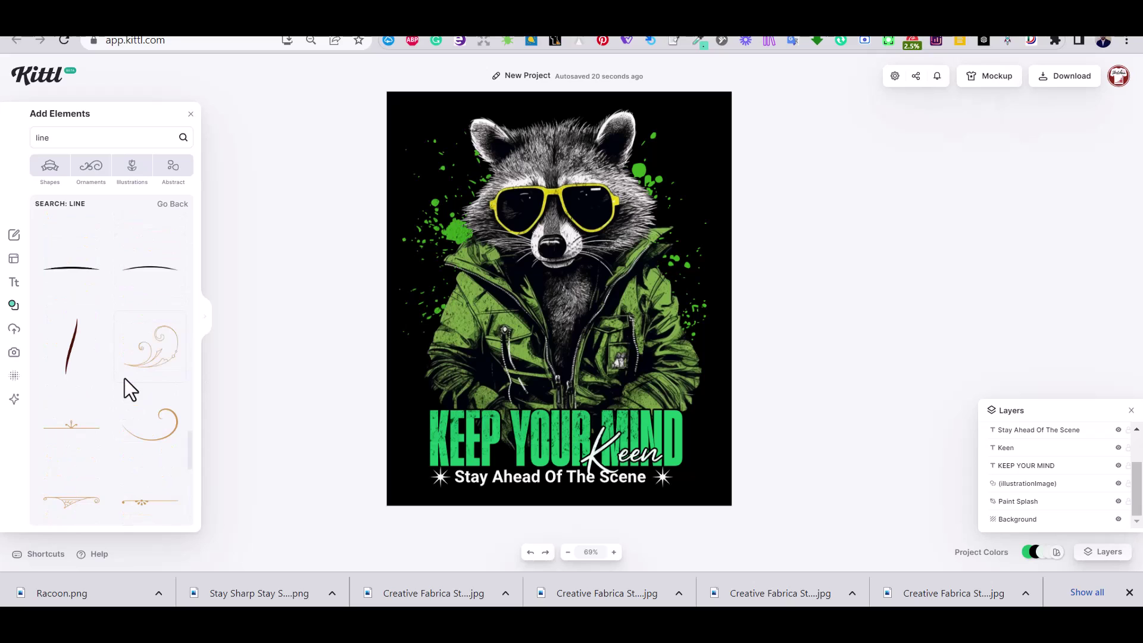
pyautogui.scroll(-5, 126, 376)
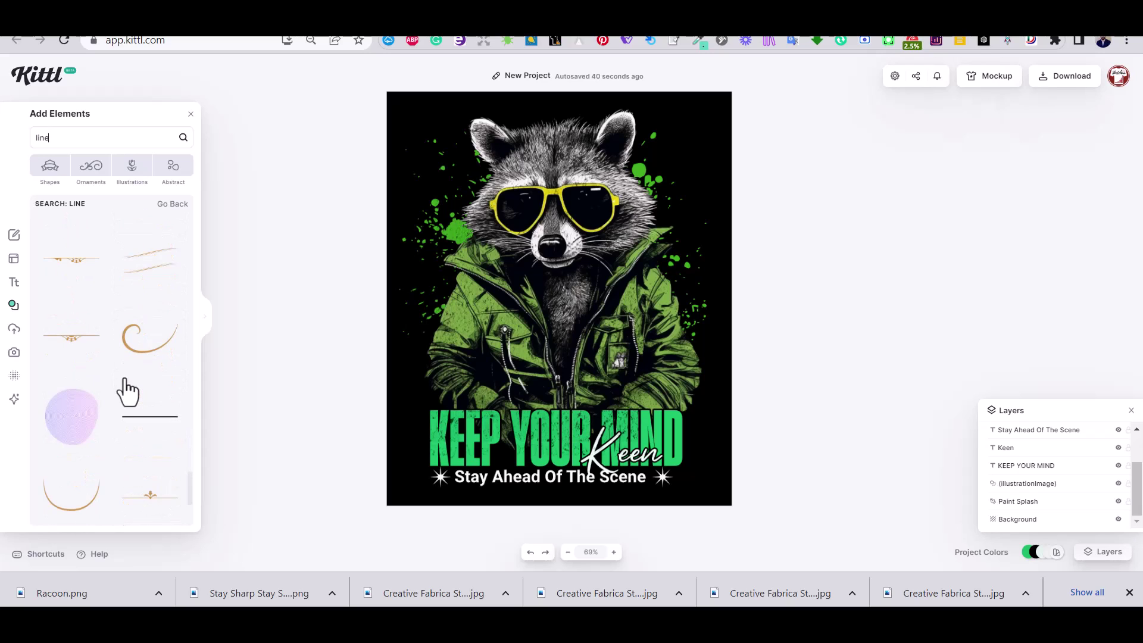
pyautogui.click(146, 410)
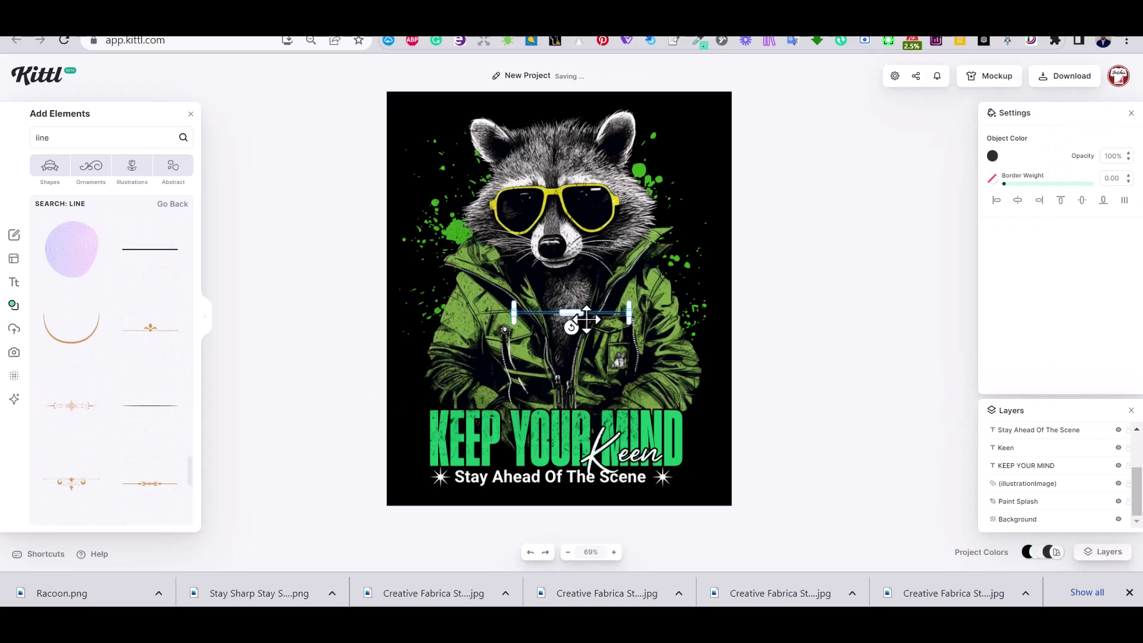
pyautogui.click(993, 155)
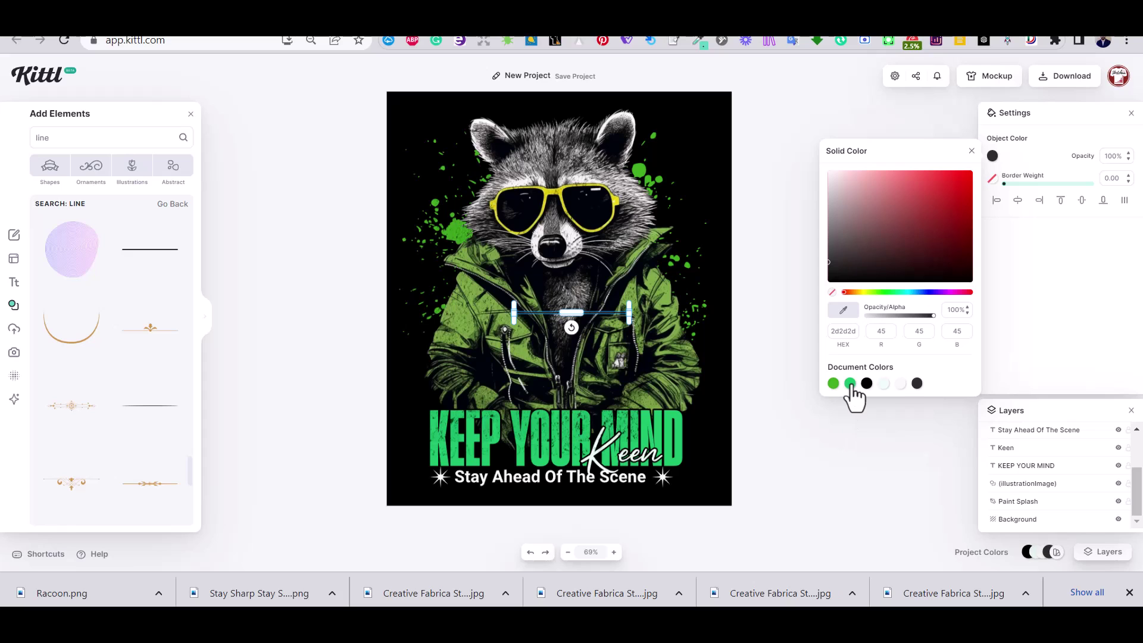
pyautogui.click(900, 383)
pyautogui.click(571, 310)
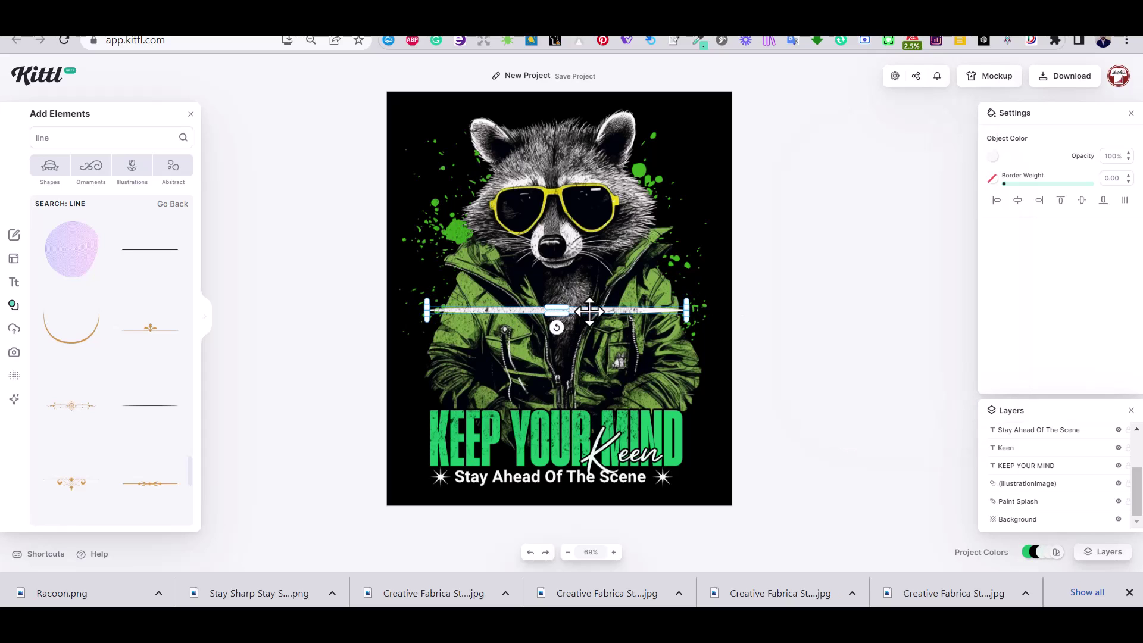
pyautogui.moveTo(588, 308); pyautogui.dragTo(586, 443)
# - Nudge the tagline down, seat the line just above it, and trim its left end
pyautogui.click(701, 476)
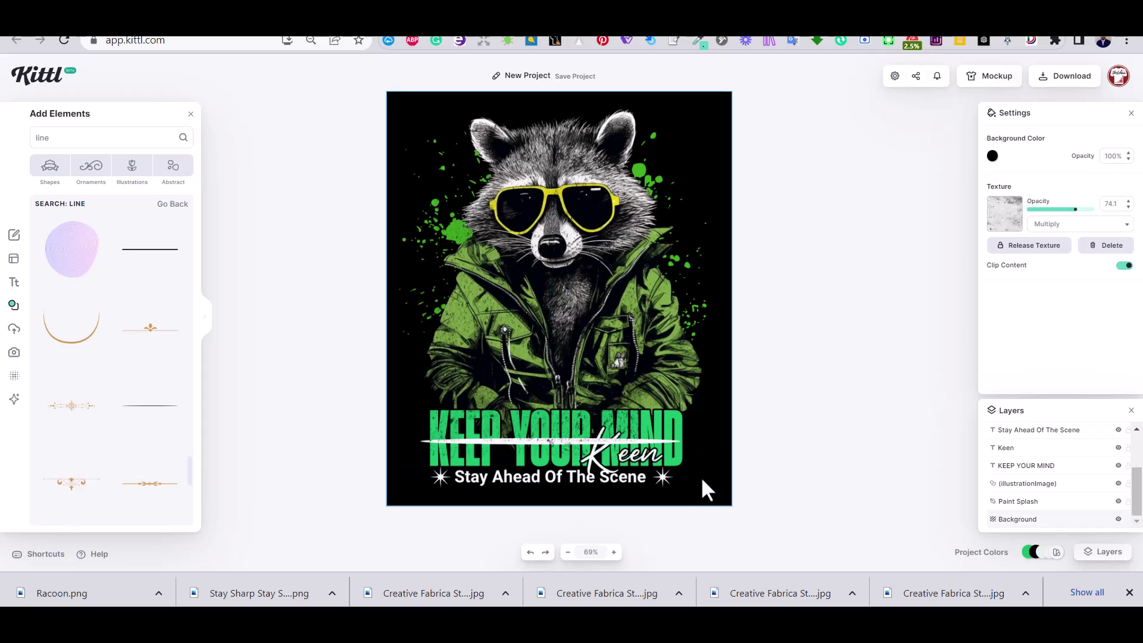
pyautogui.moveTo(480, 477); pyautogui.dragTo(481, 485)
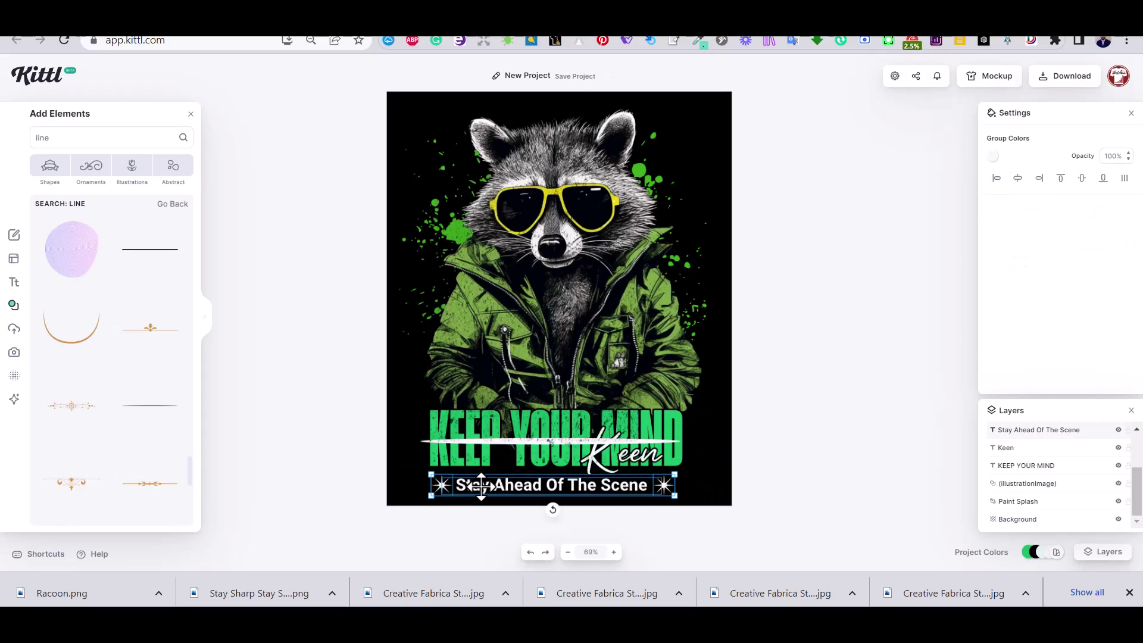
pyautogui.moveTo(550, 441); pyautogui.dragTo(550, 473)
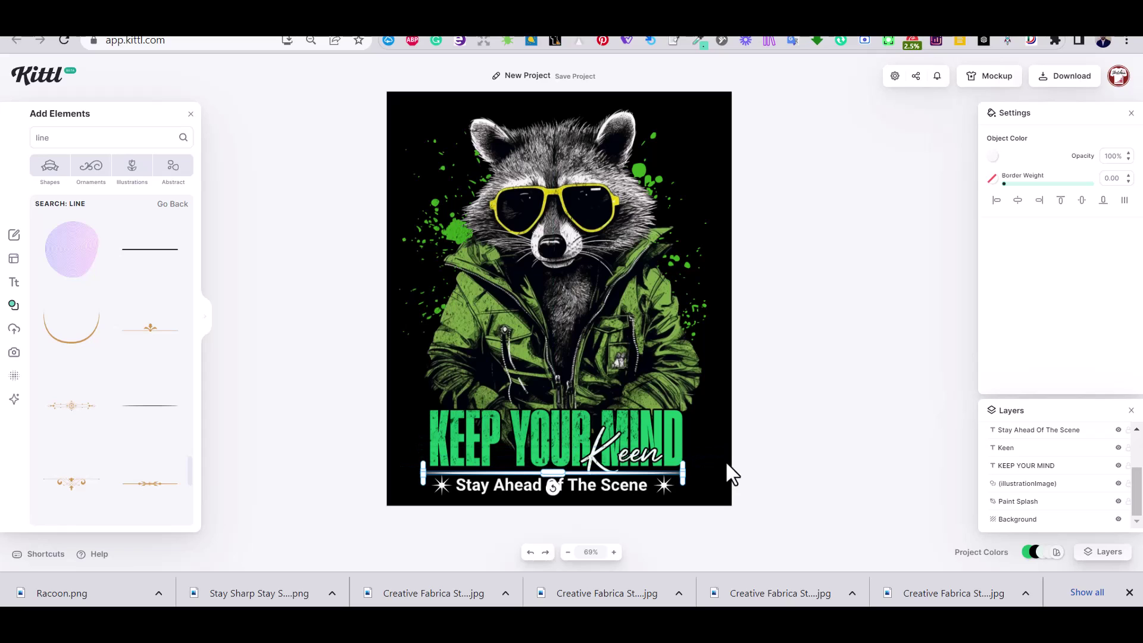
pyautogui.click(719, 467)
pyautogui.click(550, 476)
pyautogui.moveTo(422, 474); pyautogui.dragTo(430, 474)
pyautogui.click(722, 470)
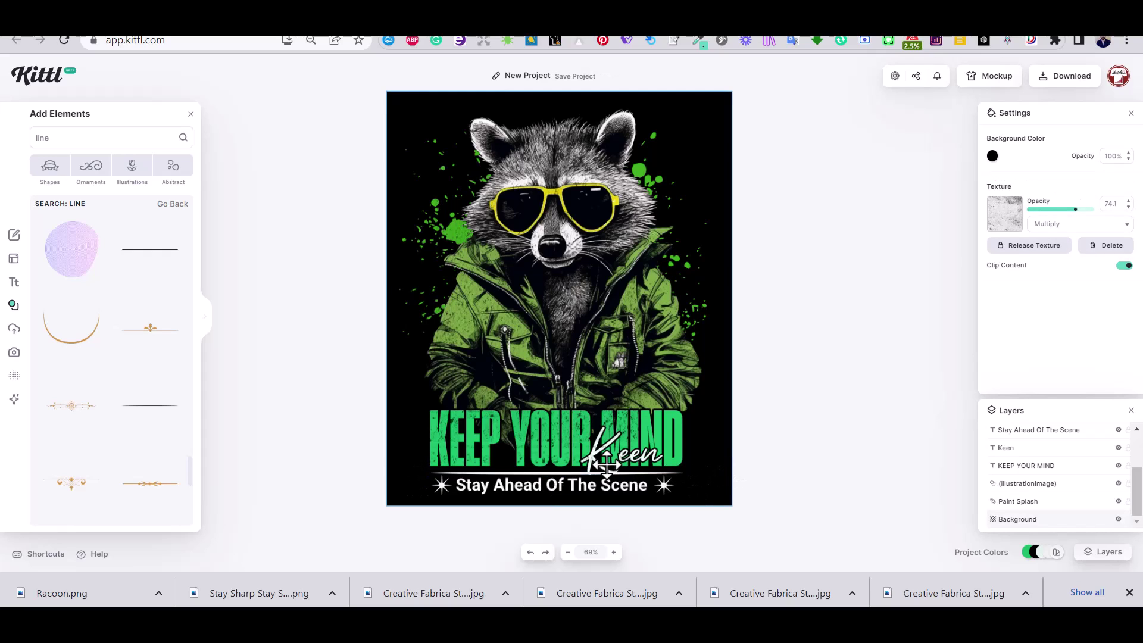
# - Shift the Keen script slightly right and nudge the starred tagline group up
pyautogui.moveTo(595, 456); pyautogui.dragTo(595, 456)
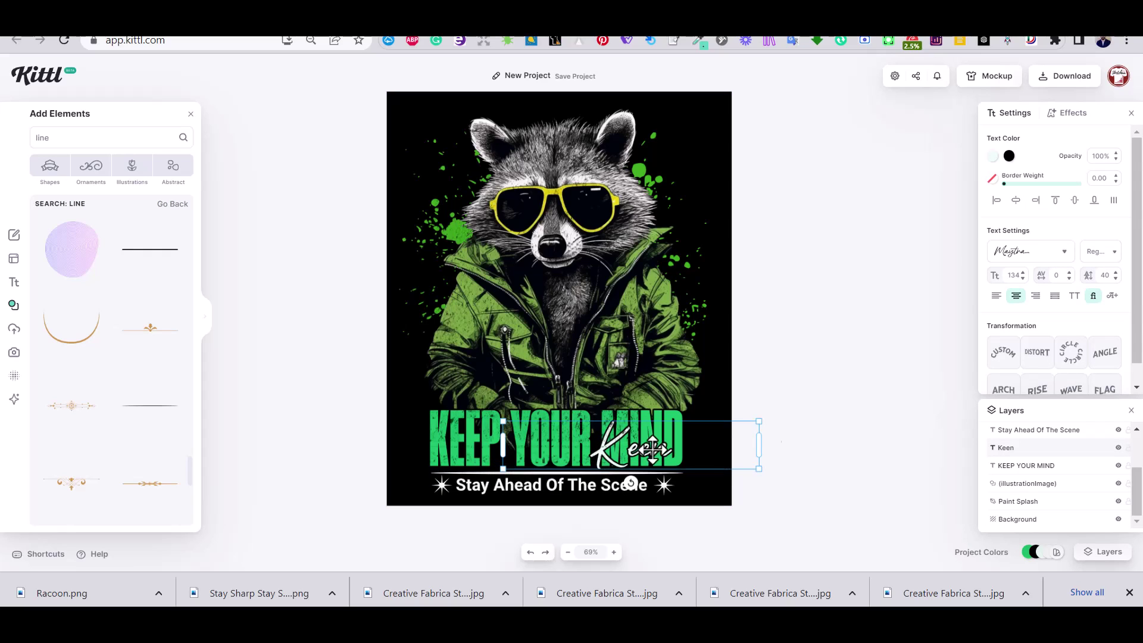
pyautogui.click(771, 419)
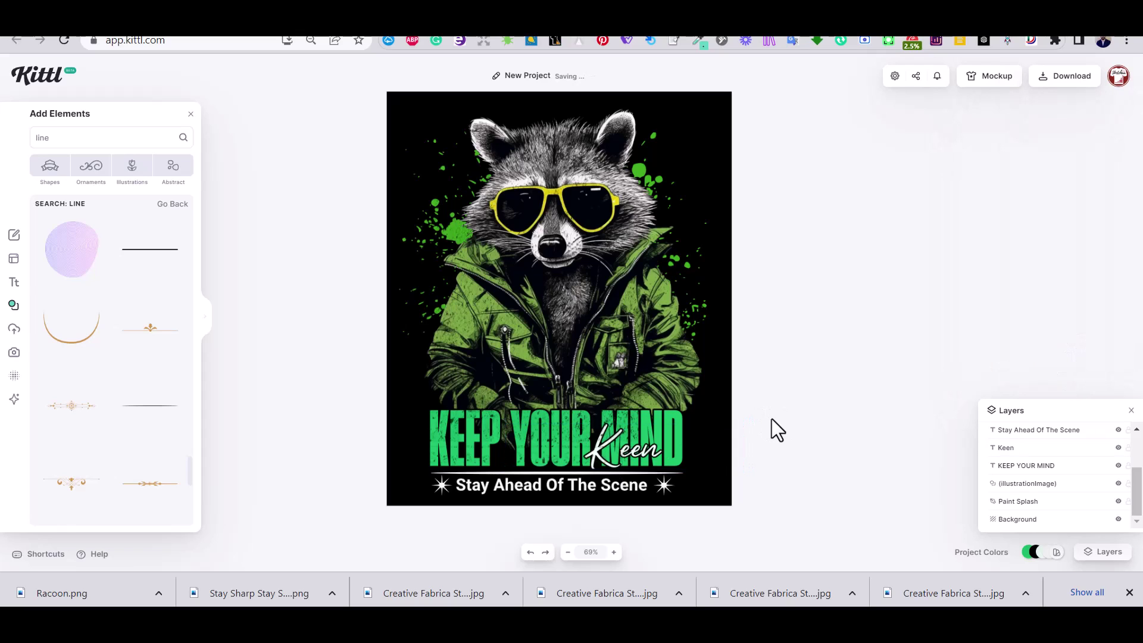
pyautogui.click(665, 472)
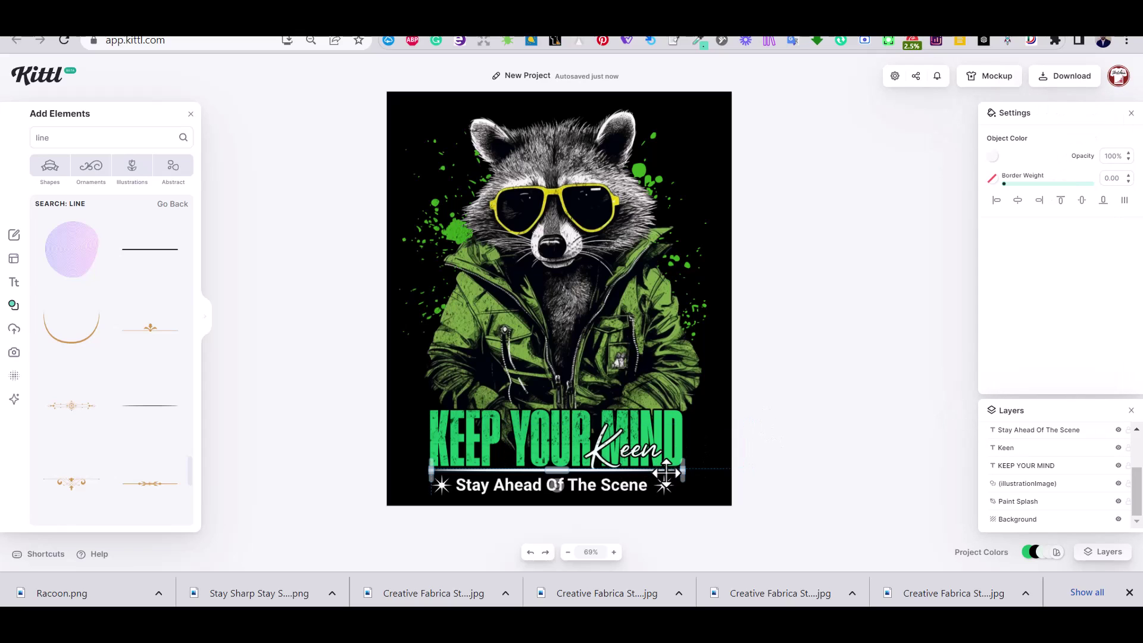
pyautogui.click(703, 470)
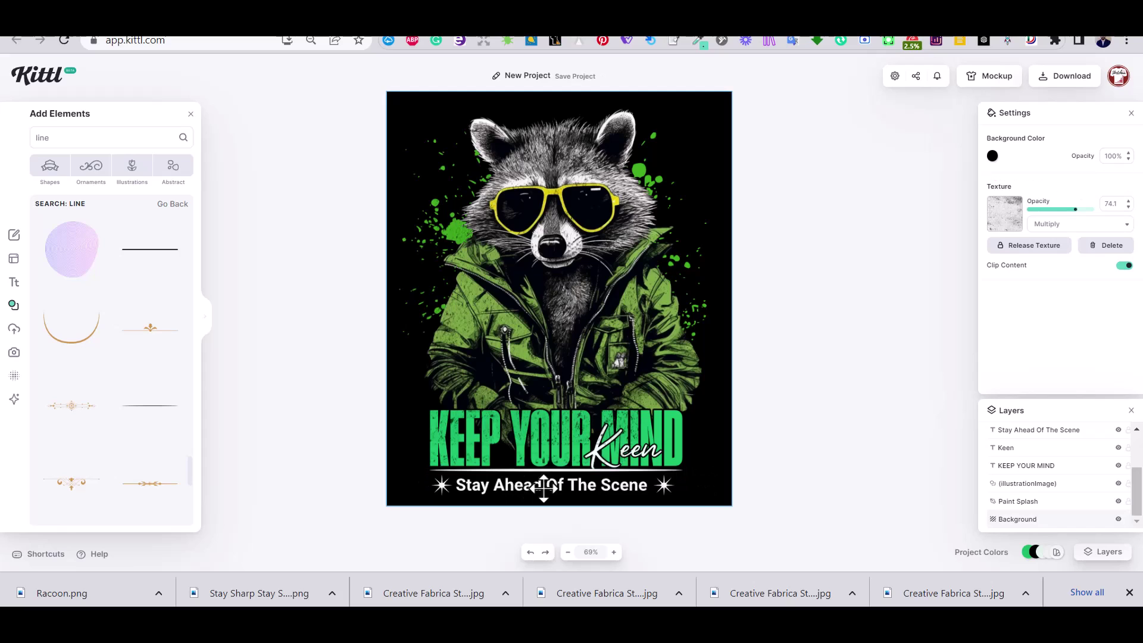
pyautogui.click(512, 487)
pyautogui.moveTo(512, 487); pyautogui.dragTo(511, 483)
pyautogui.click(720, 473)
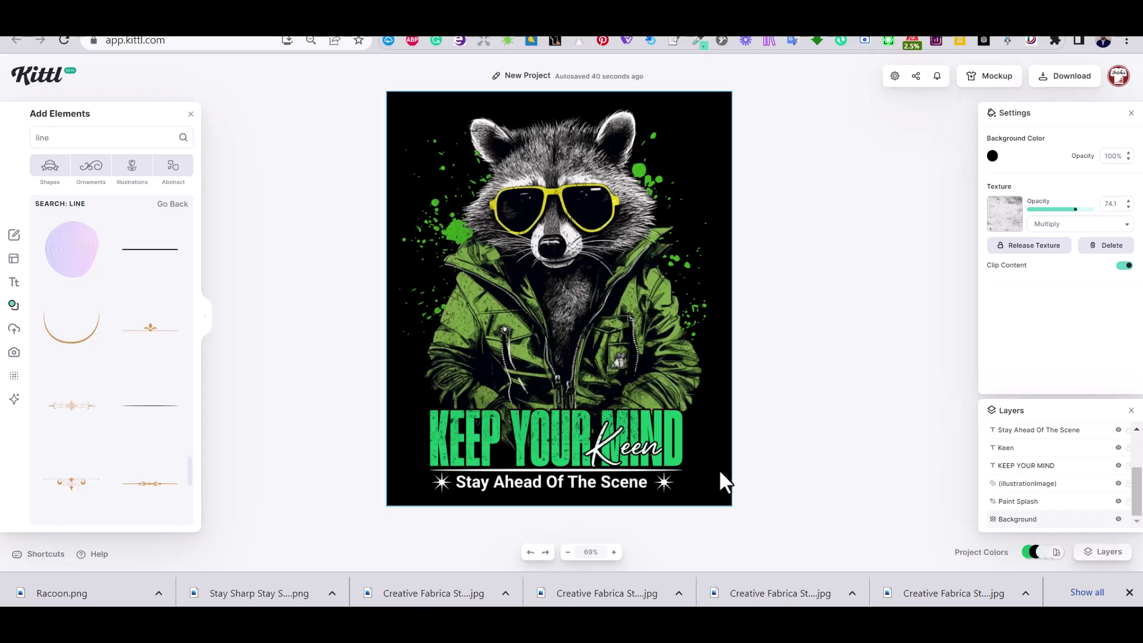
# - Darken the green color of the paint splash
pyautogui.click(647, 171)
pyautogui.click(992, 157)
pyautogui.moveTo(930, 217); pyautogui.dragTo(910, 236)
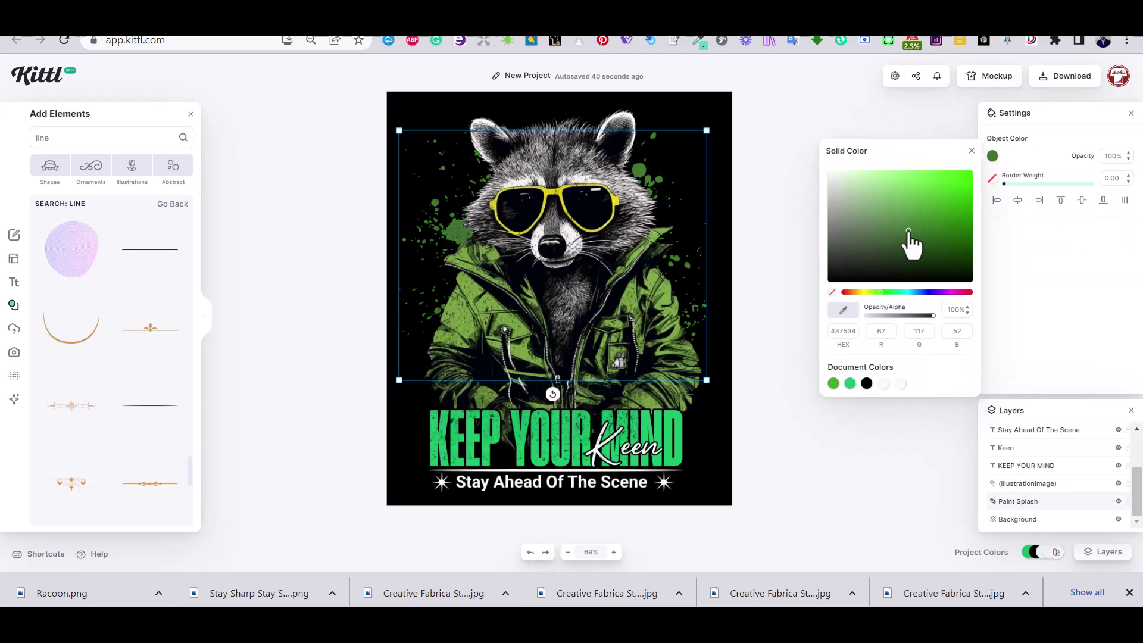
pyautogui.click(880, 442)
# - Duplicate the raccoon image and raise the duplicate's brightness to 33%
pyautogui.click(668, 235)
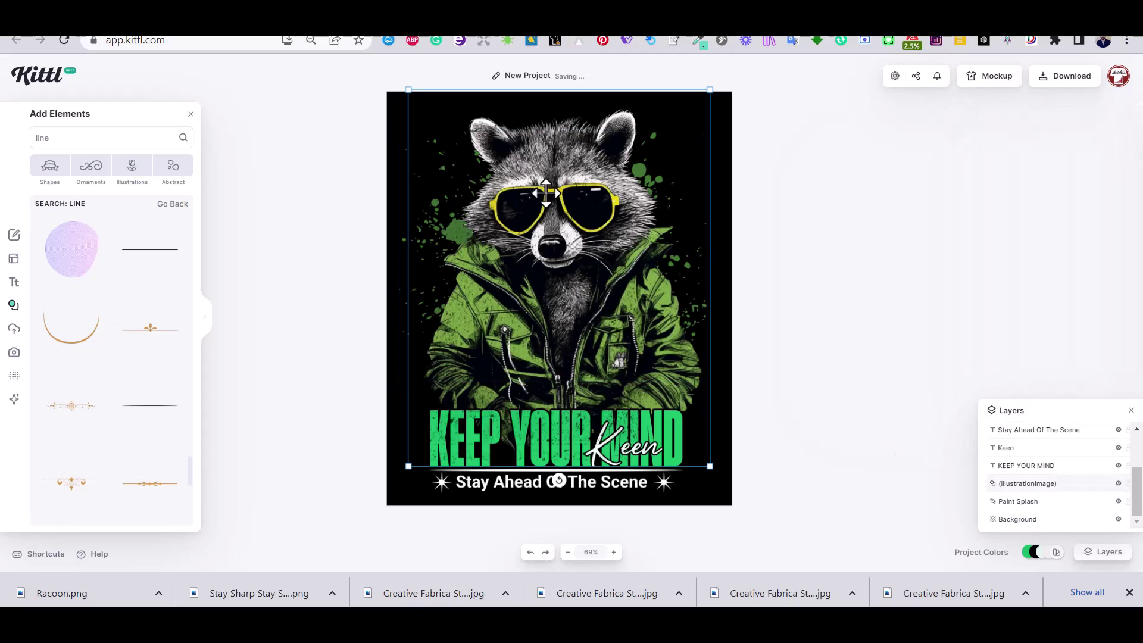
pyautogui.rightClick(588, 230)
pyautogui.click(619, 253)
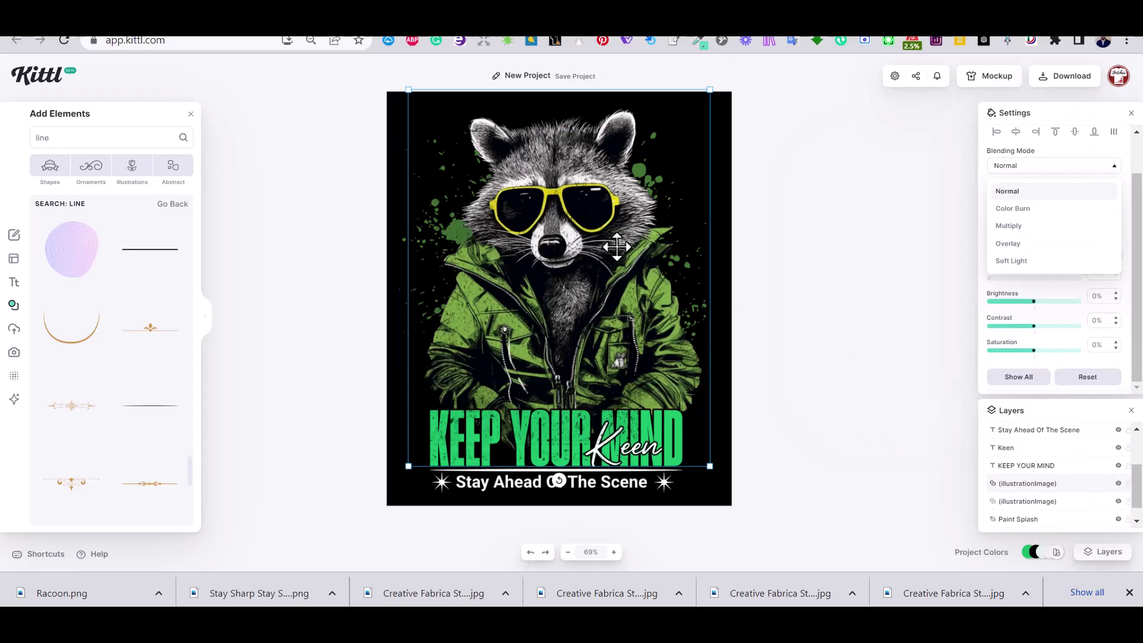
pyautogui.moveTo(616, 247); pyautogui.dragTo(668, 275)
pyautogui.click(851, 313)
pyautogui.hotkey('ctrl', 'z')
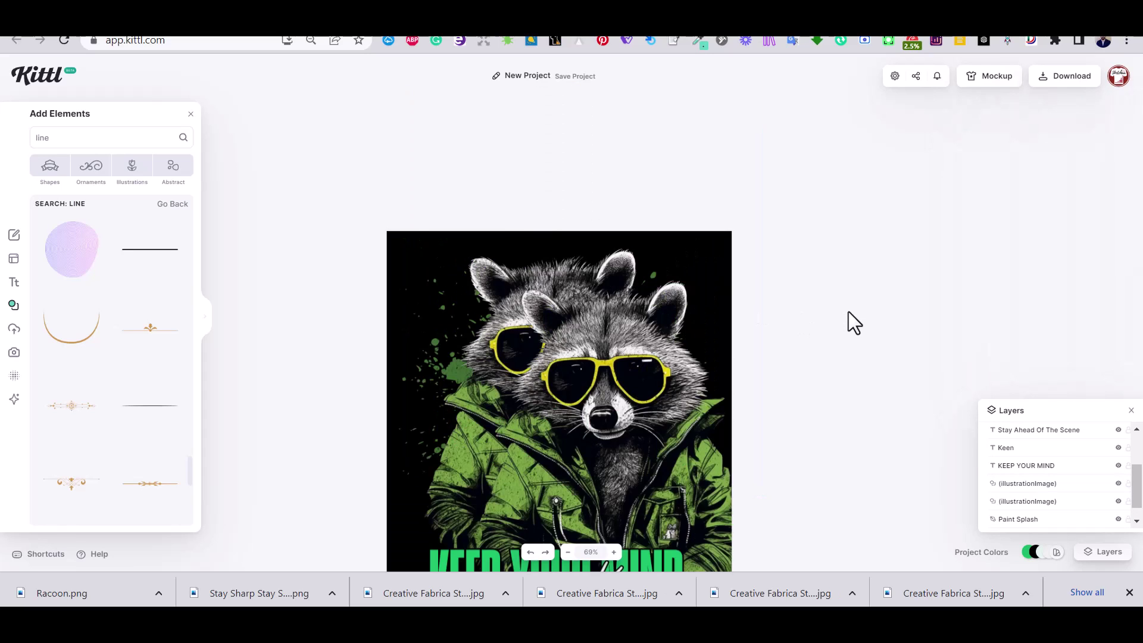
pyautogui.hotkey('ctrl', 'z')
pyautogui.moveTo(1033, 348); pyautogui.dragTo(1048, 348)
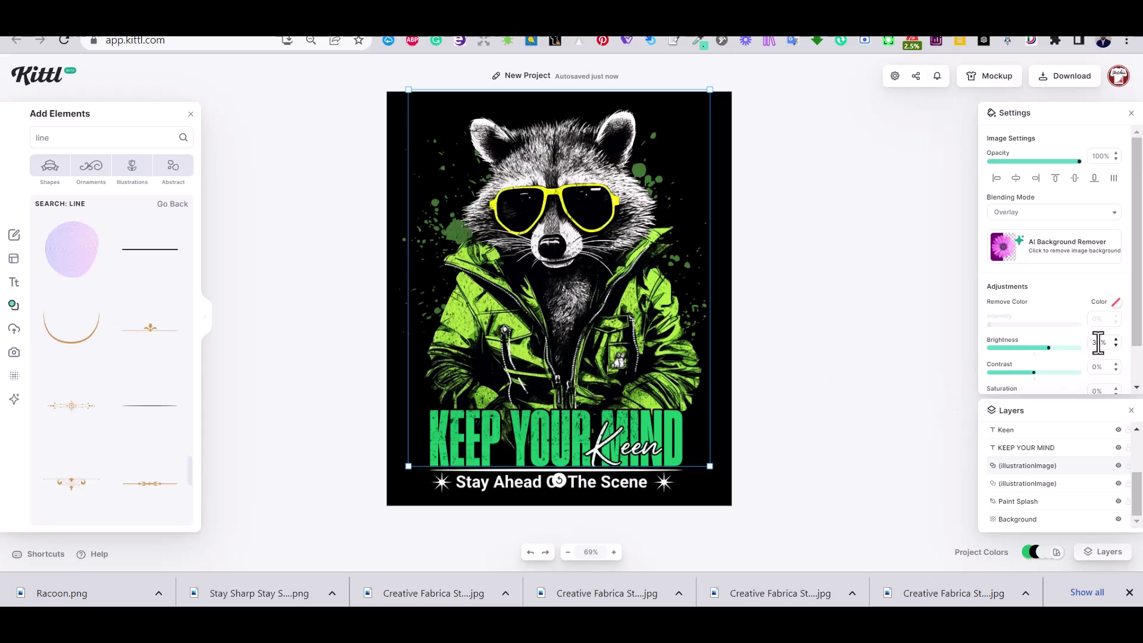
# - Reorder the two raccoon image layers in the Layers panel
pyautogui.scroll(-1, 1113, 363)
pyautogui.scroll(1, 1112, 363)
pyautogui.click(812, 318)
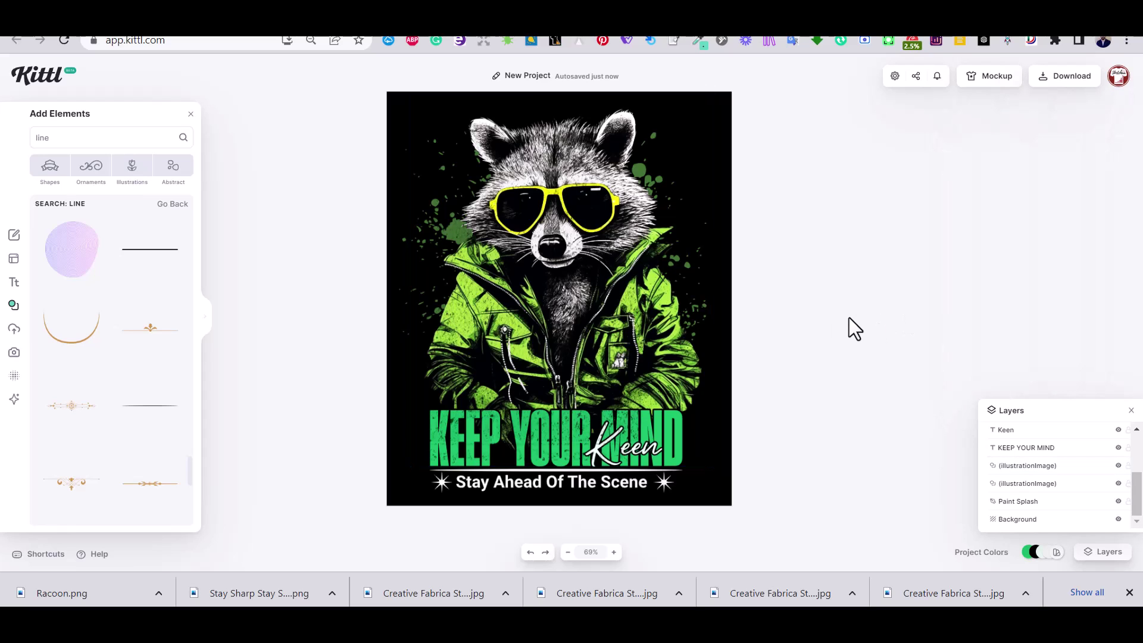
pyautogui.click(1079, 467)
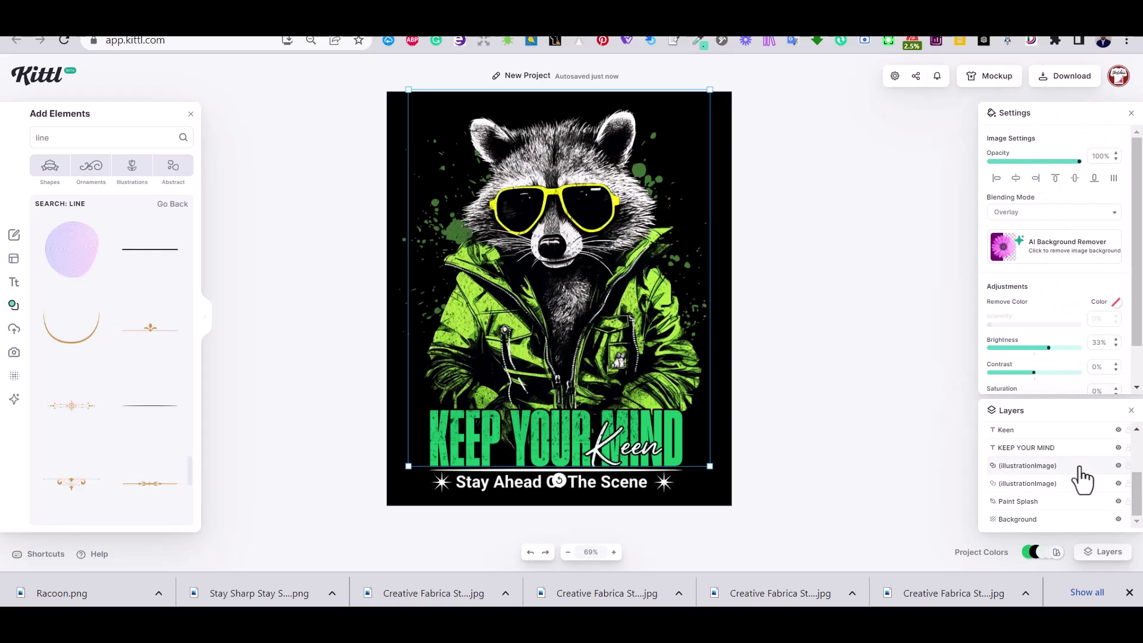
pyautogui.moveTo(1080, 482)
pyautogui.mouseDown()
pyautogui.moveTo(1081, 528)
pyautogui.moveTo(1076, 497)
pyautogui.mouseUp()
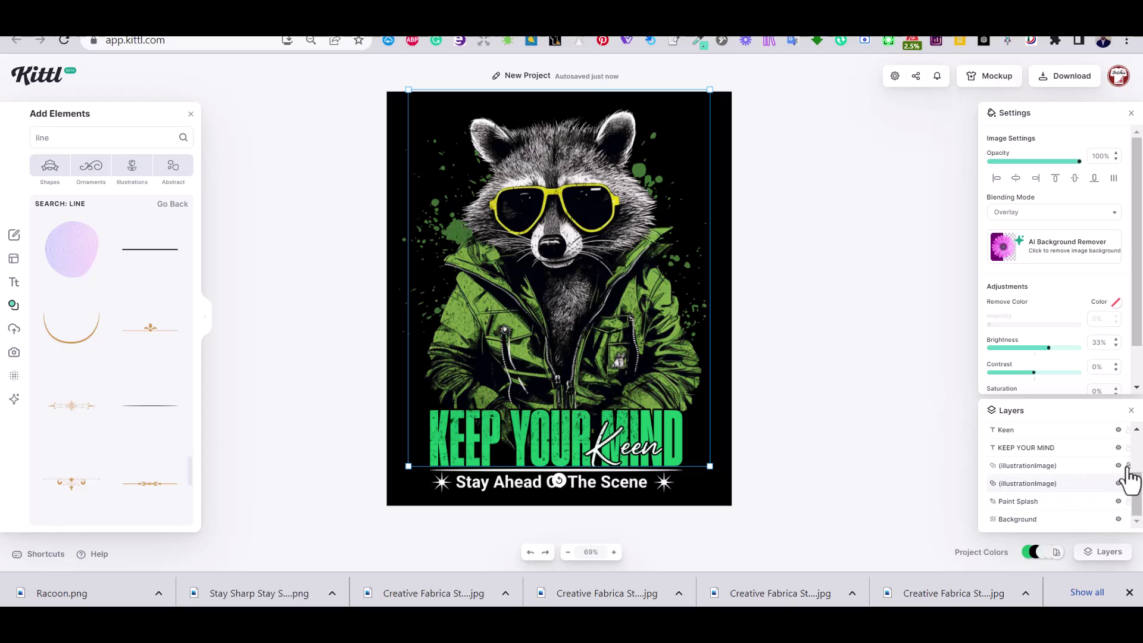
# - Lock the upper raccoon layer, then center and slightly enlarge the other raccoon image
pyautogui.click(1127, 466)
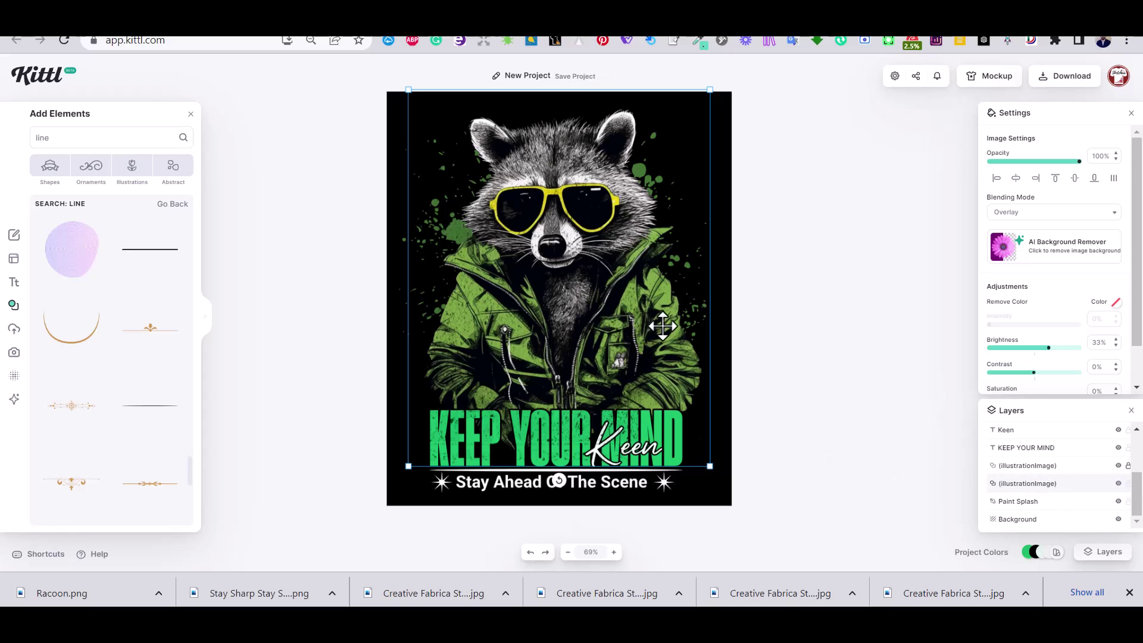
pyautogui.click(722, 344)
pyautogui.click(665, 327)
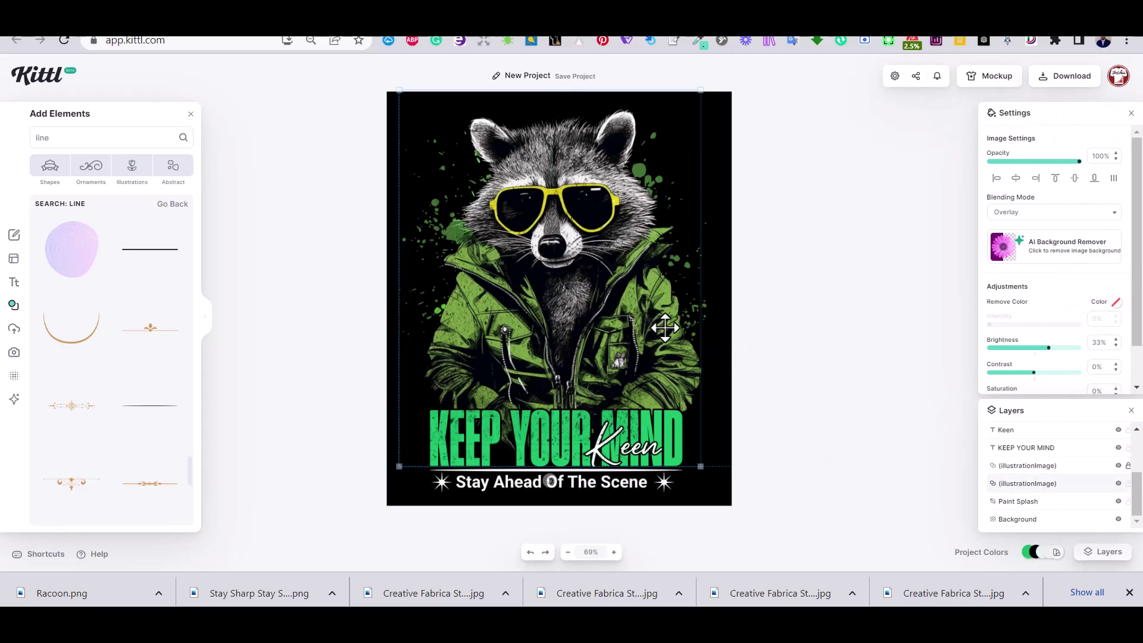
pyautogui.moveTo(665, 328); pyautogui.dragTo(668, 325)
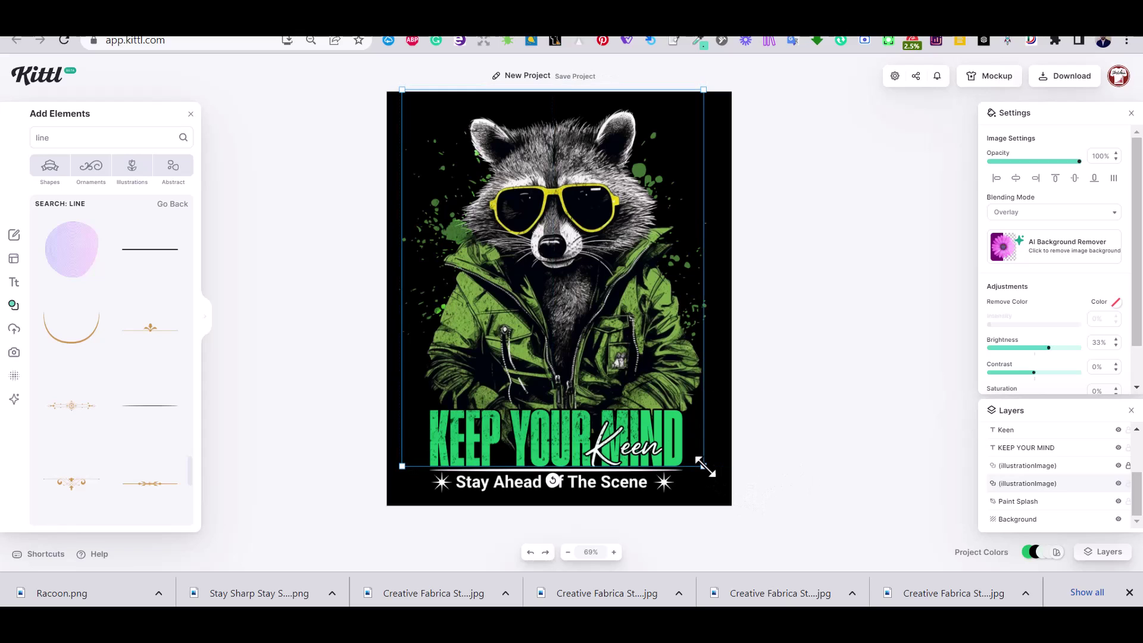
pyautogui.moveTo(704, 466)
pyautogui.mouseDown()
pyautogui.moveTo(724, 476)
pyautogui.moveTo(712, 457)
pyautogui.mouseUp()
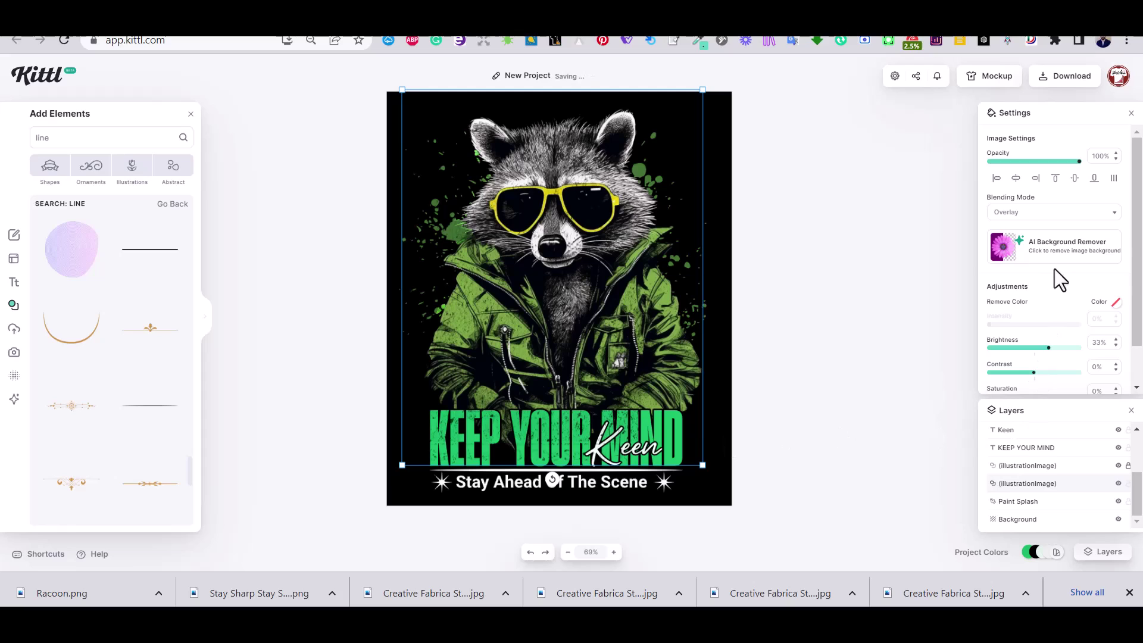
# - Set the image's blending to Normal and drop its brightness to about -96%
pyautogui.click(1081, 214)
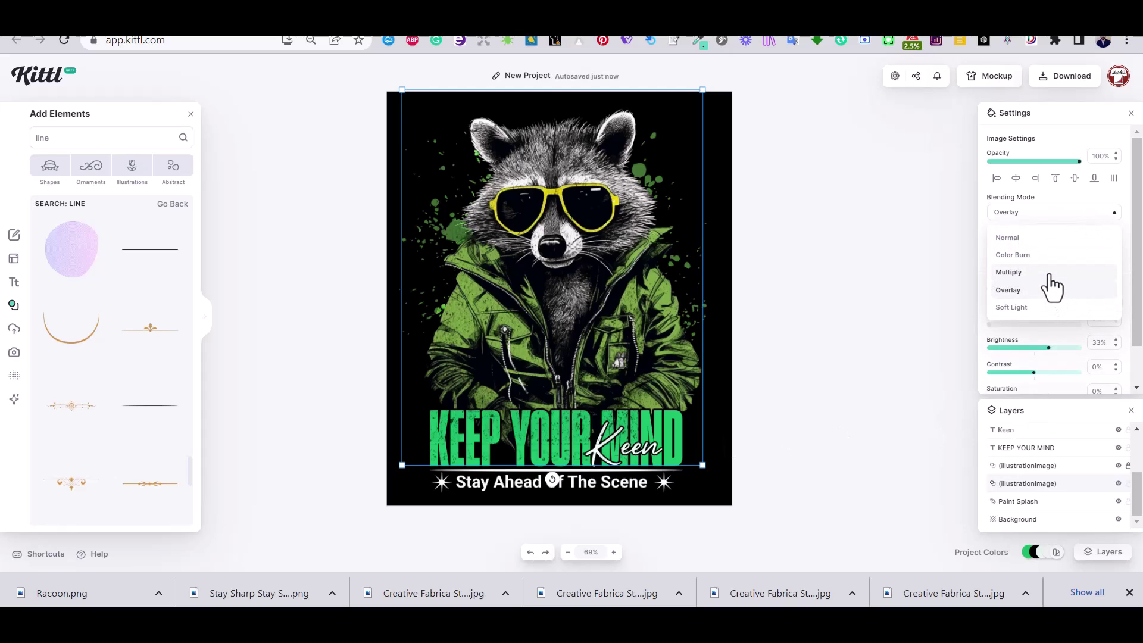
pyautogui.click(1051, 273)
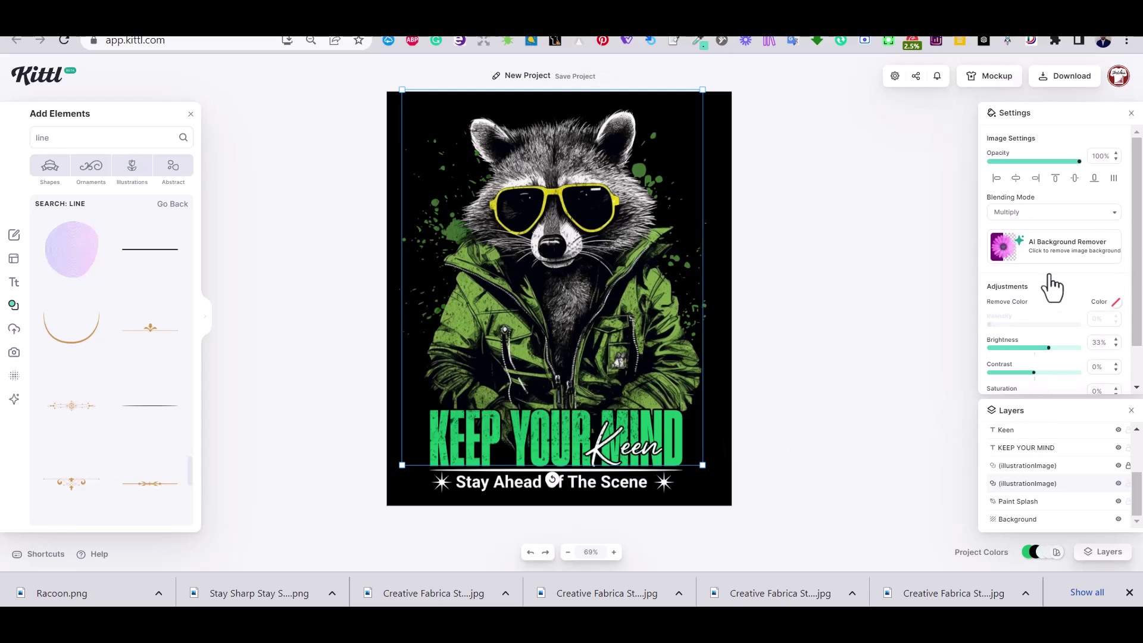
pyautogui.click(1065, 217)
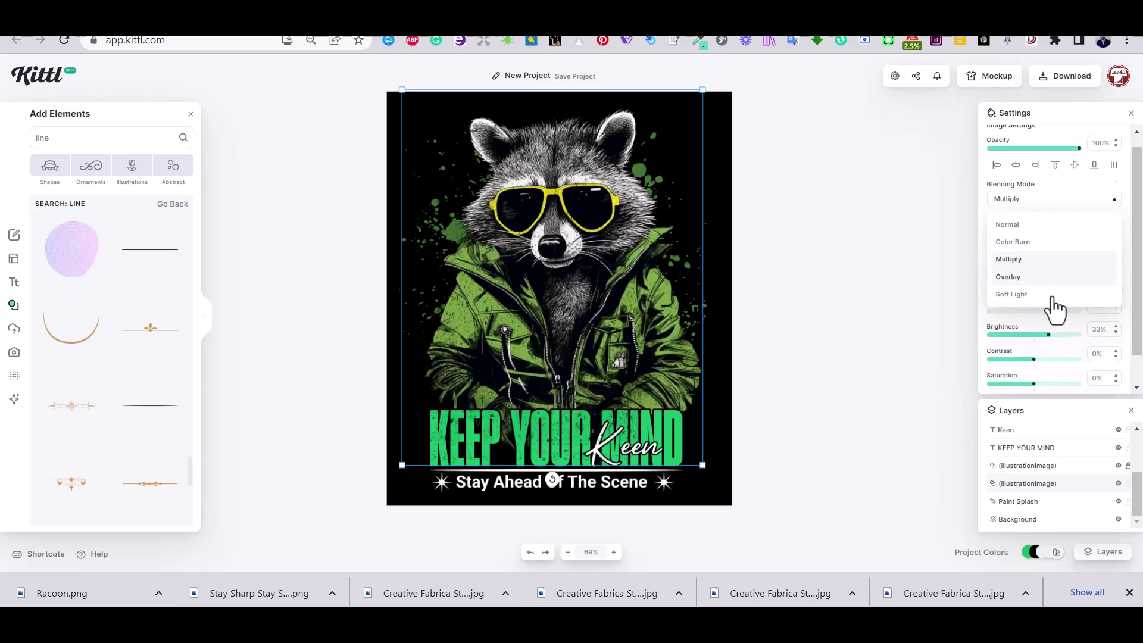
pyautogui.scroll(-1, 1054, 308)
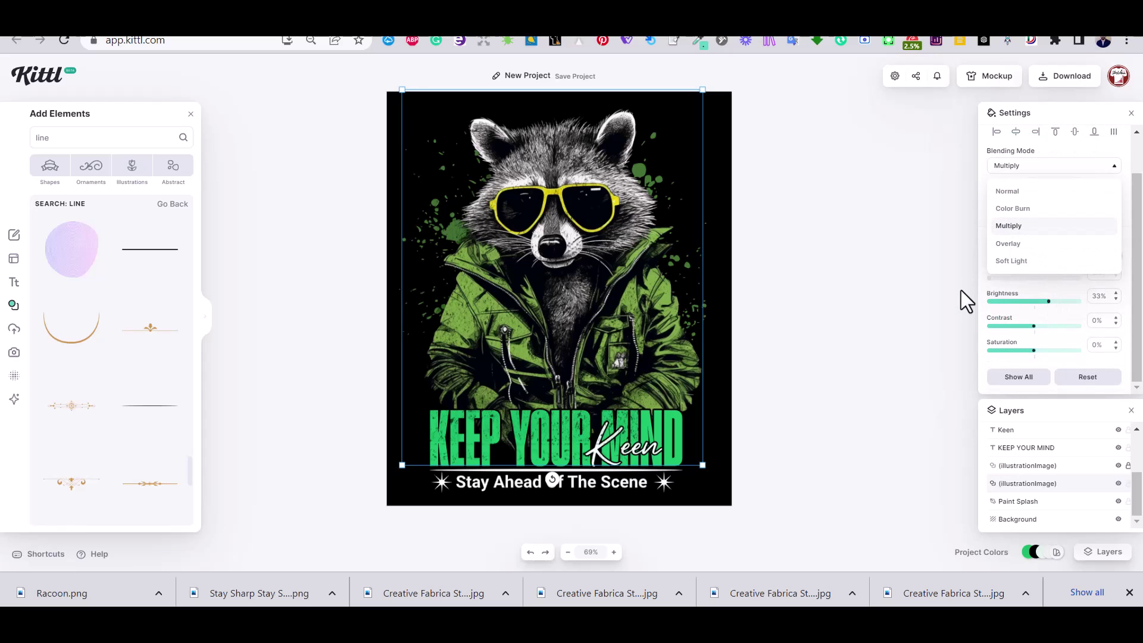
pyautogui.click(1018, 192)
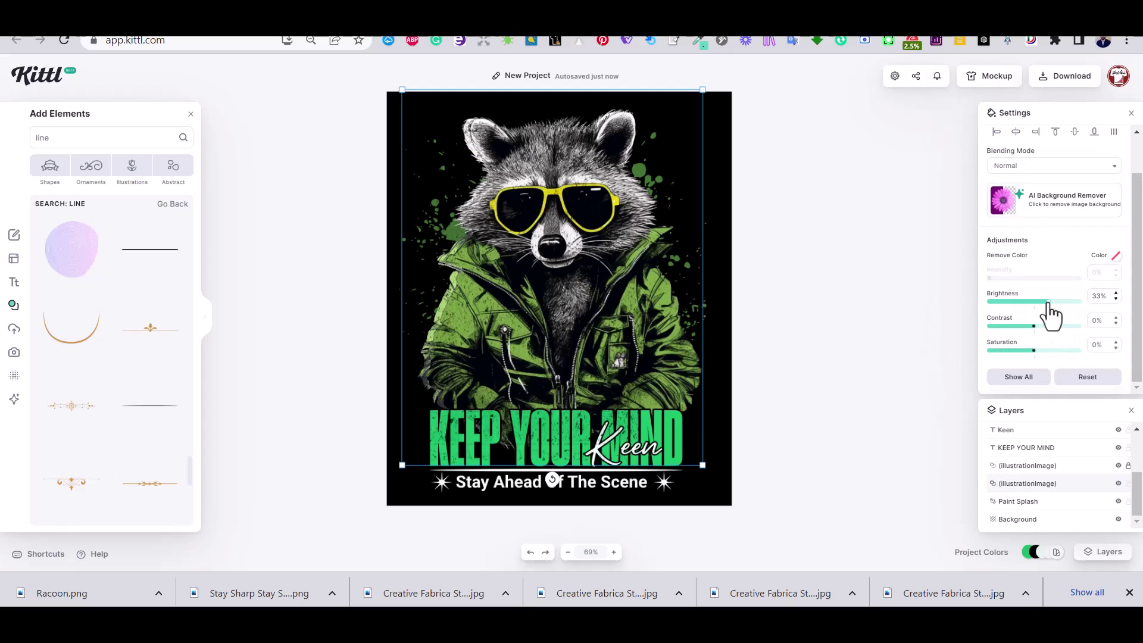
pyautogui.moveTo(1048, 301); pyautogui.dragTo(935, 307)
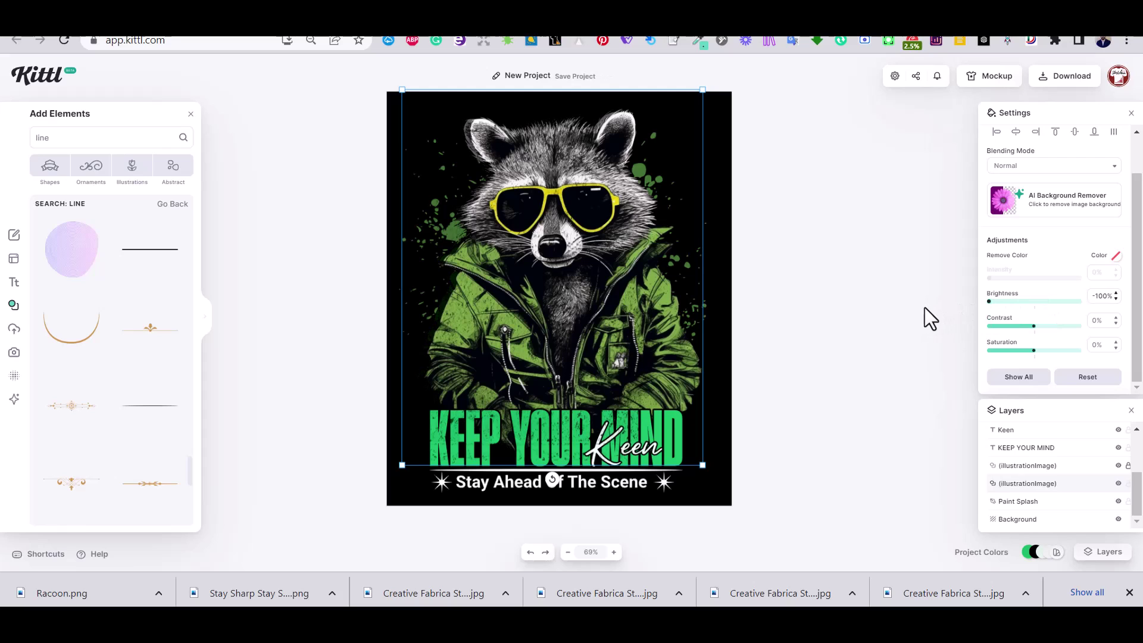
pyautogui.click(876, 291)
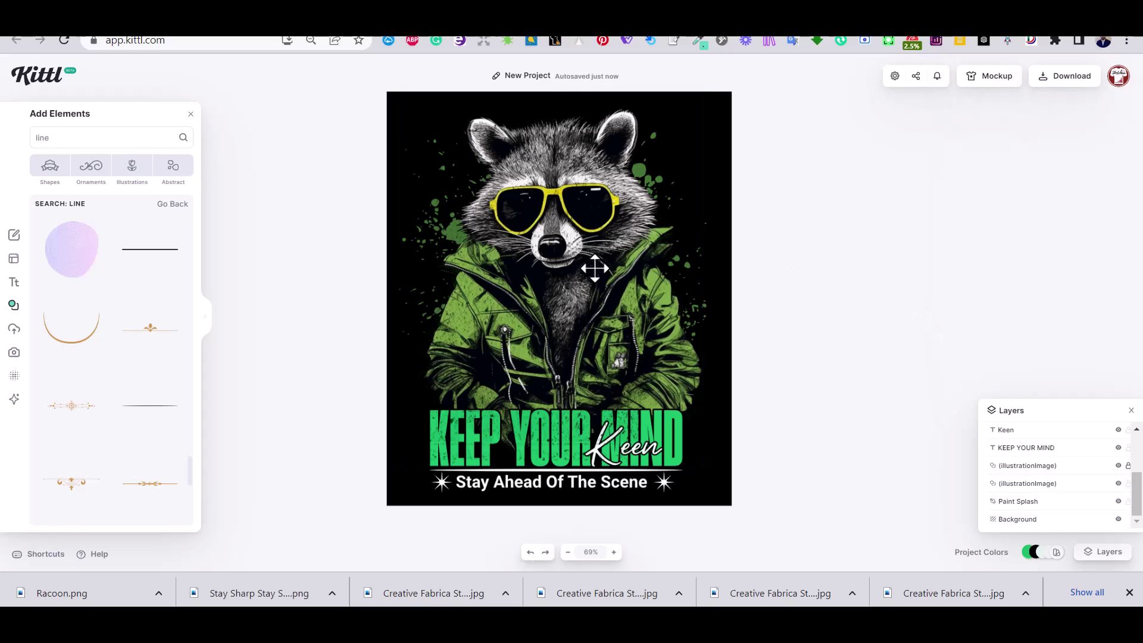
# - Tune the raccoon image: contrast 14%, vibrance 27%, hue 4, blur -41%, plus a little noise
pyautogui.click(596, 232)
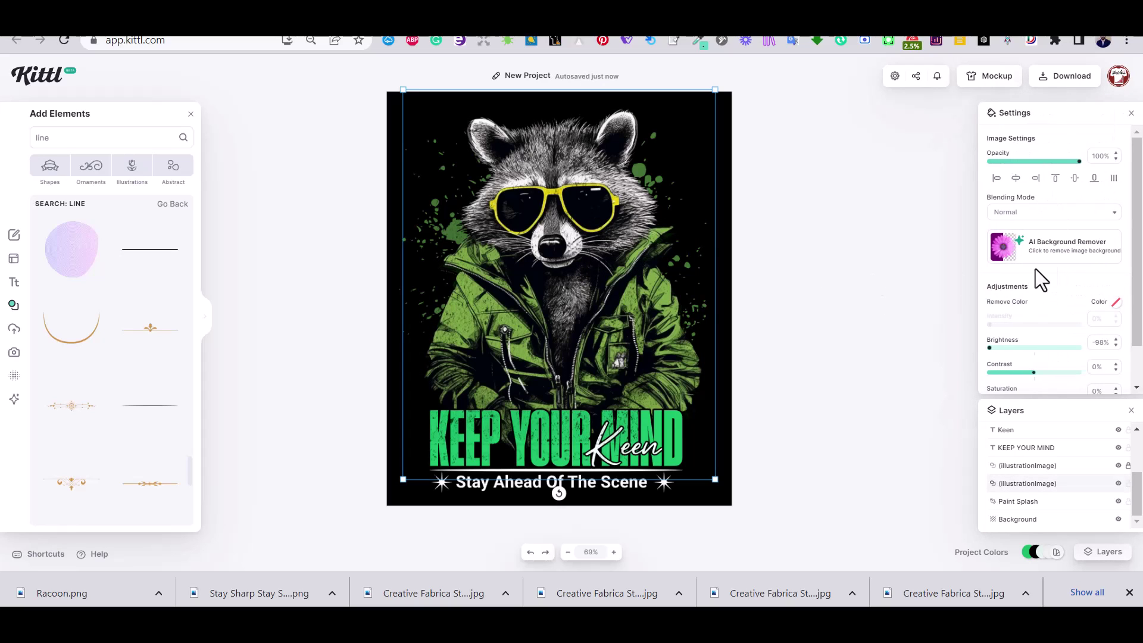
pyautogui.scroll(-2, 1135, 340)
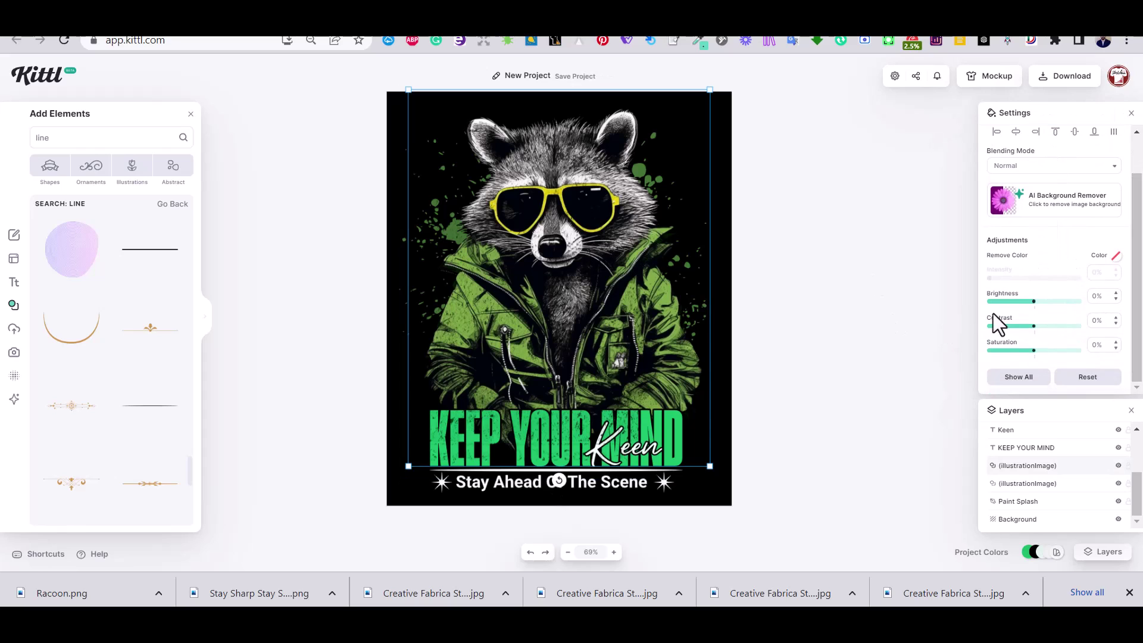
pyautogui.moveTo(1036, 329); pyautogui.dragTo(1029, 328)
pyautogui.click(1041, 383)
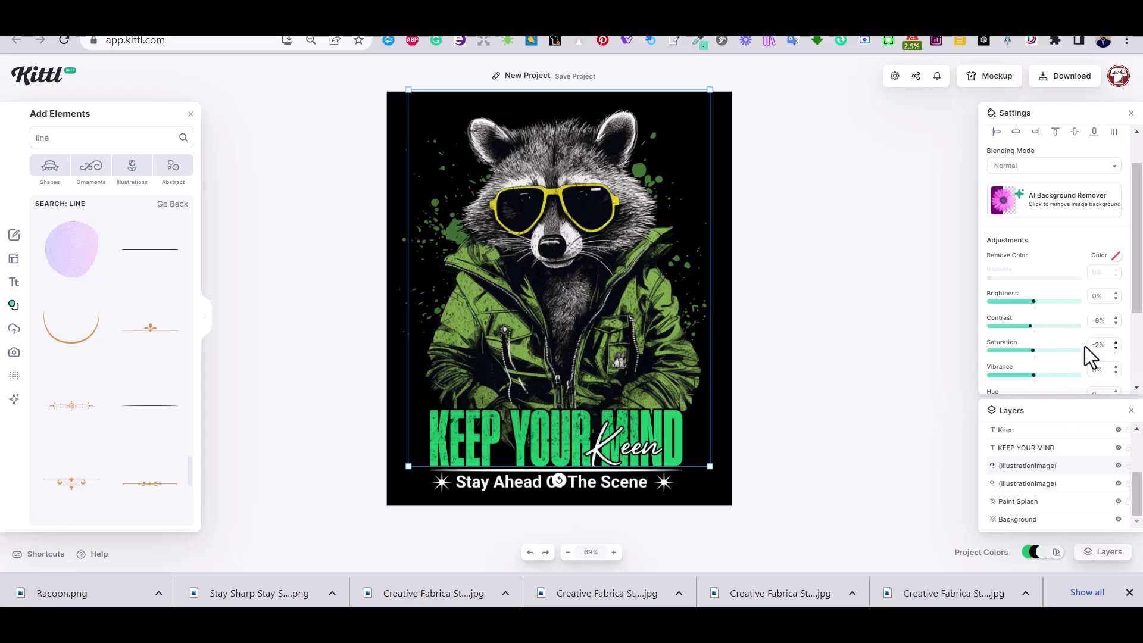
pyautogui.scroll(-2, 1084, 358)
pyautogui.moveTo(990, 327); pyautogui.dragTo(1035, 181)
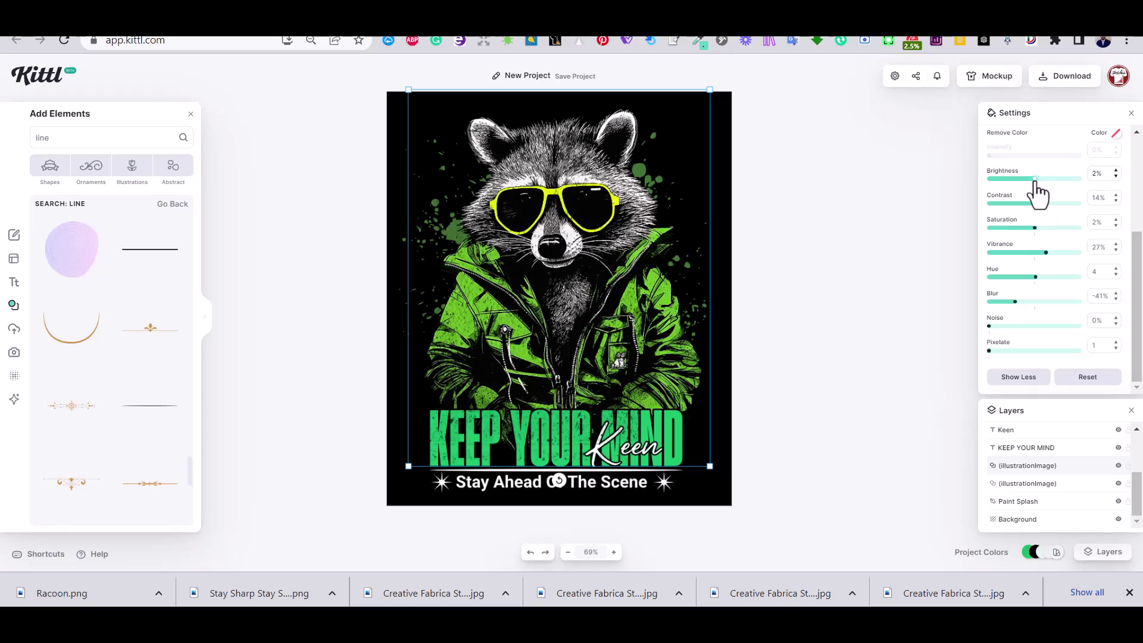
pyautogui.click(856, 295)
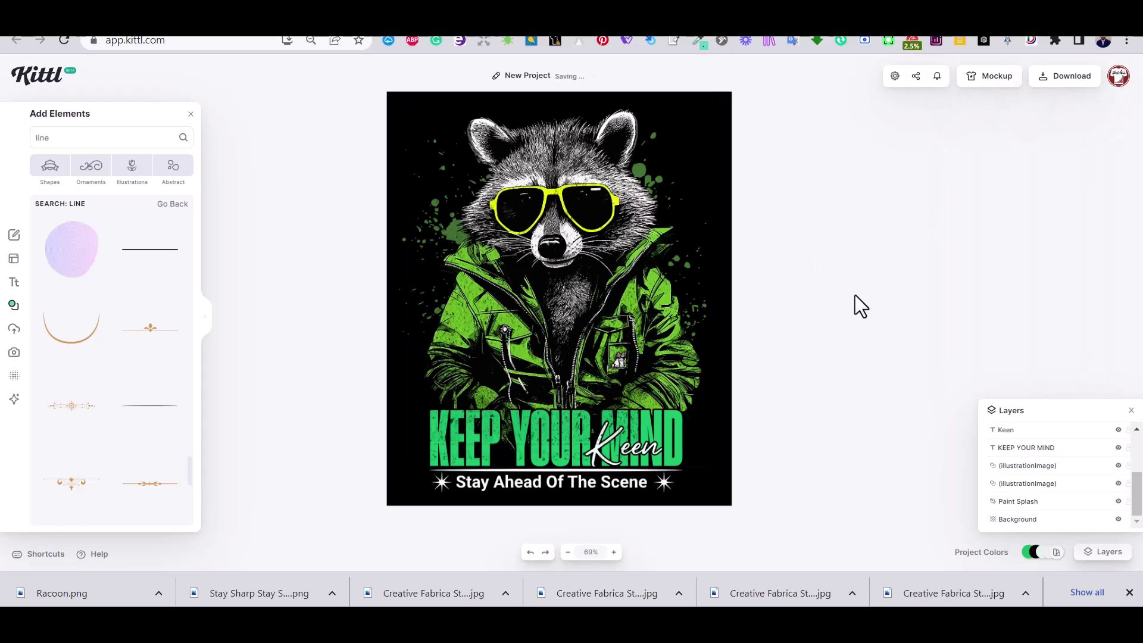
# - Hide the black background and preview the design on a black T-shirt mockup
pyautogui.hotkey('ctrl', '+')
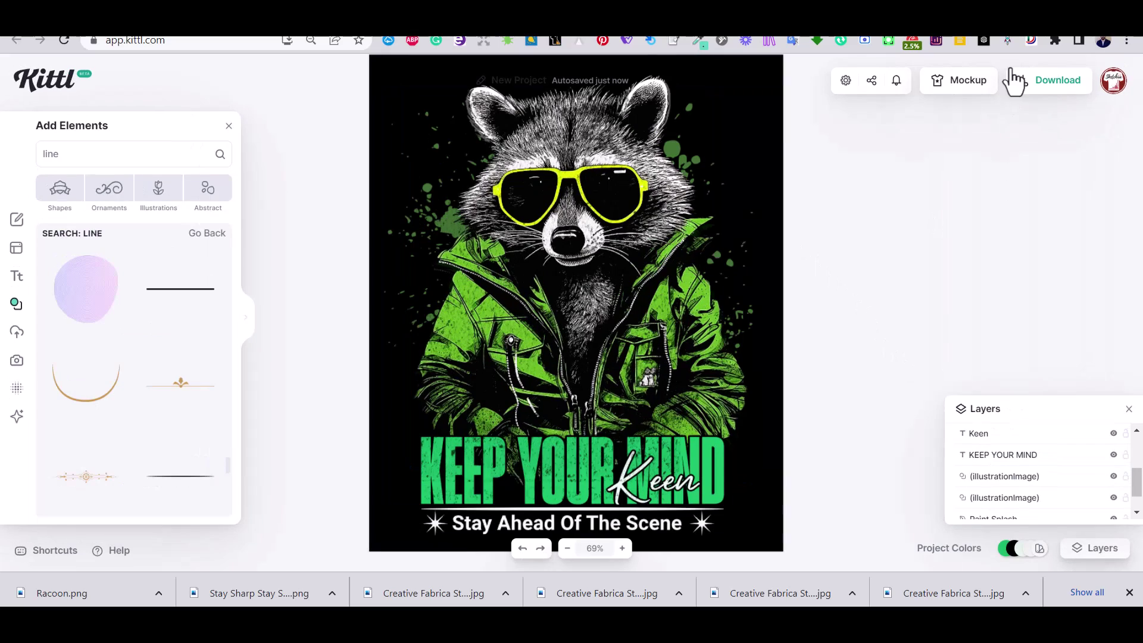
pyautogui.scroll(-1, 1118, 503)
pyautogui.click(1113, 508)
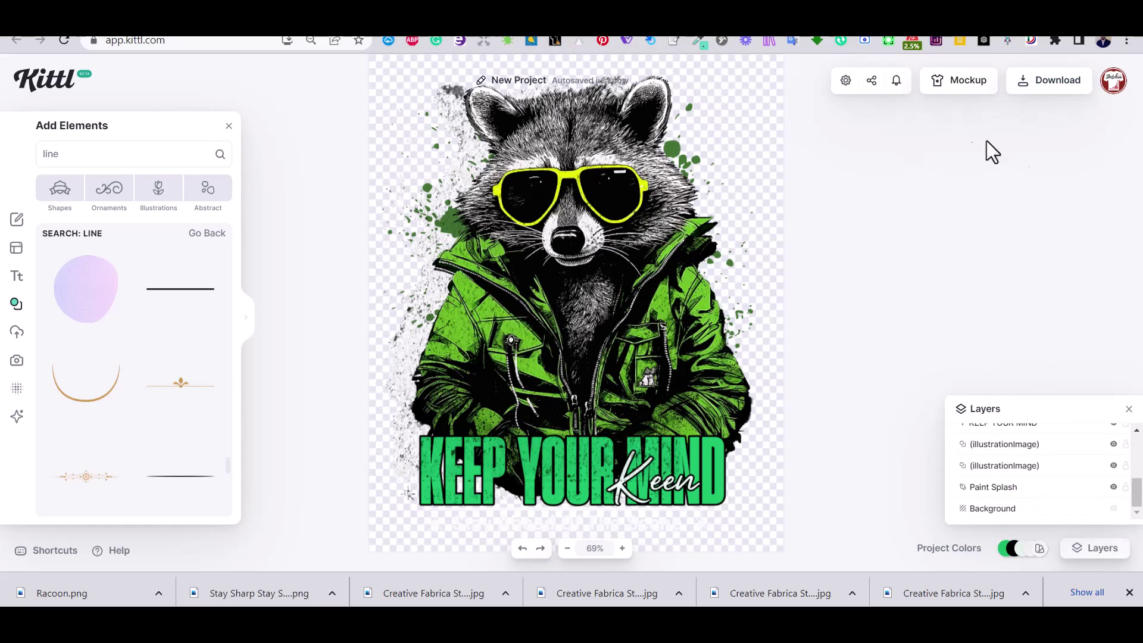
pyautogui.click(960, 91)
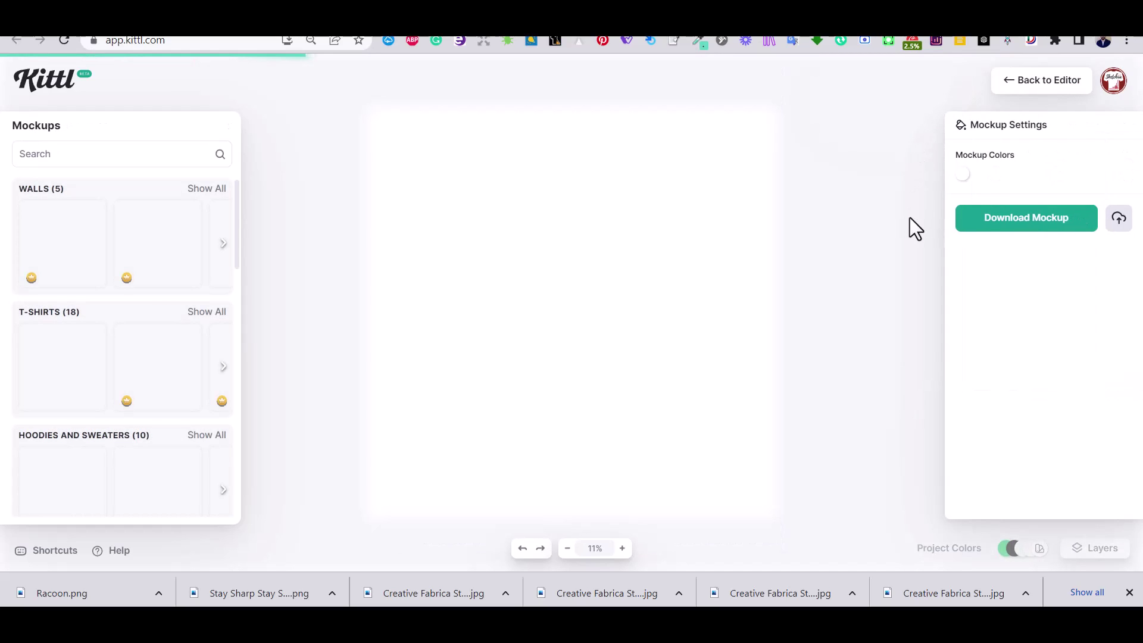
pyautogui.click(963, 175)
pyautogui.moveTo(848, 250); pyautogui.dragTo(766, 327)
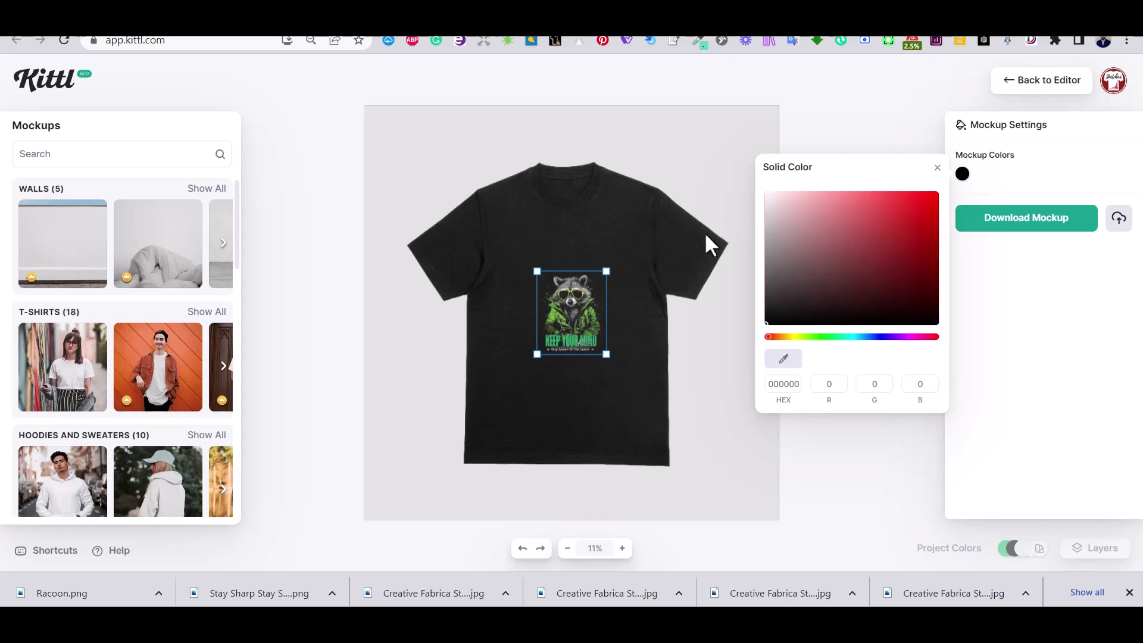
# - Enlarge and lower the design across the chest, then download the mockup as artboard (5).jpg
pyautogui.moveTo(604, 271); pyautogui.dragTo(665, 201)
pyautogui.moveTo(537, 356); pyautogui.dragTo(464, 425)
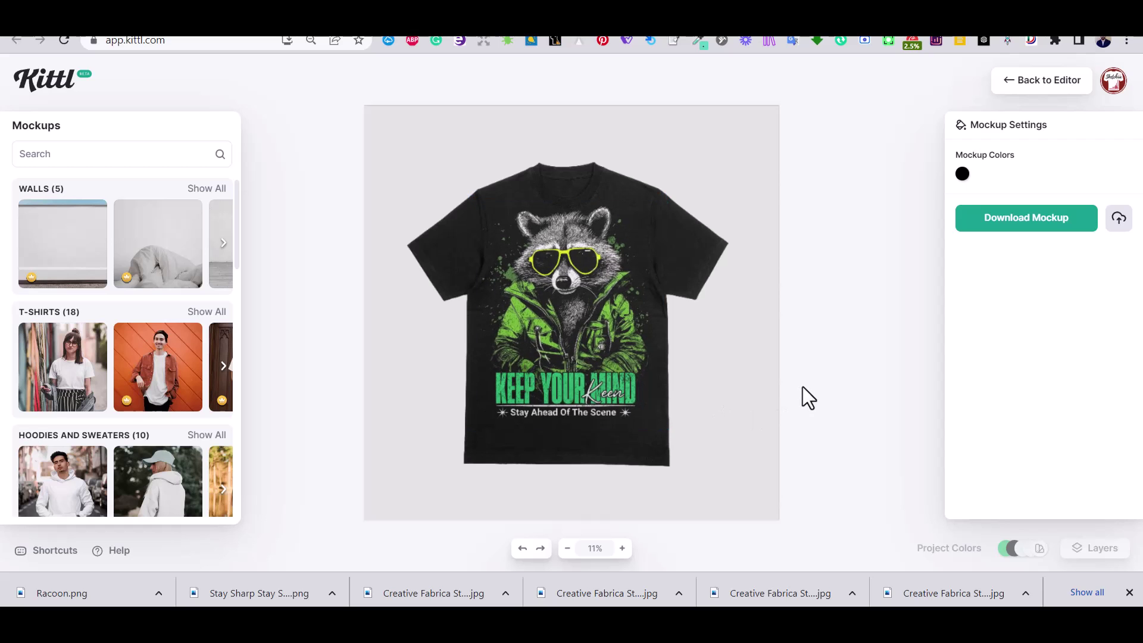
pyautogui.moveTo(592, 372); pyautogui.dragTo(593, 379)
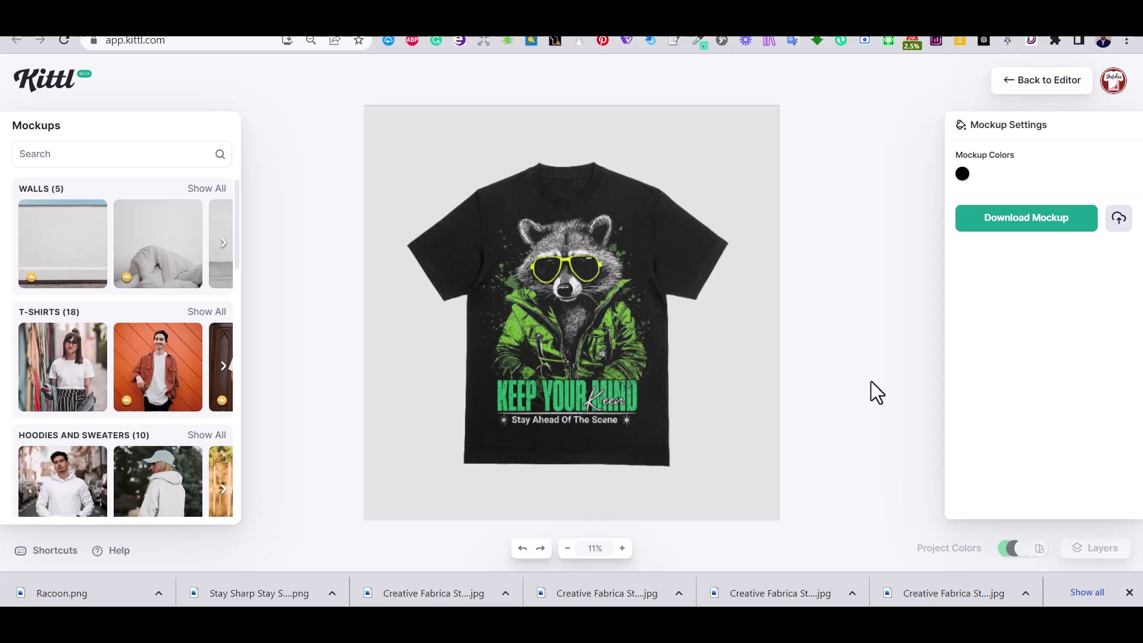
pyautogui.moveTo(568, 342); pyautogui.dragTo(570, 347)
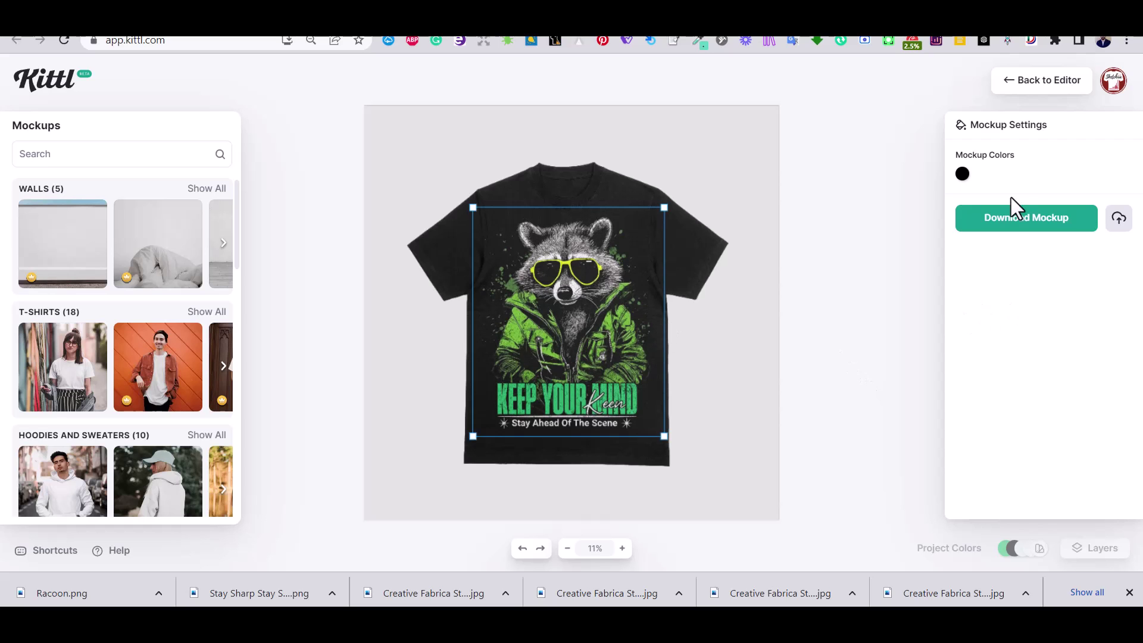
pyautogui.click(991, 225)
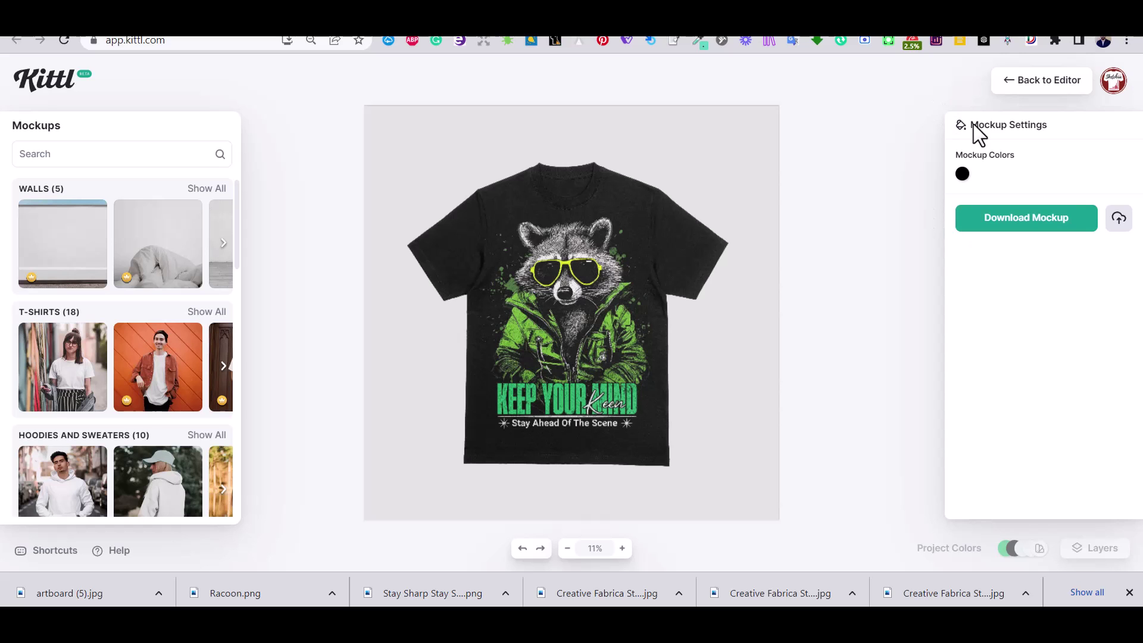
# - Return to the editor and set the download DPI to 300
pyautogui.click(1031, 85)
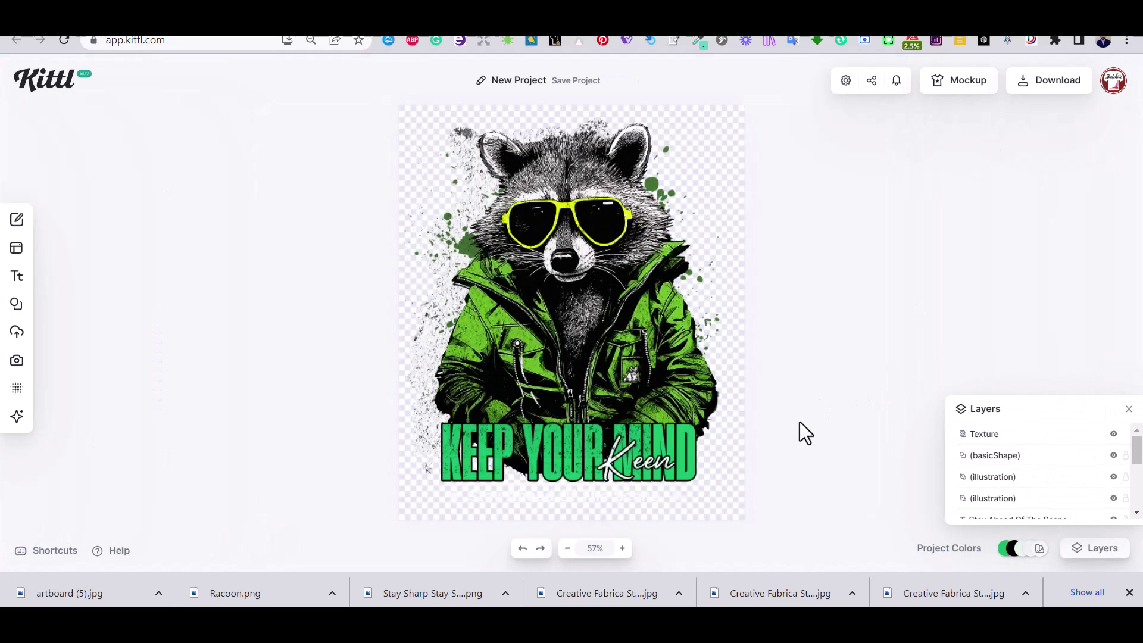
pyautogui.scroll(-3, 1076, 505)
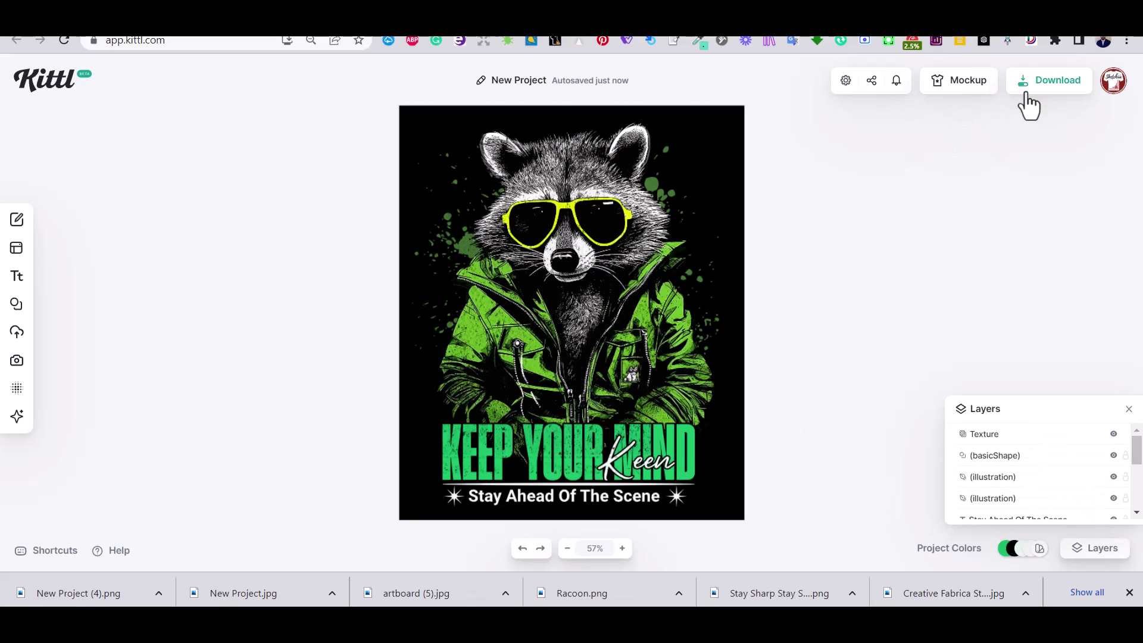
pyautogui.click(1034, 84)
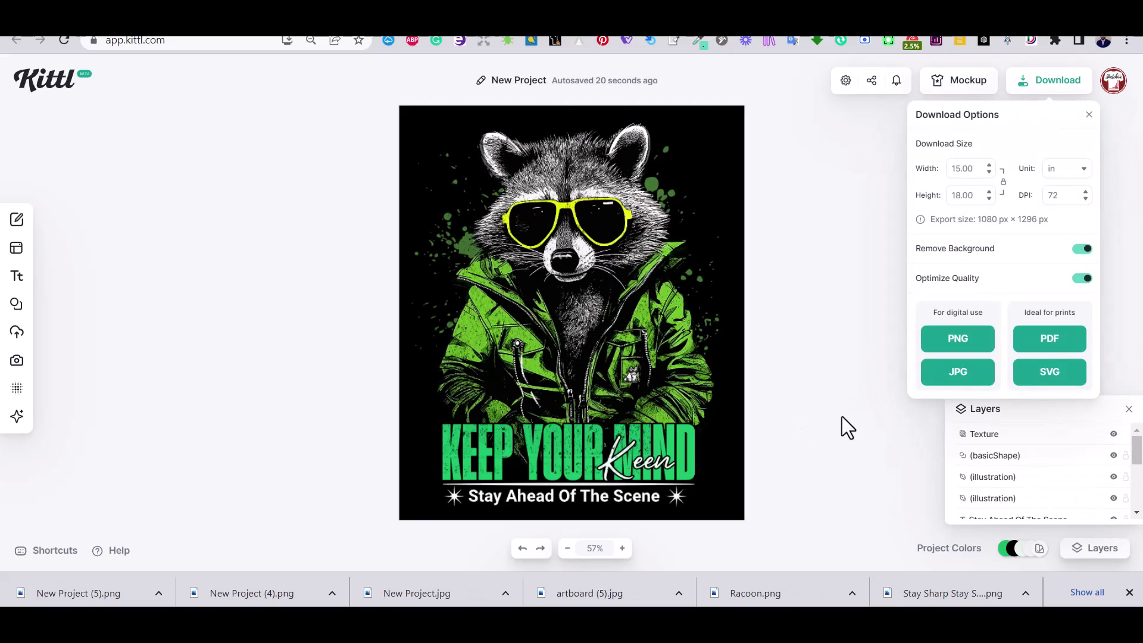
pyautogui.doubleClick(1059, 200)
pyautogui.write('300')
pyautogui.click(833, 273)
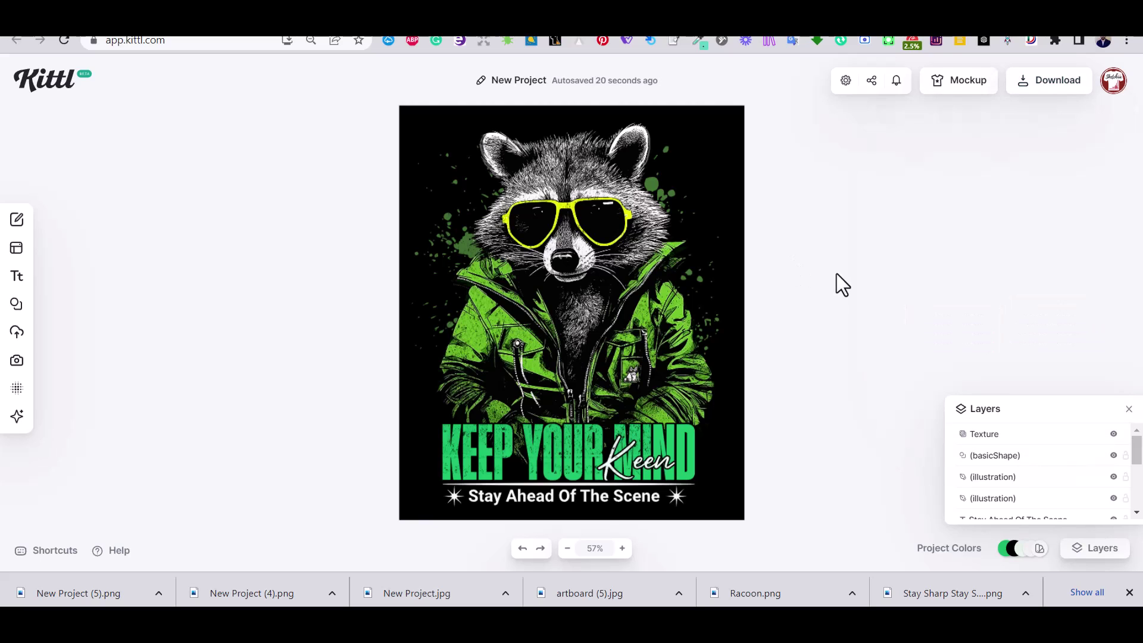
# - Download the design as a 300 DPI PNG, New Project (6).png, and also as SVG
pyautogui.click(1036, 92)
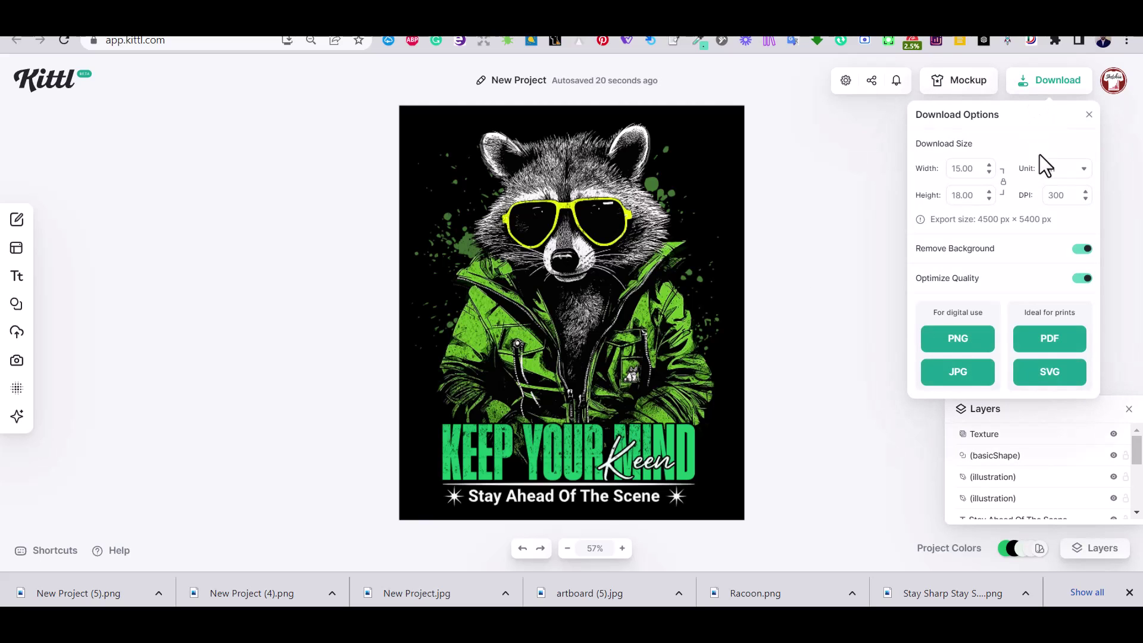
pyautogui.click(959, 351)
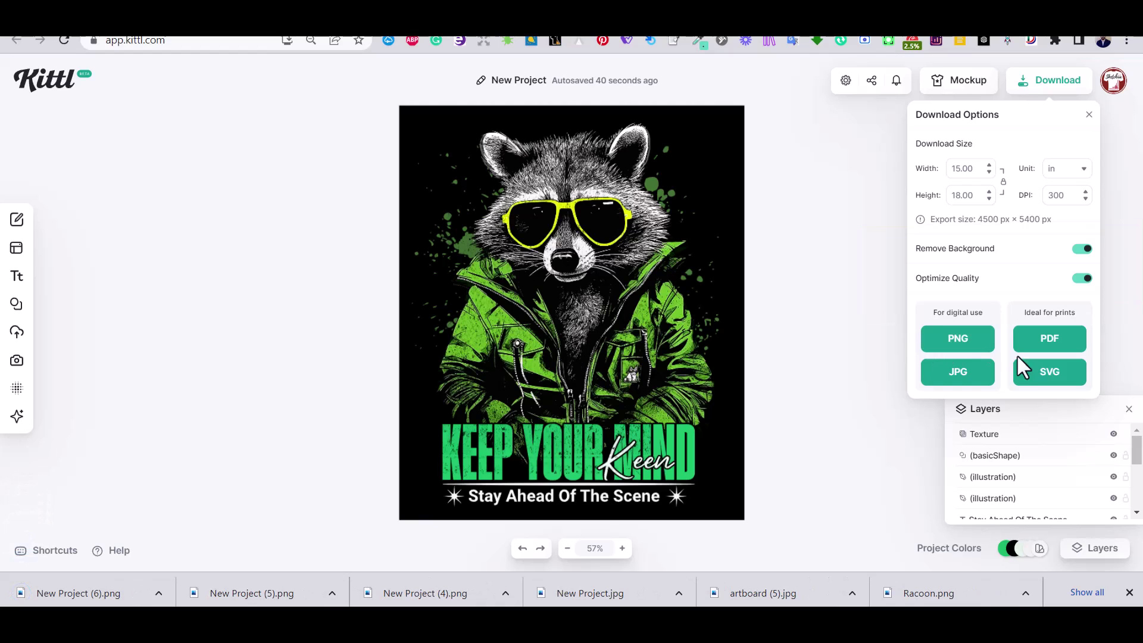
pyautogui.click(1042, 376)
pyautogui.click(824, 299)
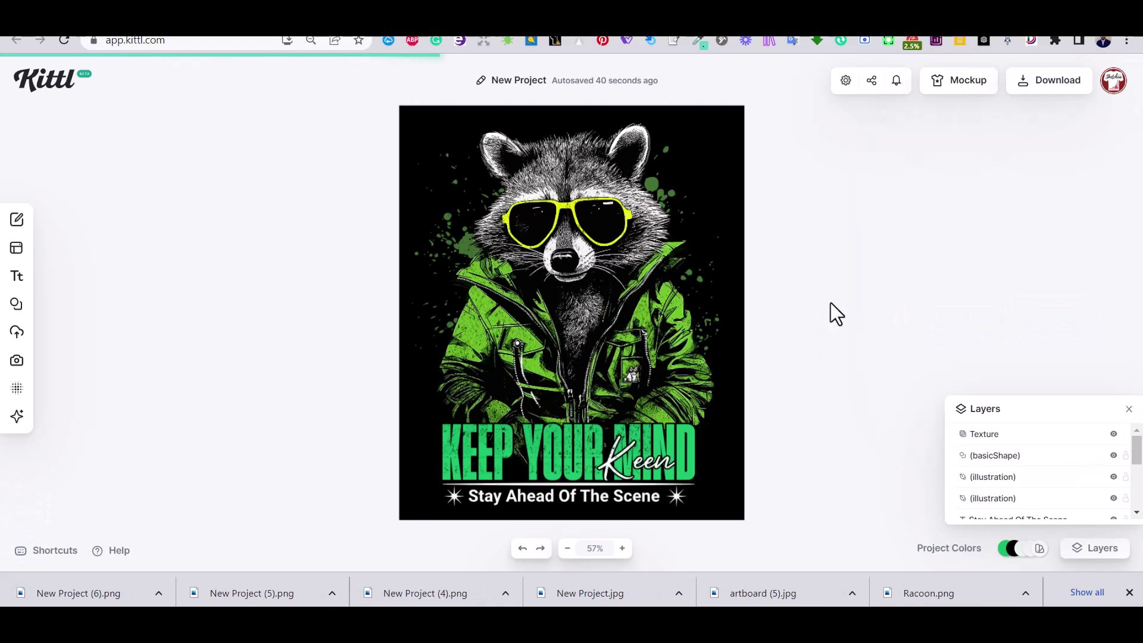